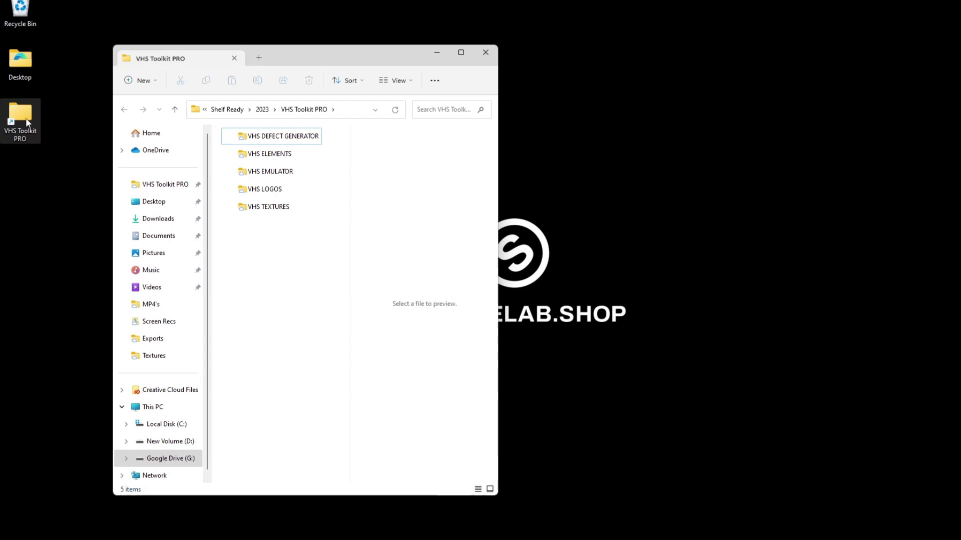
Open the VHS LOGOS folder to show its Assets, Help Documentation and Project Files subfolders
{"action": "double_click", "coordinate": [270, 189]}
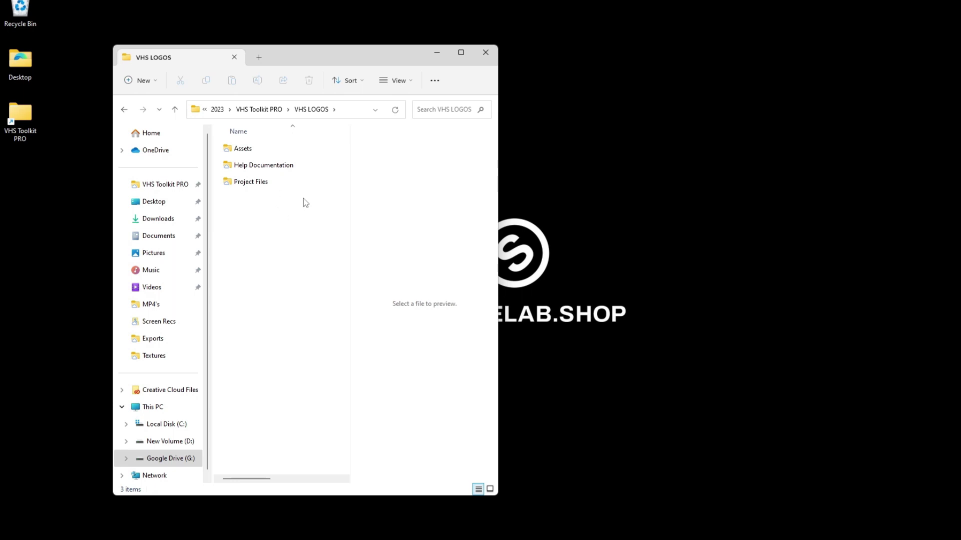
Read the font links in the Assets folder's Fonts file, then close it
{"action": "double_click", "coordinate": [288, 149]}
{"action": "double_click", "coordinate": [298, 169]}
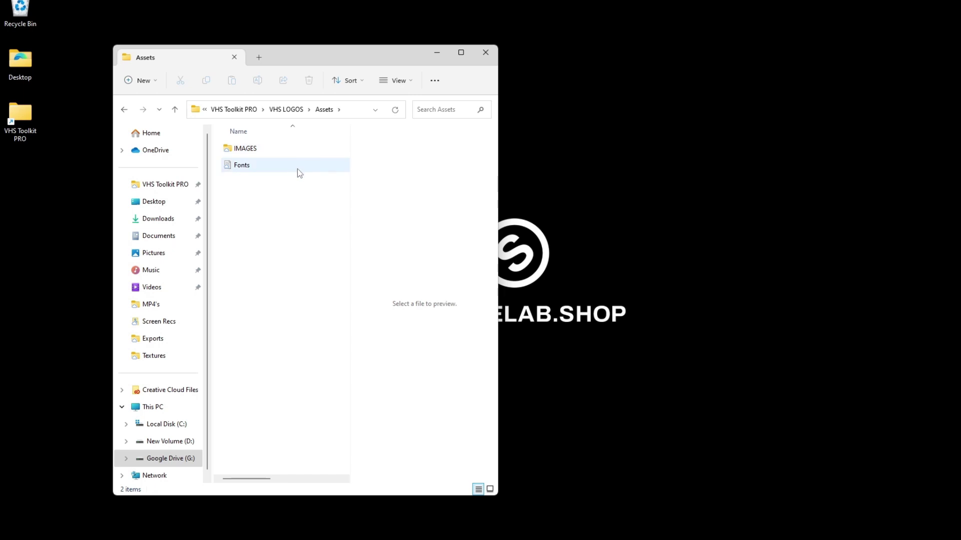
{"action": "scroll", "coordinate": [500, 260], "scroll_direction": "down", "scroll_amount": 5}
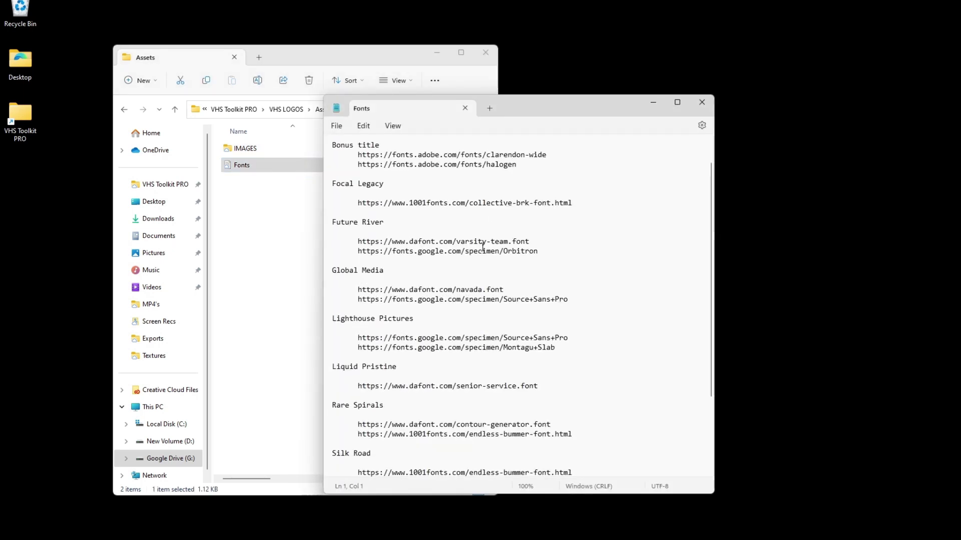
{"action": "scroll", "coordinate": [545, 287], "scroll_direction": "up", "scroll_amount": 5}
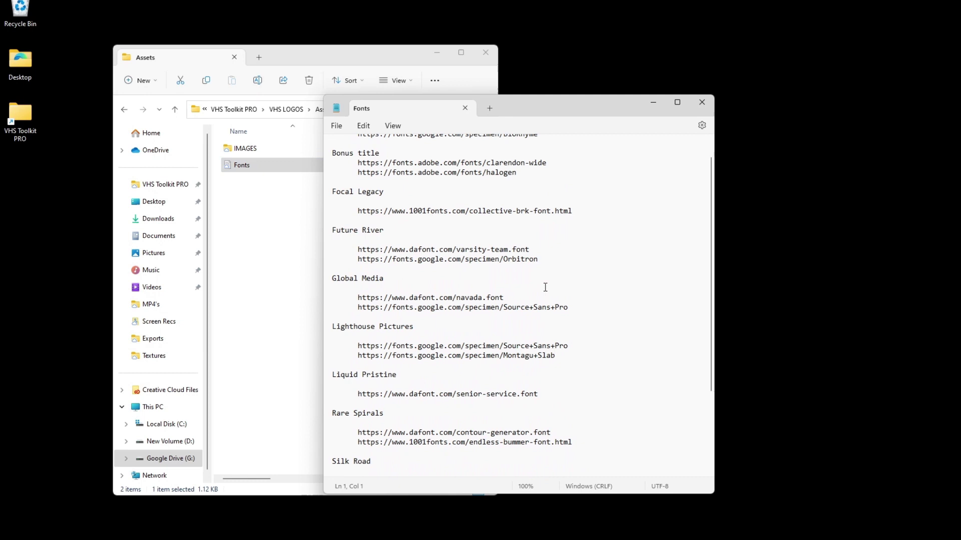
{"action": "left_click", "coordinate": [701, 103]}
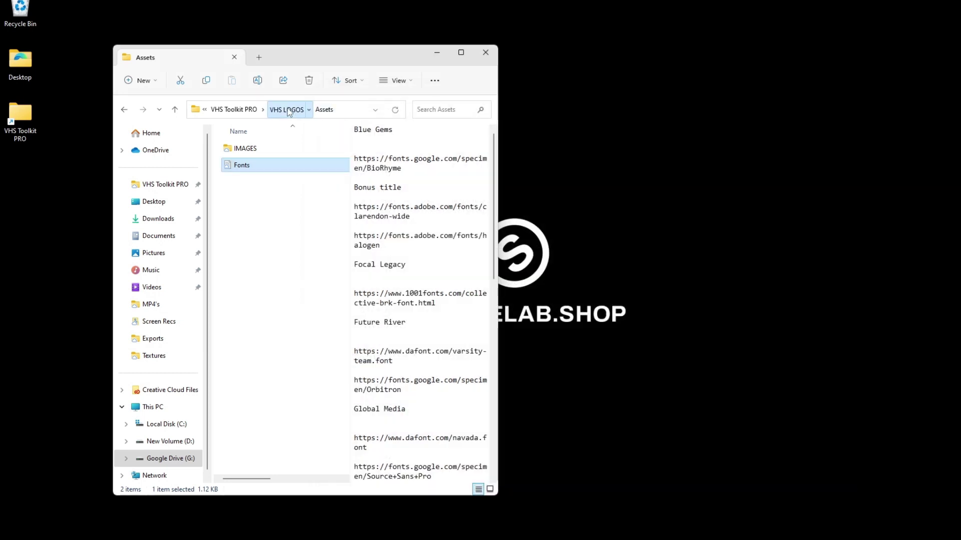
Open the Bonus-Logo project from VHS LOGOS > Project Files in After Effects
{"action": "left_click", "coordinate": [286, 109]}
{"action": "double_click", "coordinate": [300, 182]}
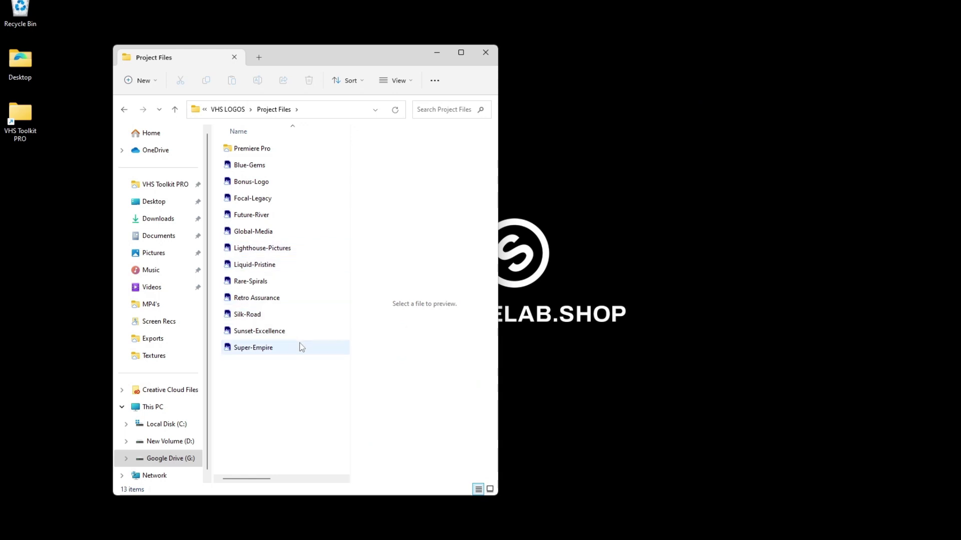
{"action": "mouse_move", "coordinate": [319, 150]}
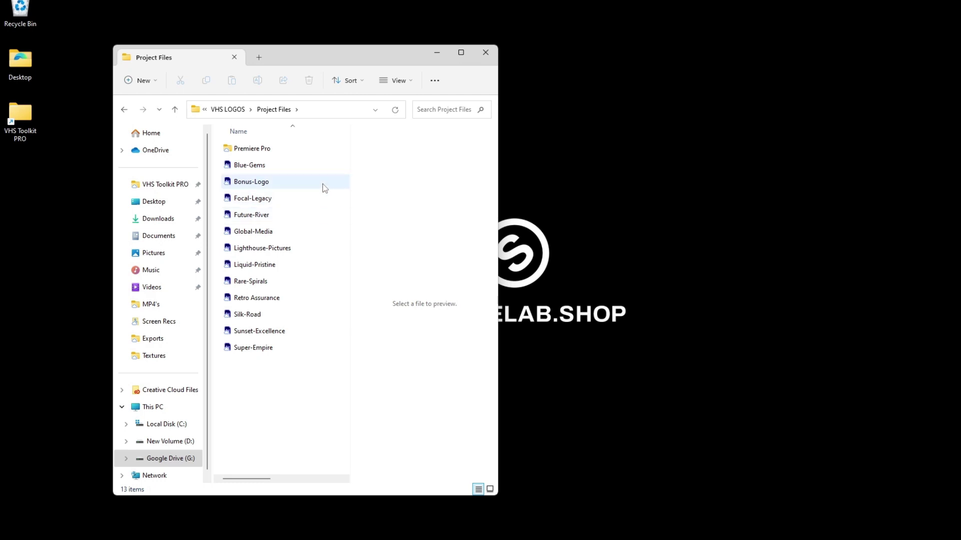
{"action": "double_click", "coordinate": [272, 183]}
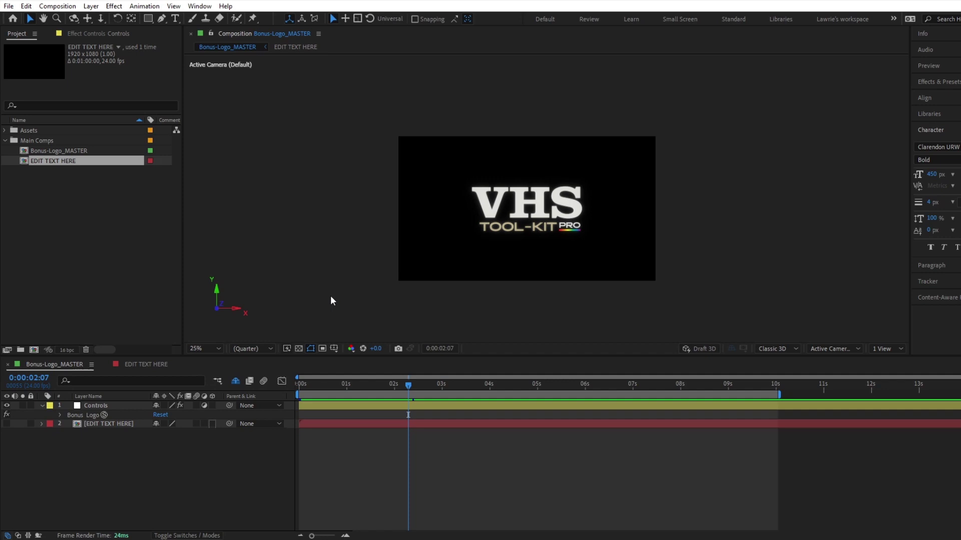
In EDIT TEXT HERE, retype the VHS and VHS ECHO layers as ZOOM, widening the echo text box
{"action": "mouse_move", "coordinate": [401, 385]}
{"action": "left_mouse_down"}
{"action": "mouse_move", "coordinate": [294, 386]}
{"action": "mouse_move", "coordinate": [408, 392]}
{"action": "left_mouse_up"}
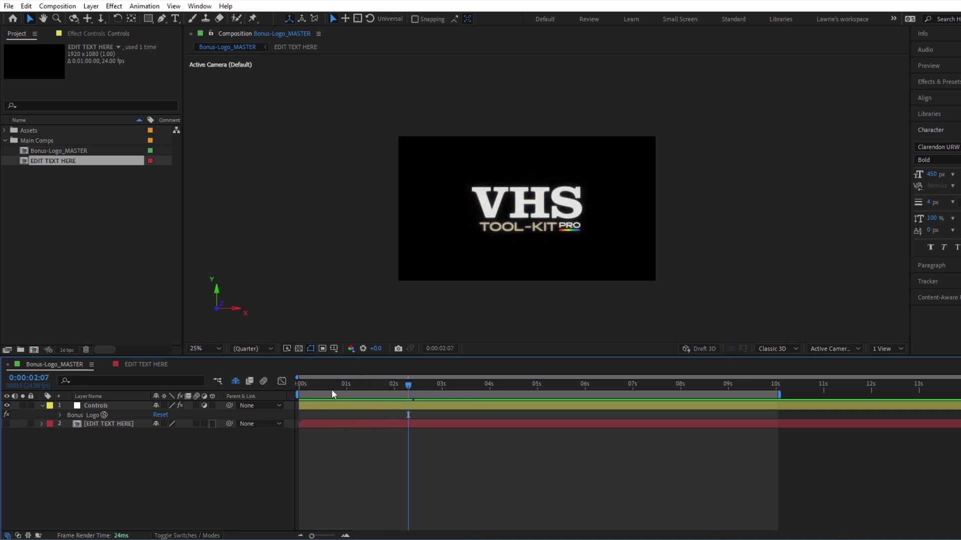
{"action": "left_click", "coordinate": [156, 368]}
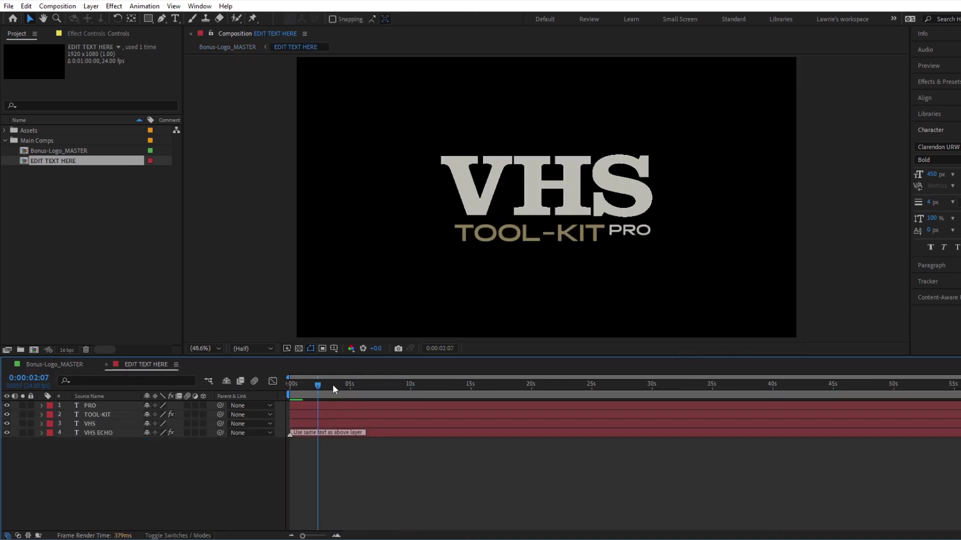
{"action": "left_click", "coordinate": [107, 424]}
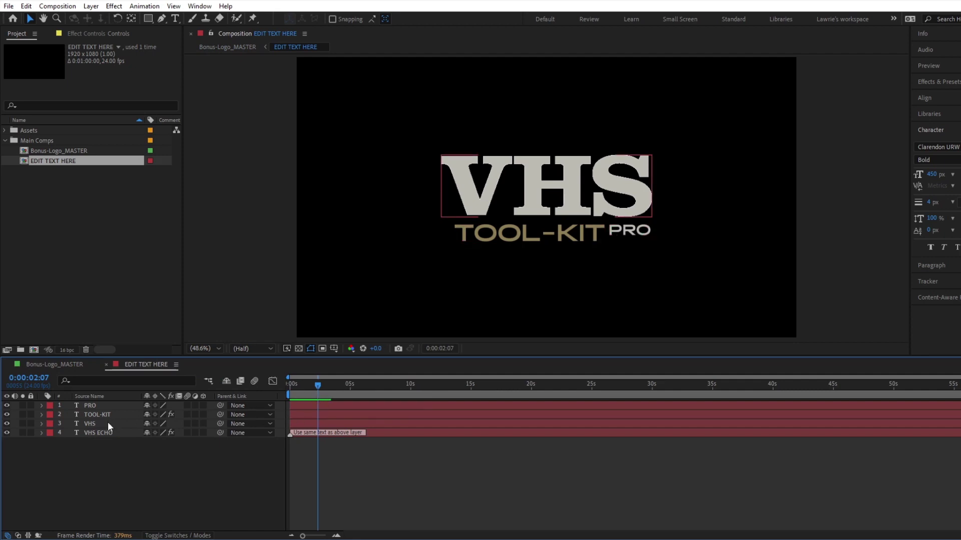
{"action": "double_click", "coordinate": [107, 423]}
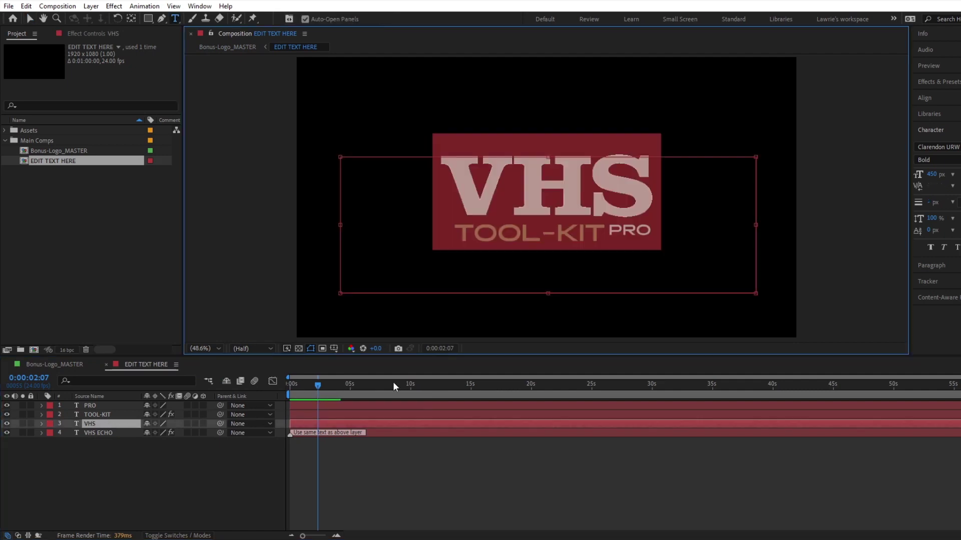
{"action": "type", "text": "ZOOM"}
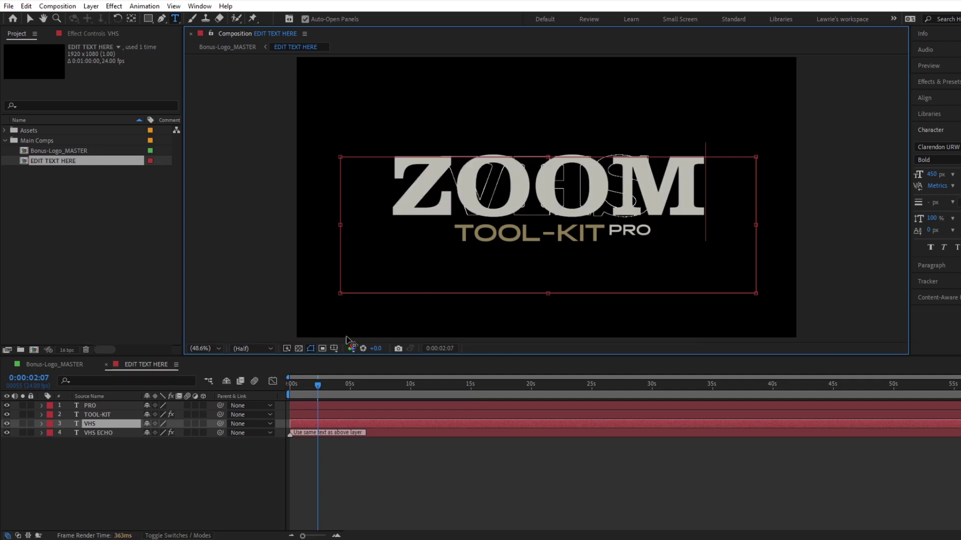
{"action": "double_click", "coordinate": [376, 431]}
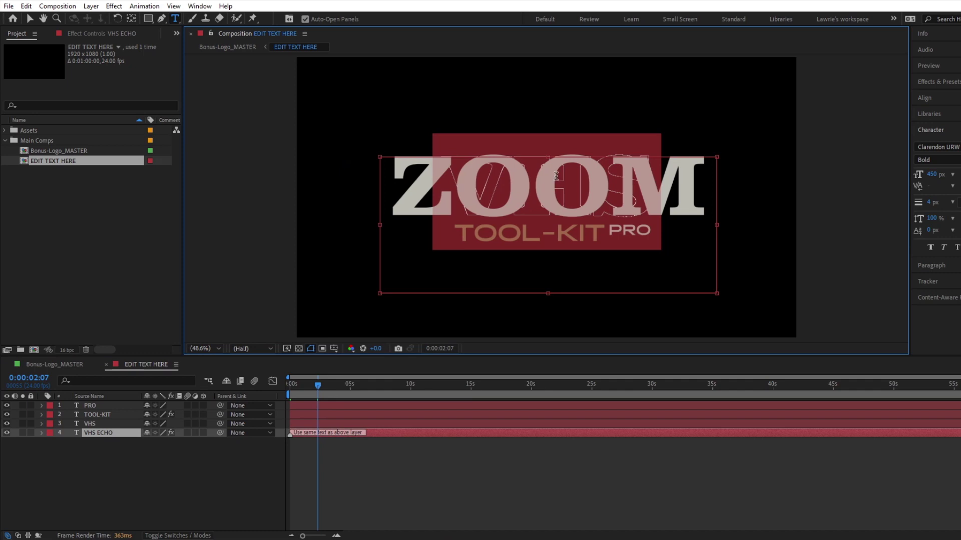
{"action": "type", "text": "ZOOM"}
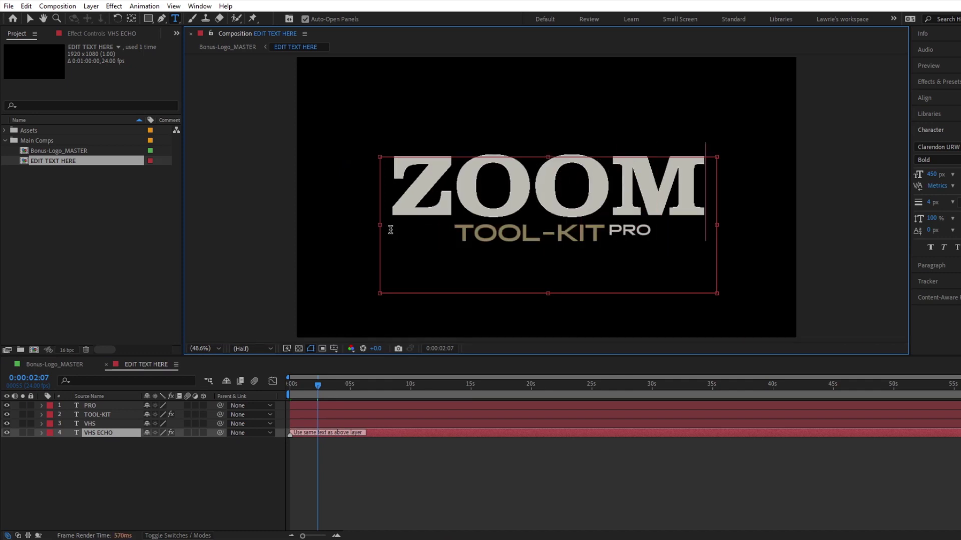
{"action": "left_click_drag", "start_coordinate": [377, 225], "coordinate": [307, 226]}
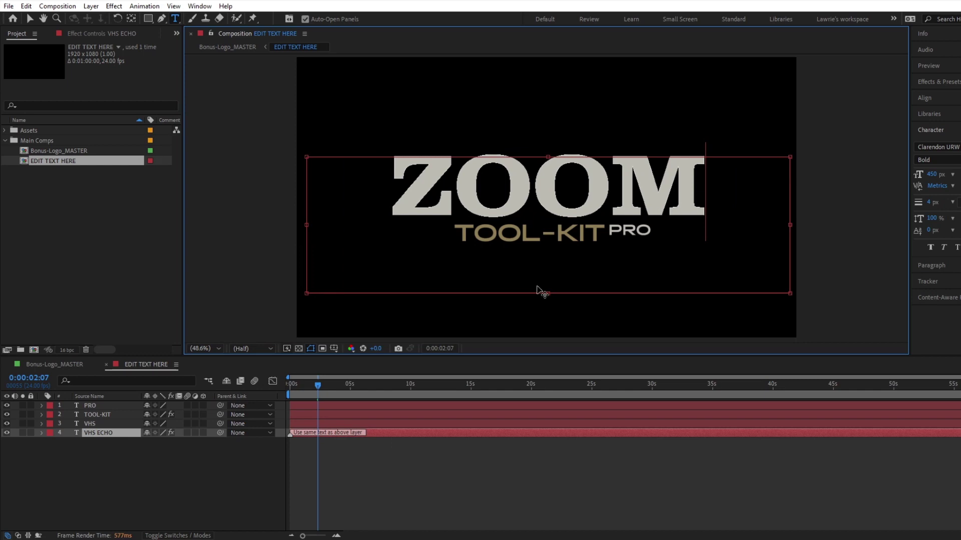
{"action": "left_click", "coordinate": [318, 388]}
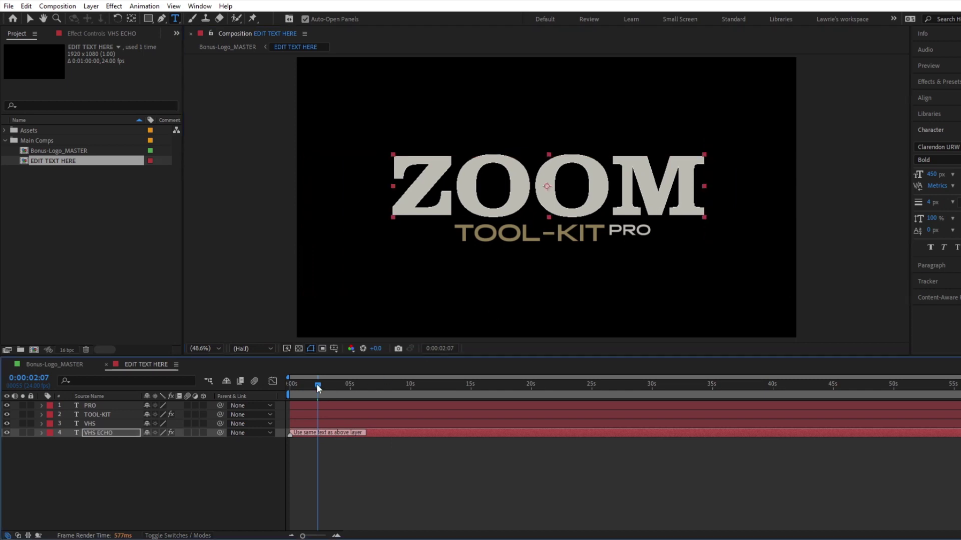
In Bonus-Logo_MASTER's Controls, switch off the TOOL-KIT and PRO text and hide the underline
{"action": "left_click", "coordinate": [79, 366]}
{"action": "mouse_move", "coordinate": [407, 385]}
{"action": "left_mouse_down"}
{"action": "mouse_move", "coordinate": [337, 385]}
{"action": "mouse_move", "coordinate": [394, 386]}
{"action": "left_mouse_up"}
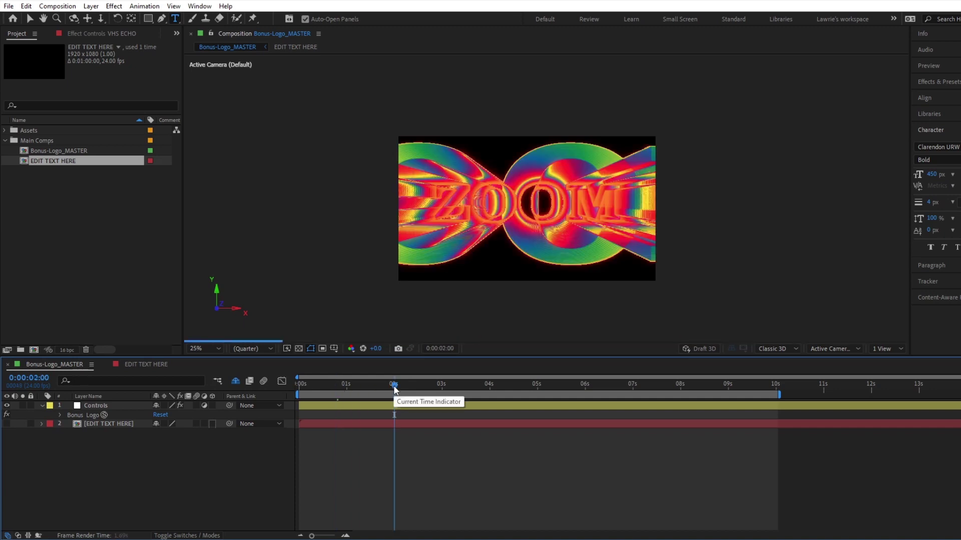
{"action": "left_click", "coordinate": [102, 415]}
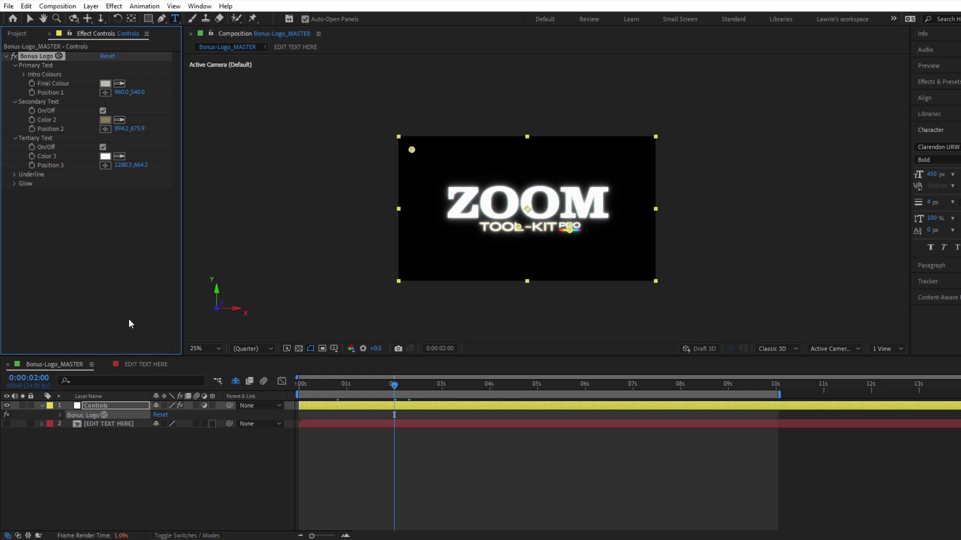
{"action": "left_click", "coordinate": [102, 111]}
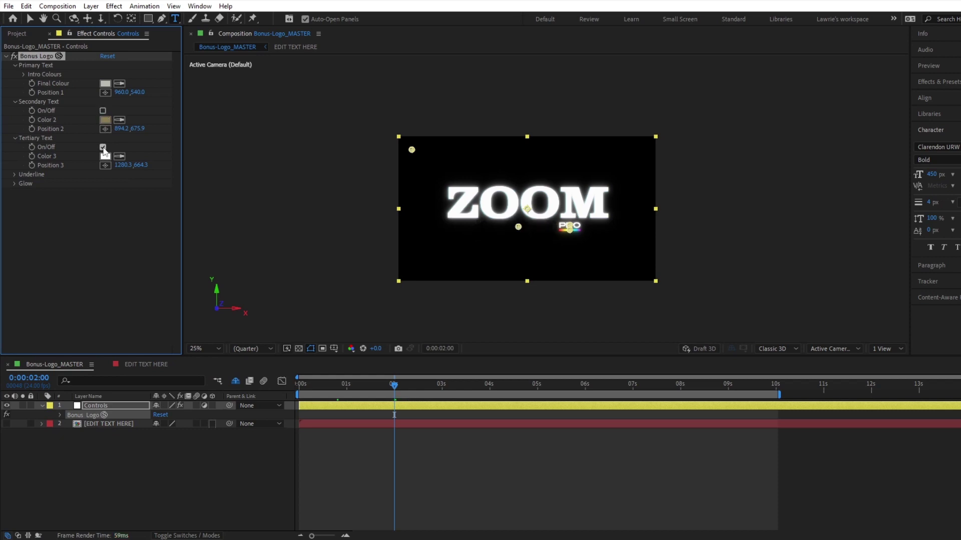
{"action": "left_click", "coordinate": [14, 173]}
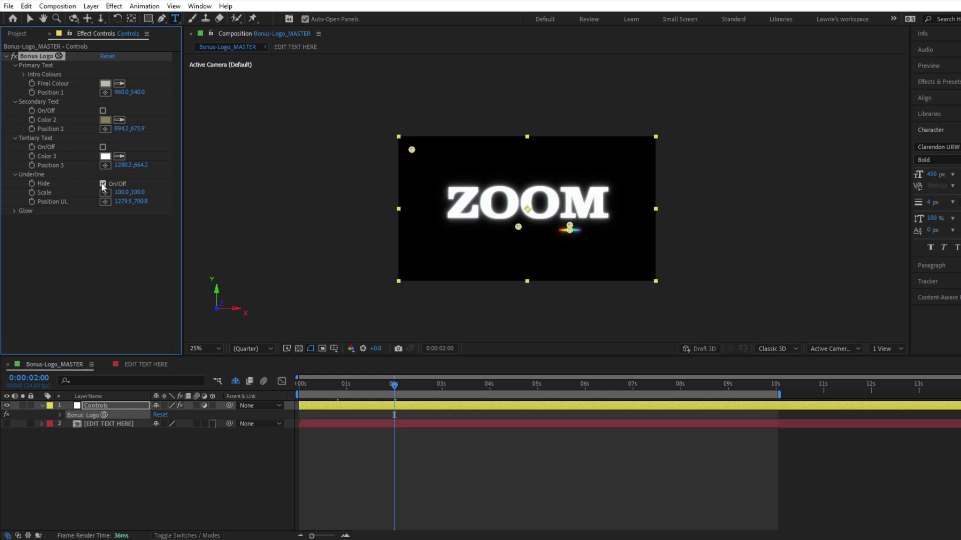
{"action": "left_click", "coordinate": [103, 184]}
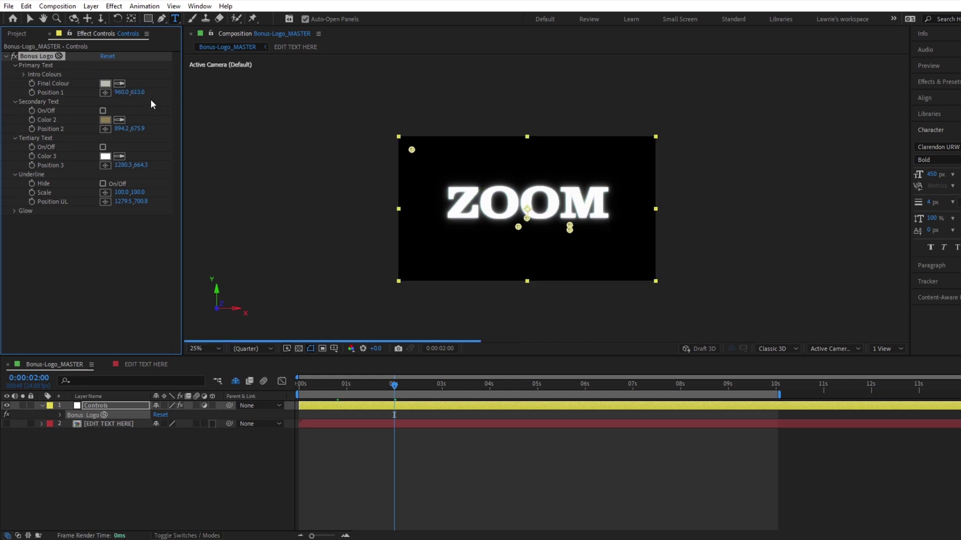
Lower ZOOM to Position 960,595, set Blue Phase to 186°, and preview the animation
{"action": "left_click_drag", "start_coordinate": [131, 92], "coordinate": [133, 92]}
{"action": "left_click", "coordinate": [344, 385]}
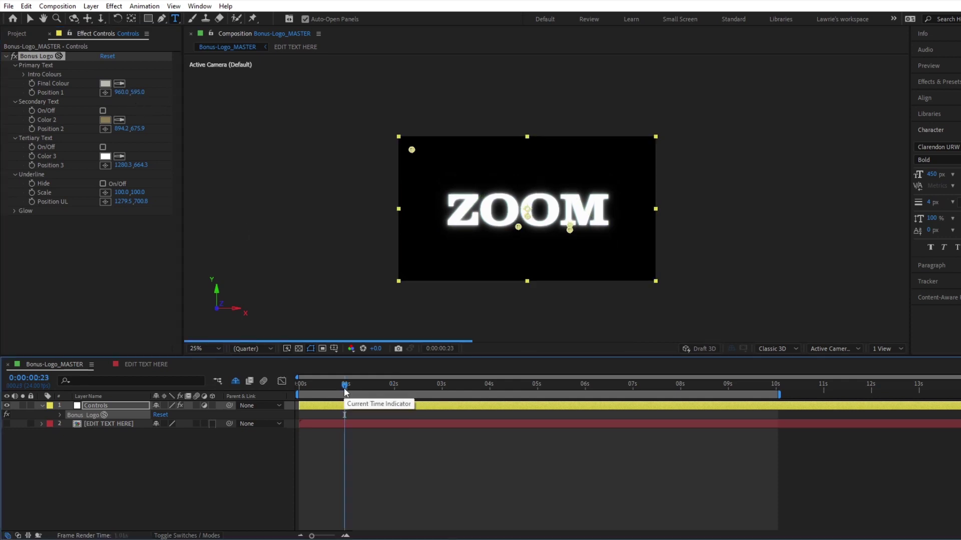
{"action": "left_click", "coordinate": [24, 74]}
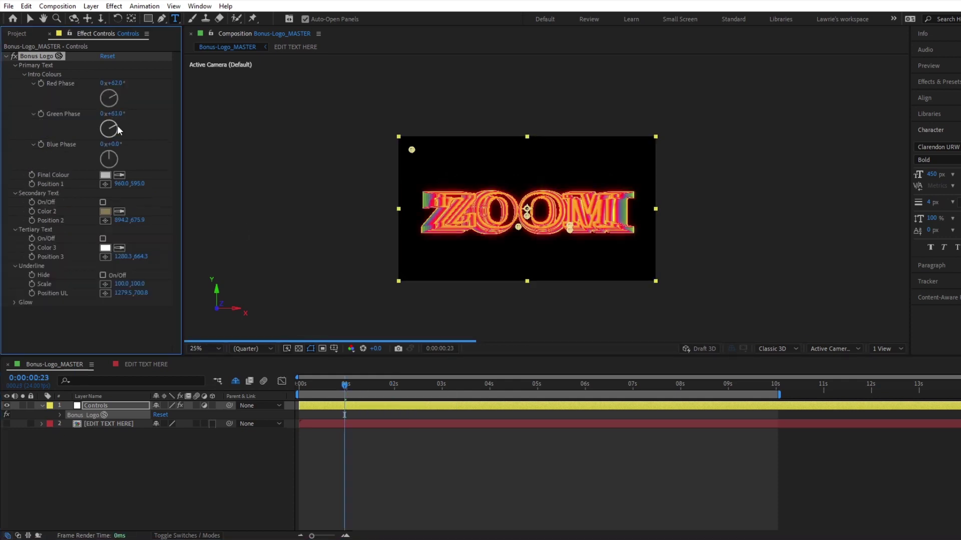
{"action": "left_click_drag", "start_coordinate": [117, 146], "coordinate": [150, 146]}
{"action": "left_click", "coordinate": [334, 385]}
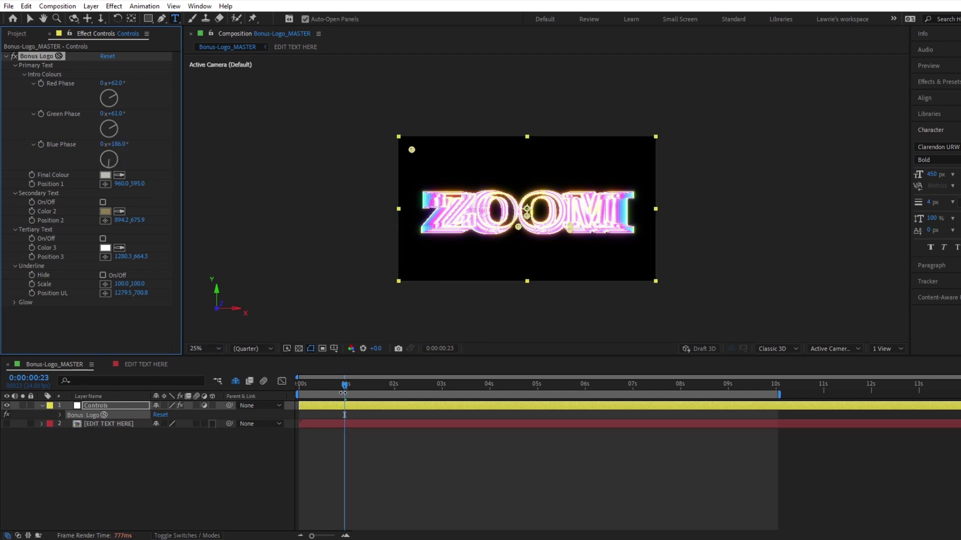
{"action": "key", "text": "space"}
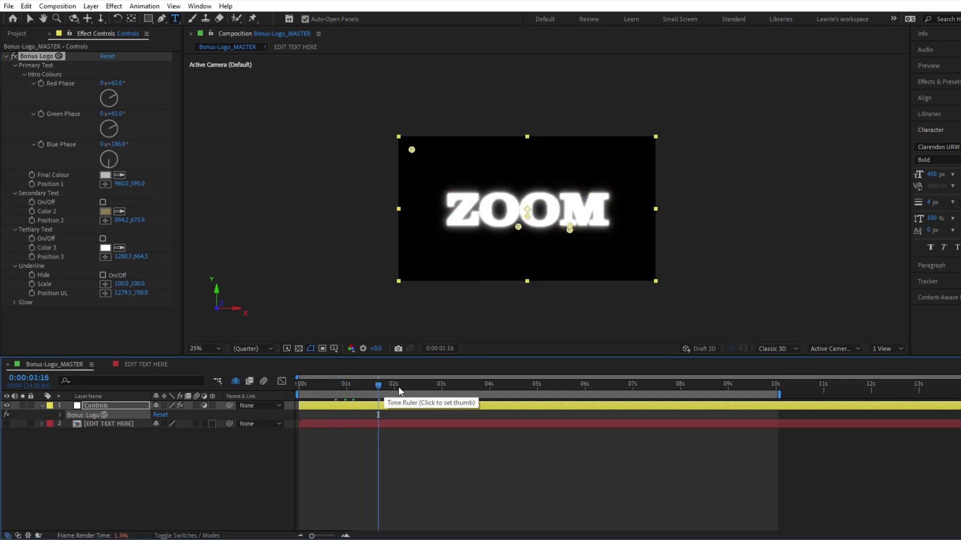
{"action": "left_click", "coordinate": [511, 418]}
Collapse the Bonus Logo settings and bring up Import File from the Project panel
{"action": "left_click", "coordinate": [83, 134]}
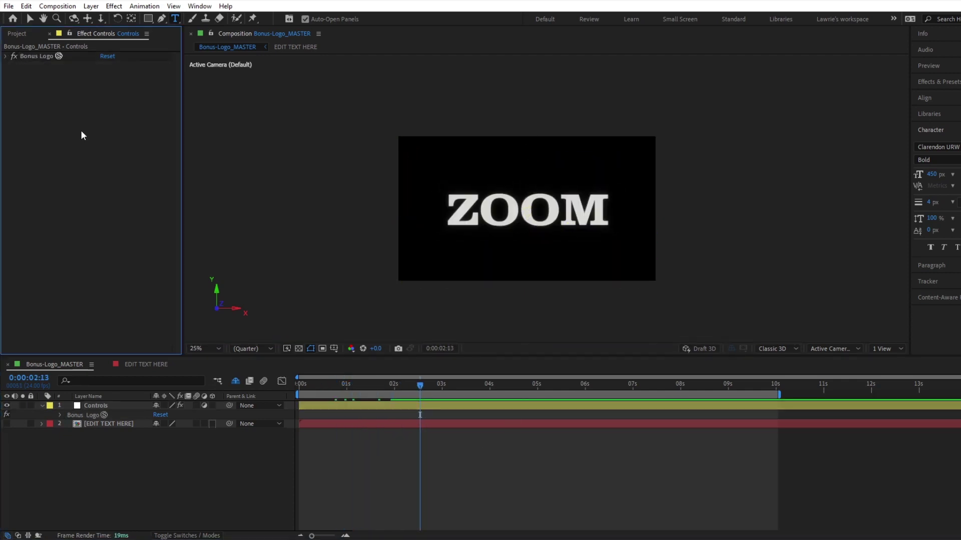
{"action": "left_click", "coordinate": [17, 34]}
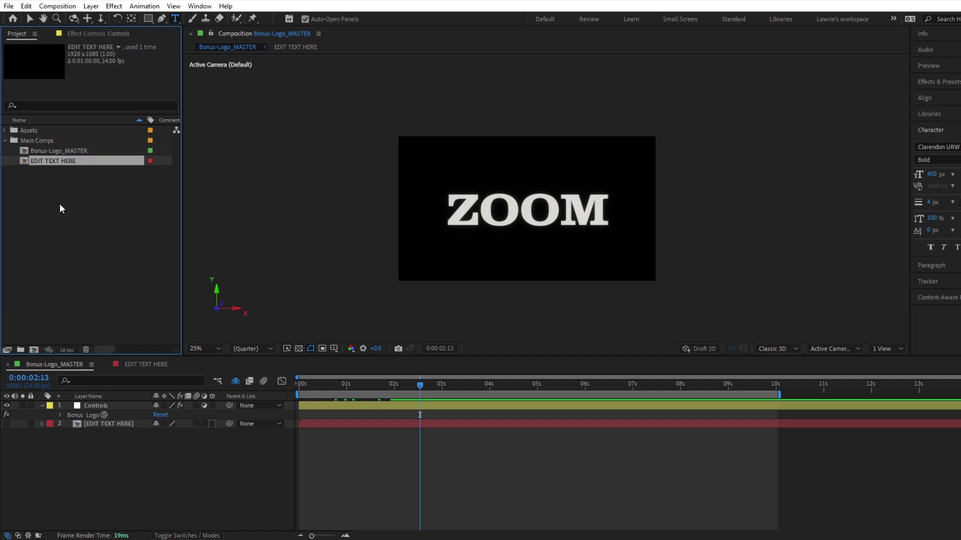
{"action": "left_click", "coordinate": [82, 244]}
{"action": "right_click", "coordinate": [82, 245]}
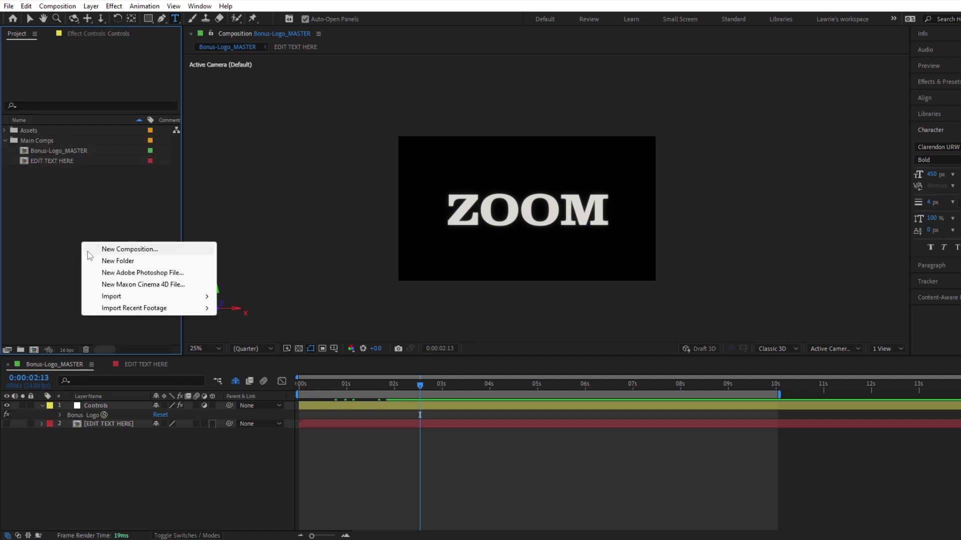
{"action": "mouse_move", "coordinate": [120, 298]}
{"action": "left_click", "coordinate": [254, 298]}
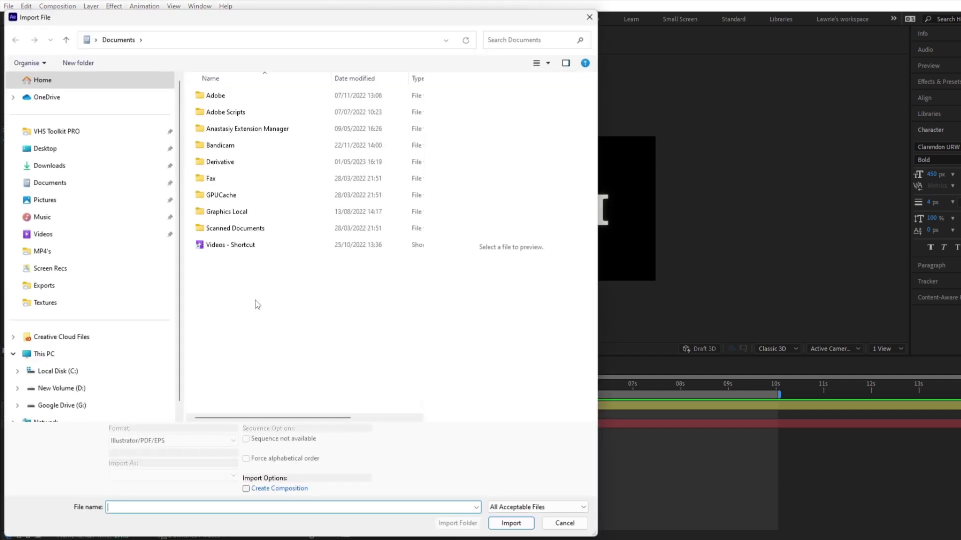
Import VHS Emulator.aep from VHS Toolkit PRO > VHS EMULATOR > 01 EMULATOR > After Effects
{"action": "left_click", "coordinate": [56, 133]}
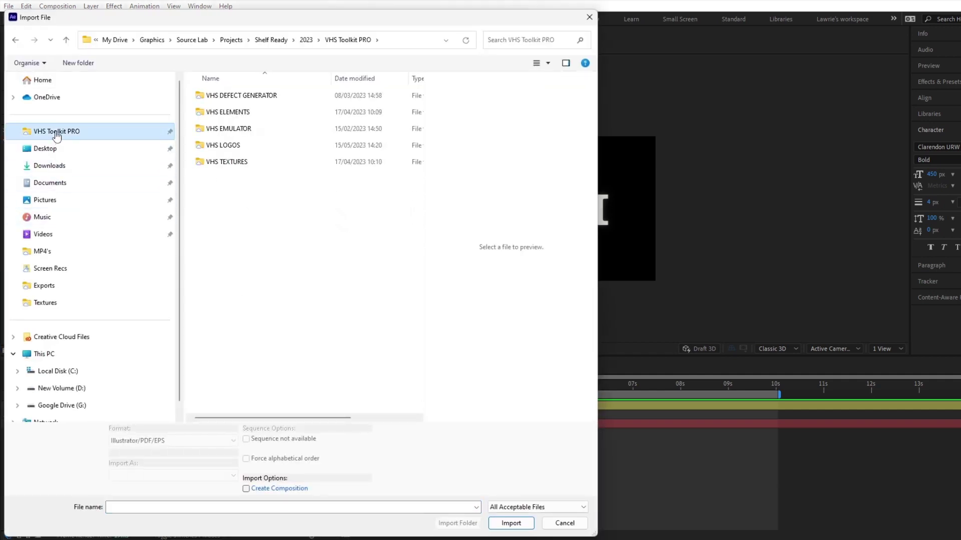
{"action": "left_click", "coordinate": [302, 131]}
{"action": "double_click", "coordinate": [302, 131]}
{"action": "double_click", "coordinate": [268, 99]}
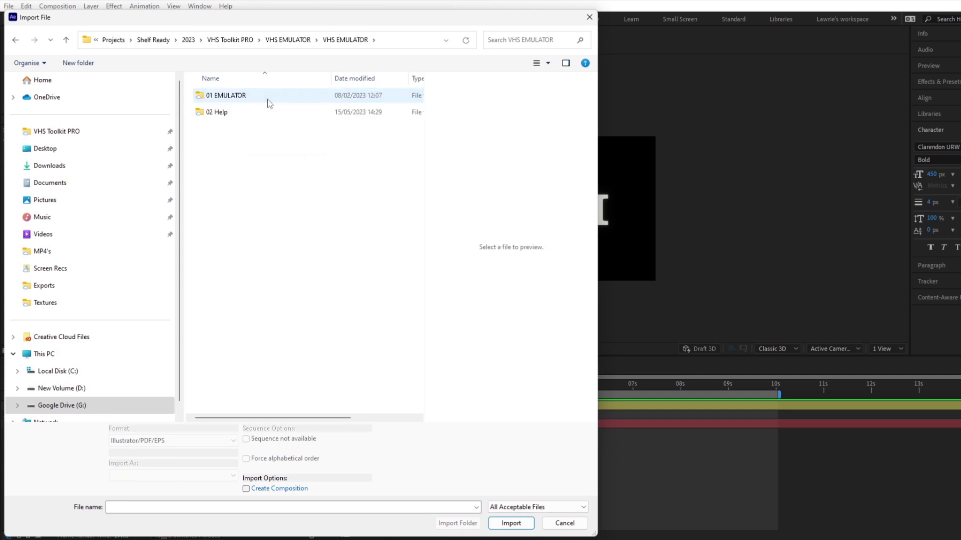
{"action": "double_click", "coordinate": [268, 99]}
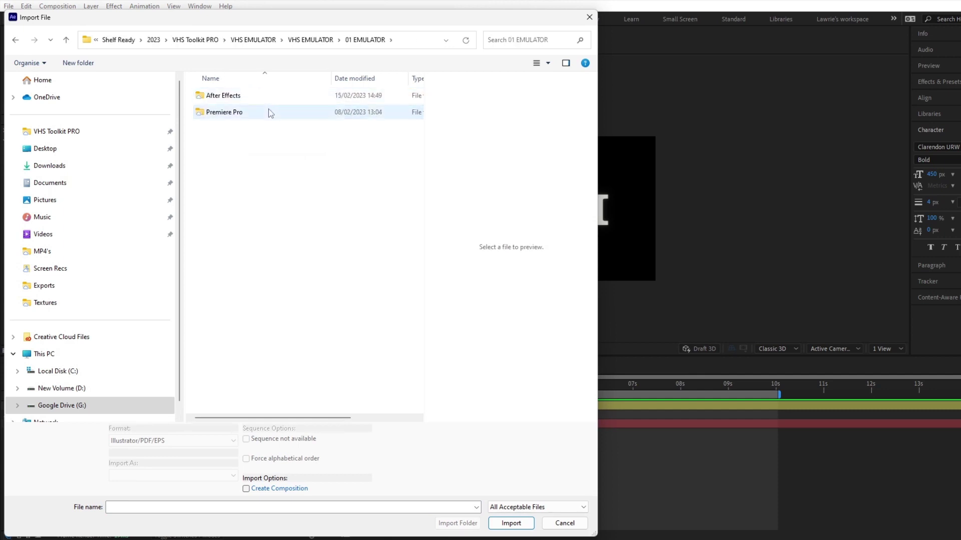
{"action": "left_click", "coordinate": [272, 98]}
{"action": "double_click", "coordinate": [271, 98]}
{"action": "double_click", "coordinate": [272, 98]}
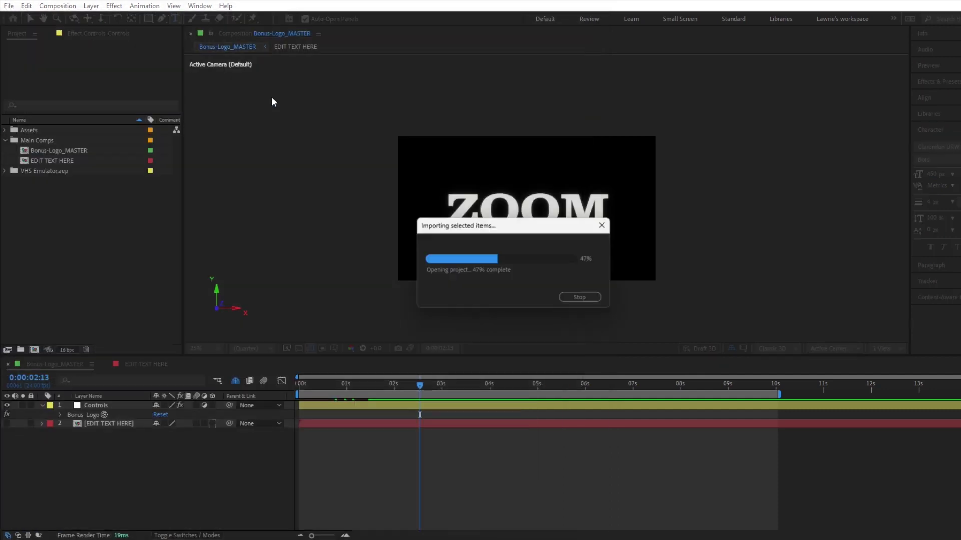
Open the imported VHS Emulator comp and its Drop Here precomp
{"action": "left_click", "coordinate": [5, 171]}
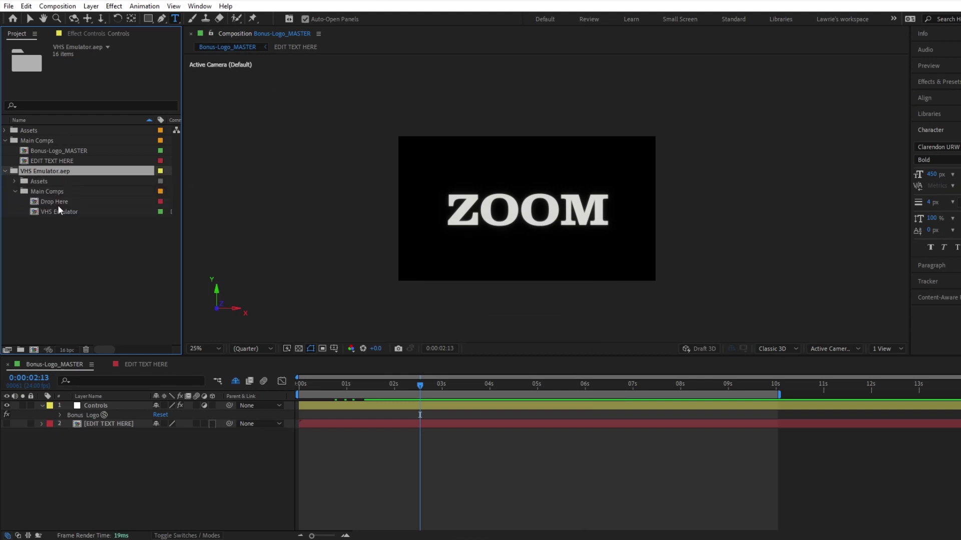
{"action": "double_click", "coordinate": [73, 211]}
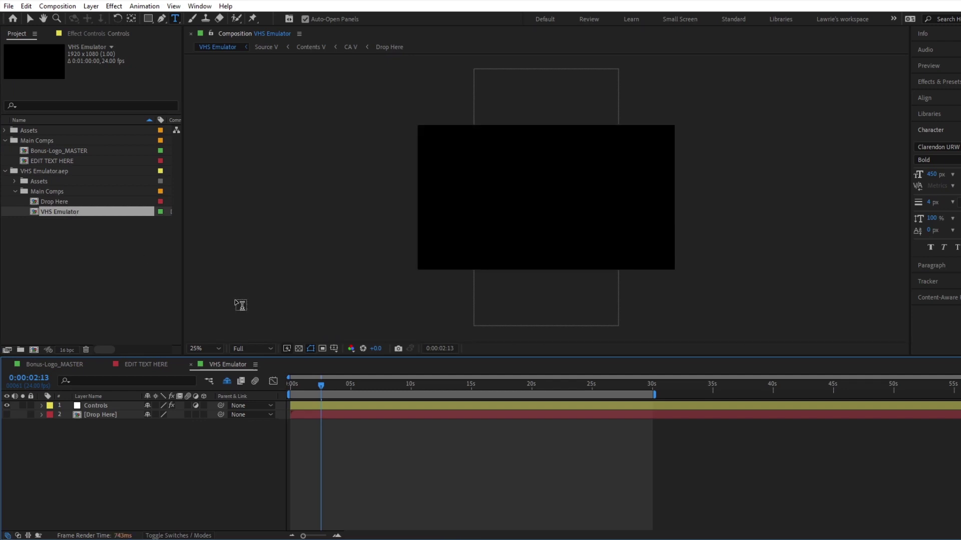
{"action": "mouse_move", "coordinate": [321, 389]}
{"action": "left_mouse_down"}
{"action": "mouse_move", "coordinate": [339, 385]}
{"action": "mouse_move", "coordinate": [324, 385]}
{"action": "left_mouse_up"}
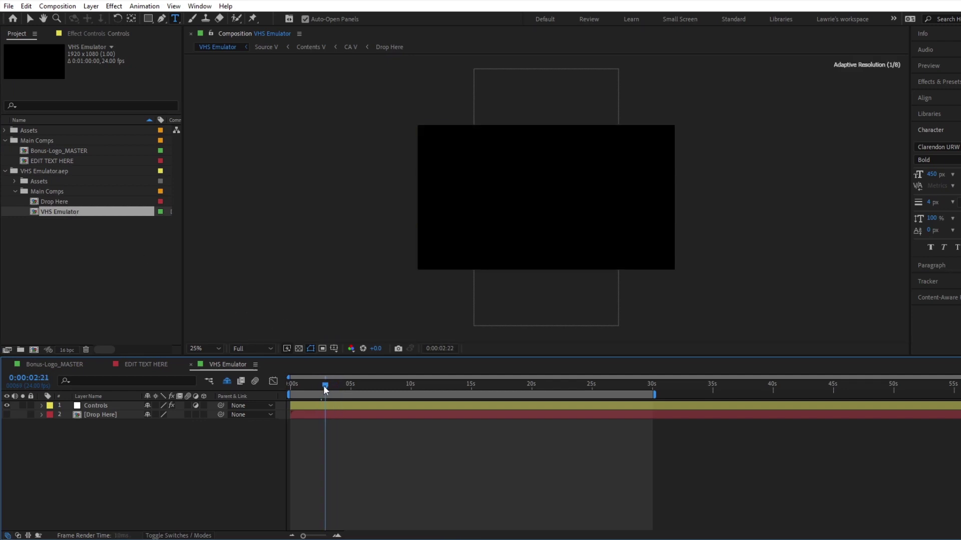
{"action": "left_click", "coordinate": [95, 416]}
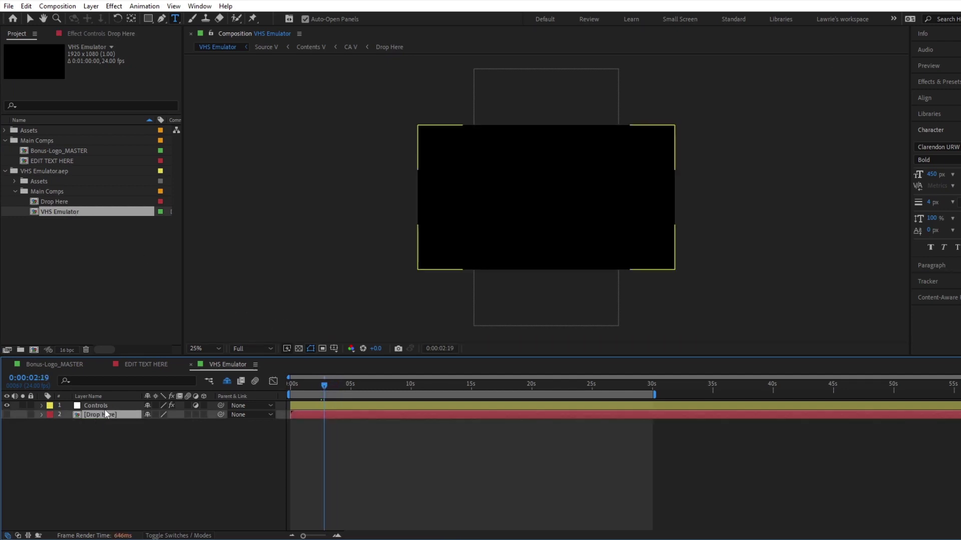
{"action": "double_click", "coordinate": [107, 414]}
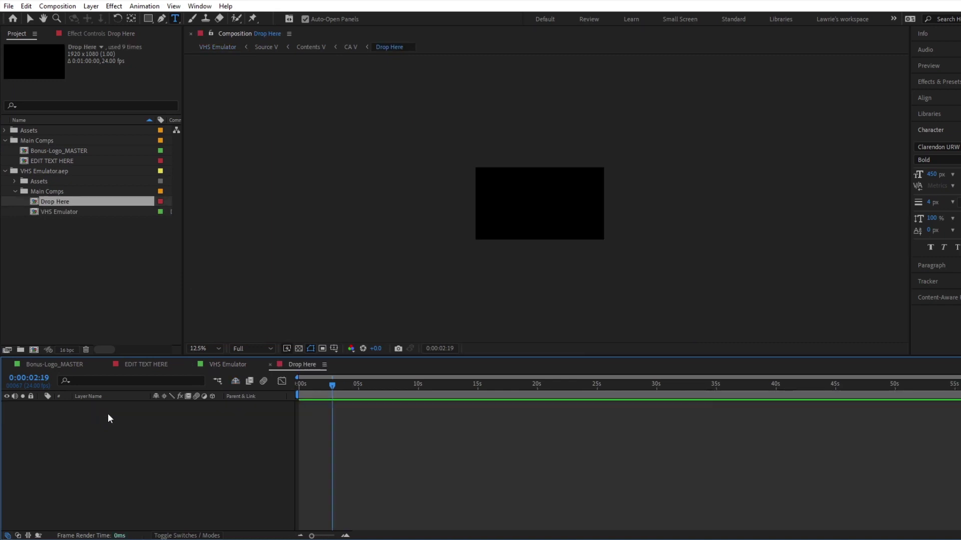
Add Bonus-Logo_MASTER as a layer in Drop Here and return to the VHS Emulator comp
{"action": "left_click", "coordinate": [67, 152]}
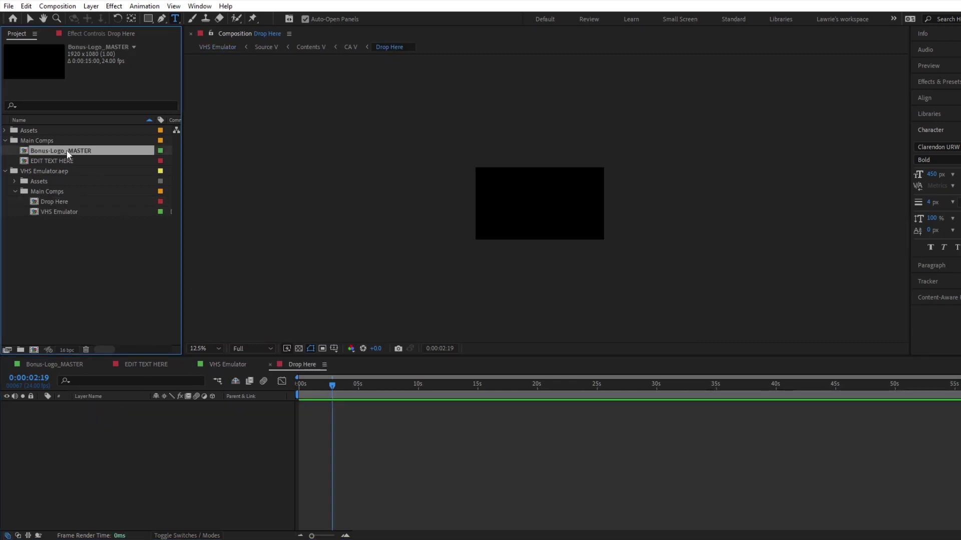
{"action": "left_click_drag", "start_coordinate": [85, 149], "coordinate": [140, 434]}
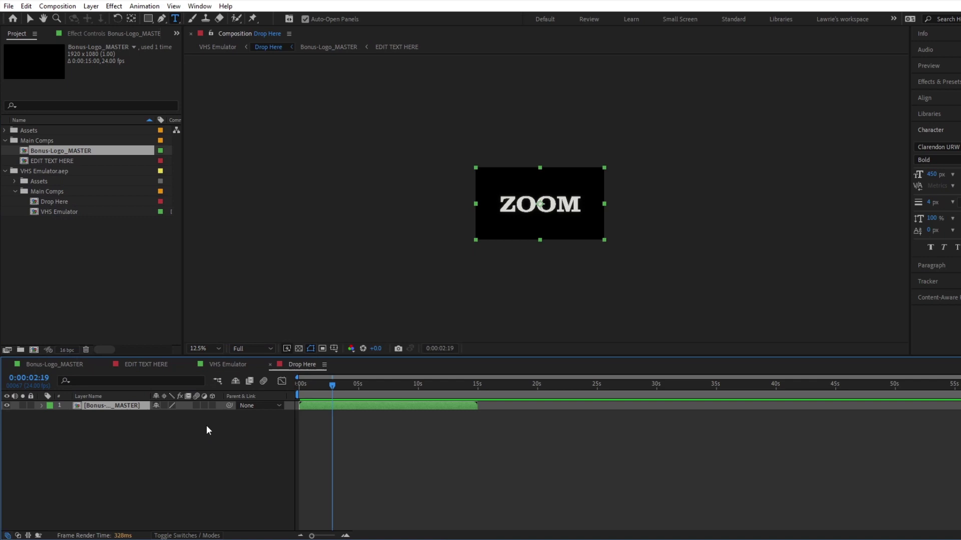
{"action": "scroll", "coordinate": [557, 207], "scroll_direction": "up", "scroll_amount": 2}
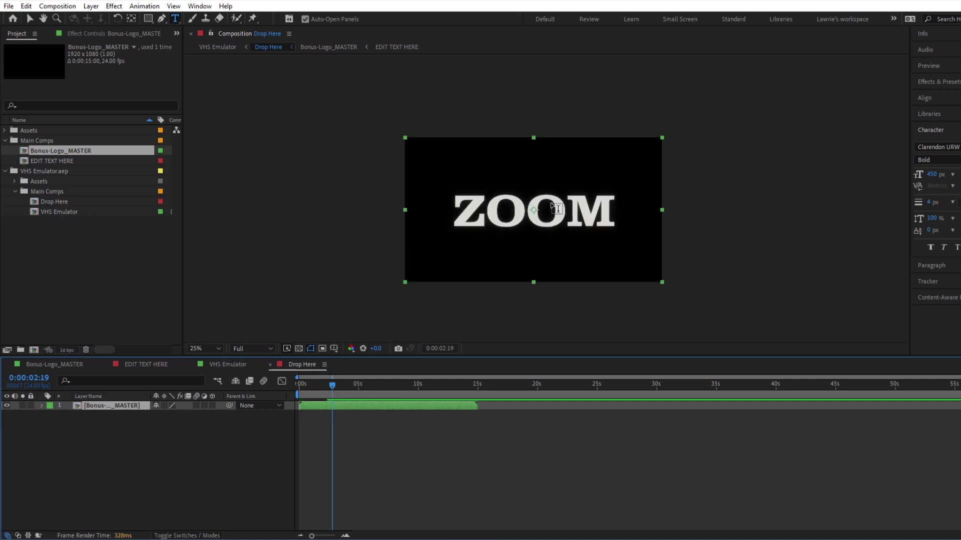
{"action": "left_click", "coordinate": [253, 367]}
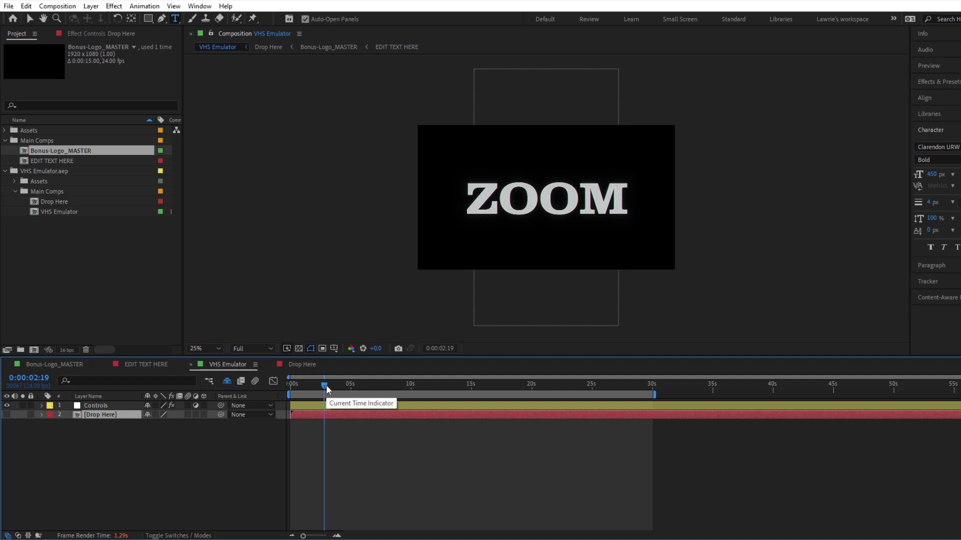
{"action": "scroll", "coordinate": [588, 208], "scroll_direction": "up", "scroll_amount": 2}
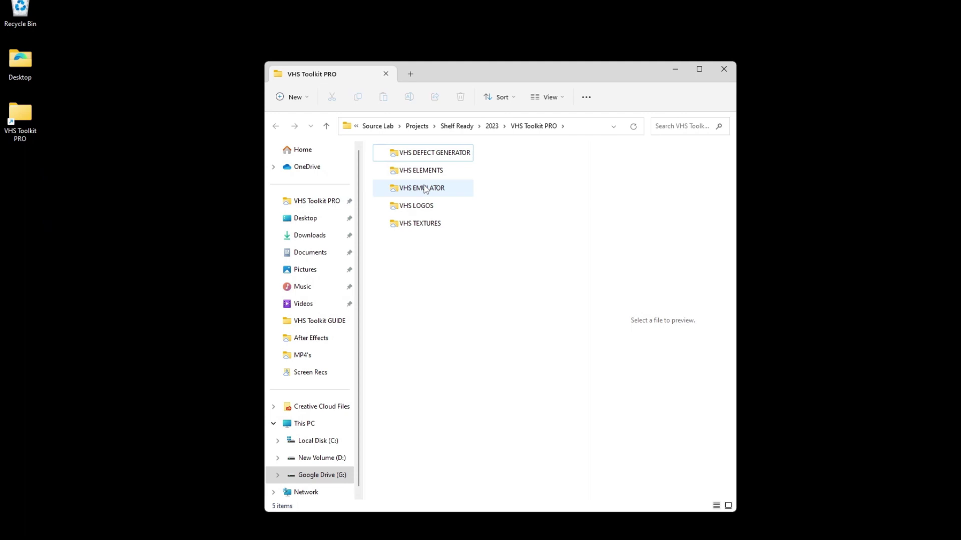
Open VHS Emulator.aep from VHS EMULATOR > 01 EMULATOR > After Effects in Explorer
{"action": "double_click", "coordinate": [425, 188]}
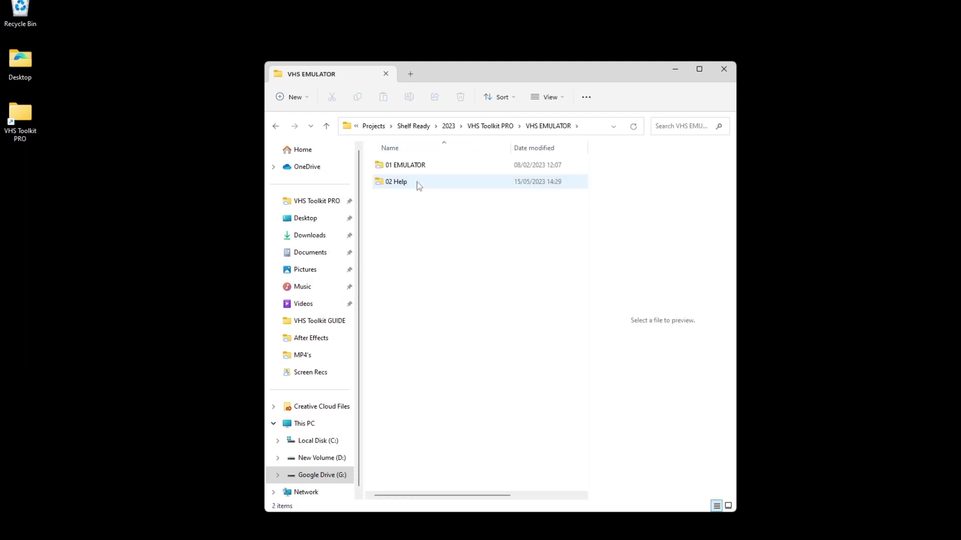
{"action": "double_click", "coordinate": [420, 166]}
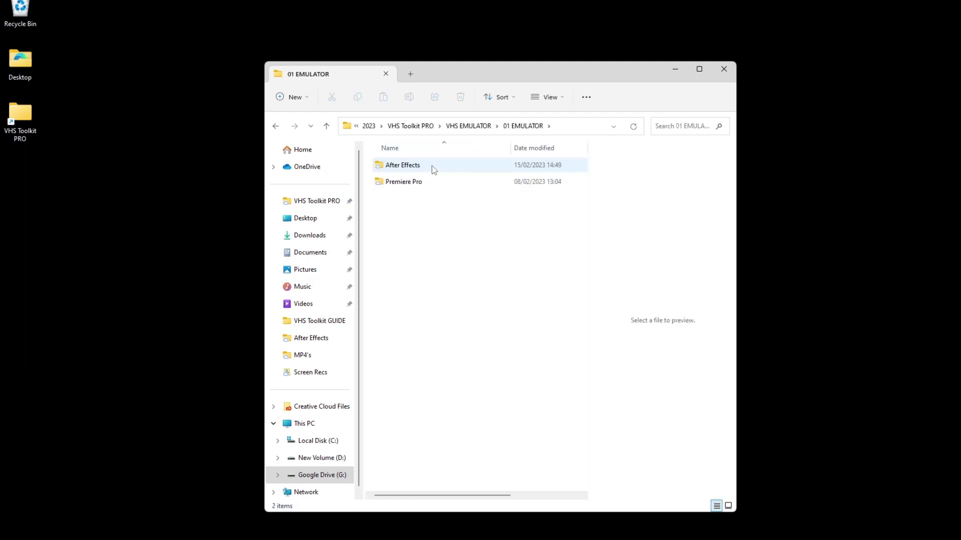
{"action": "double_click", "coordinate": [420, 166]}
{"action": "double_click", "coordinate": [432, 166]}
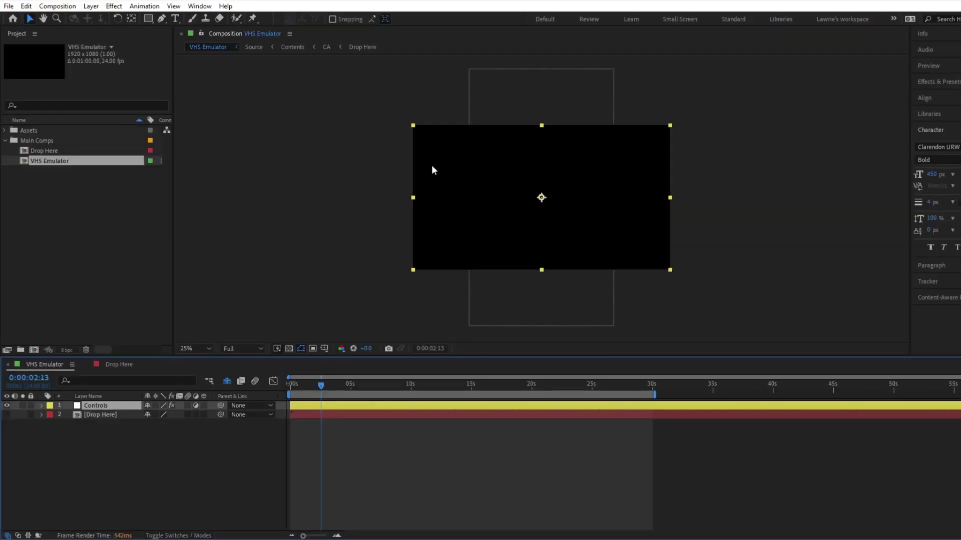
Fit the viewer to the comp, switch to Drop Here, and place the VHS Assets folder beside it
{"action": "left_click", "coordinate": [200, 347]}
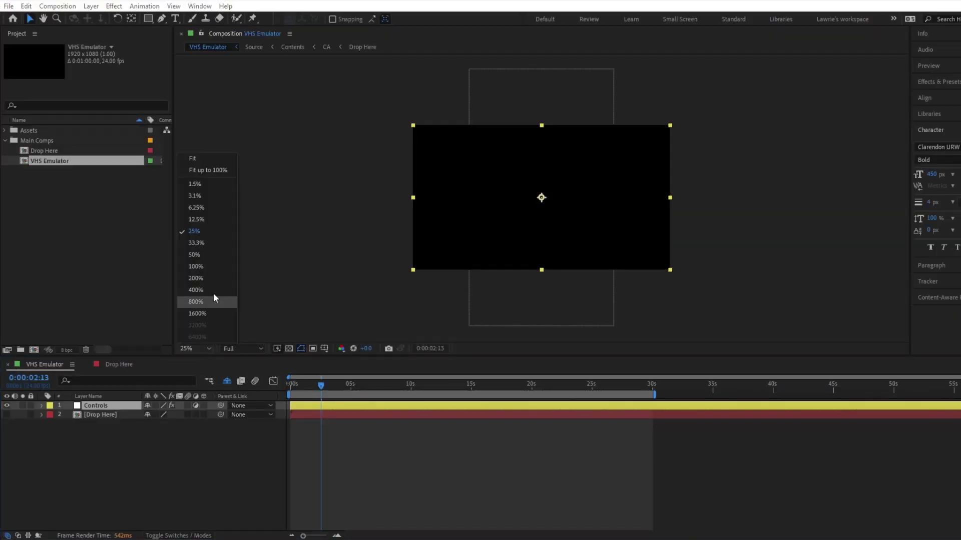
{"action": "left_click", "coordinate": [216, 159]}
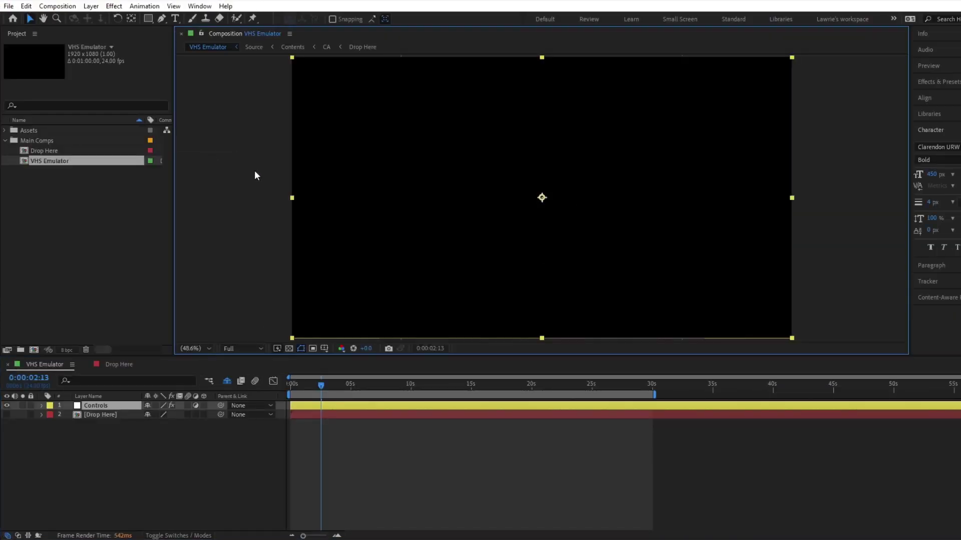
{"action": "left_click", "coordinate": [123, 365]}
{"action": "scroll", "coordinate": [550, 204], "scroll_direction": "up", "scroll_amount": 2}
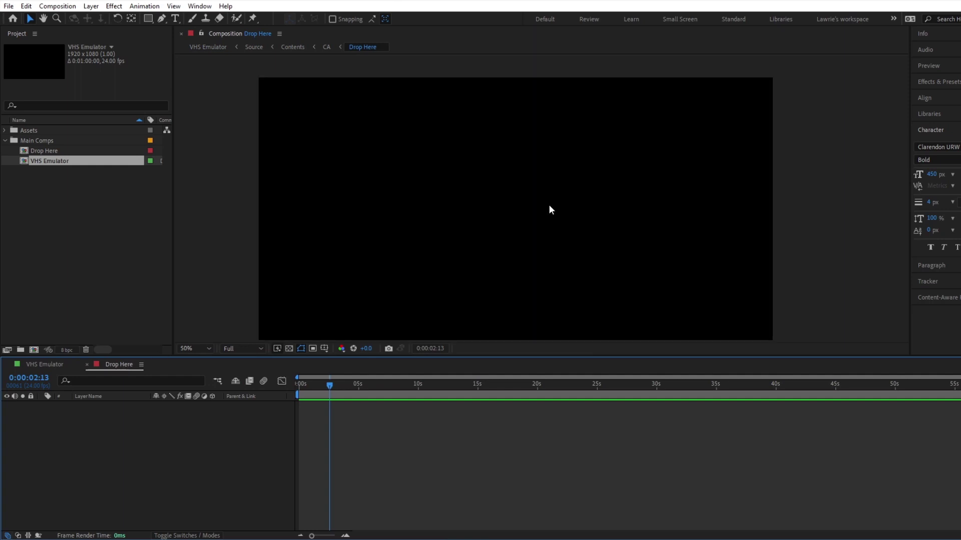
{"action": "mouse_move", "coordinate": [420, 539]}
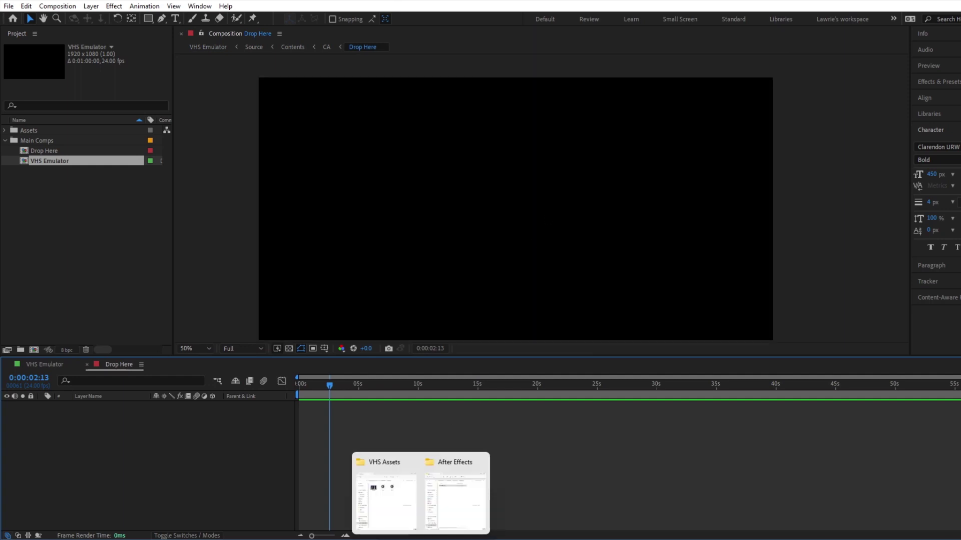
{"action": "left_click", "coordinate": [408, 513]}
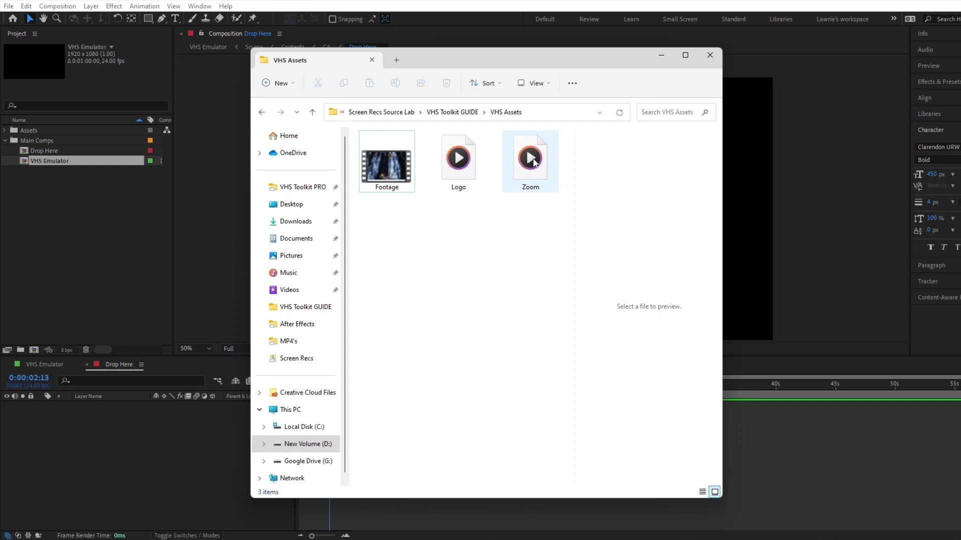
{"action": "left_click_drag", "start_coordinate": [508, 61], "coordinate": [747, 58]}
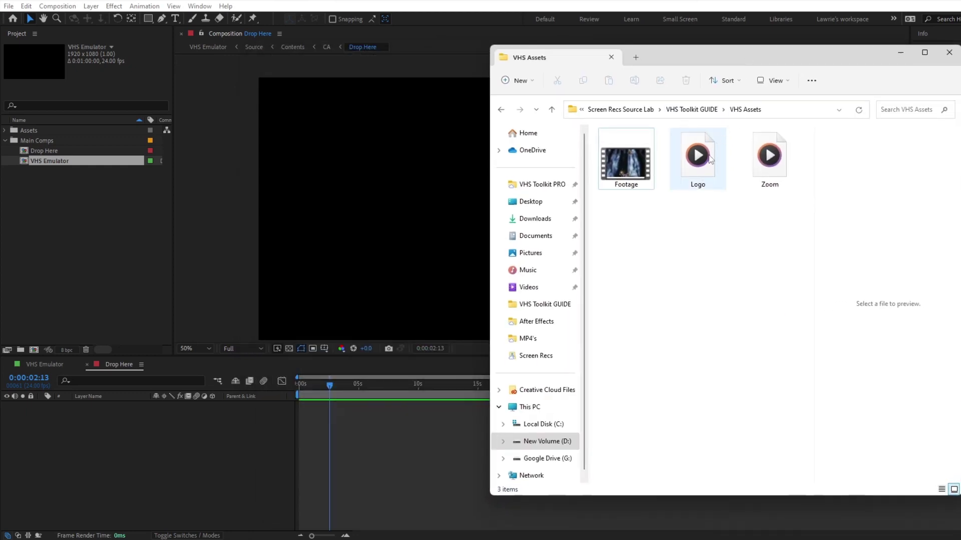
Add Logo and Footage to Drop Here with Footage starting after the logo, then preview
{"action": "left_click", "coordinate": [711, 159]}
{"action": "left_click", "coordinate": [626, 163], "text": "ctrl"}
{"action": "mouse_move", "coordinate": [626, 163]}
{"action": "left_mouse_down"}
{"action": "mouse_move", "coordinate": [927, 313]}
{"action": "mouse_move", "coordinate": [362, 463]}
{"action": "left_mouse_up"}
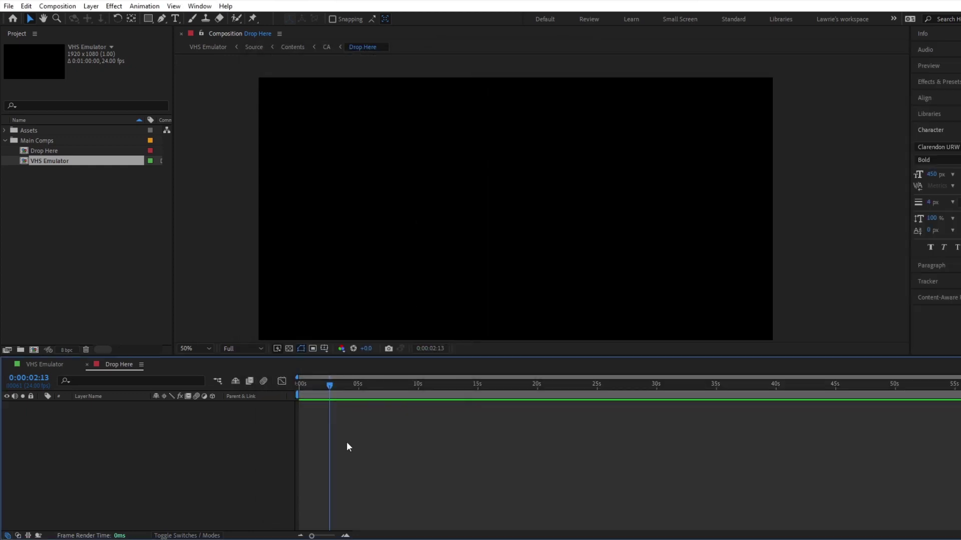
{"action": "right_click", "coordinate": [303, 417]}
{"action": "left_click", "coordinate": [305, 442]}
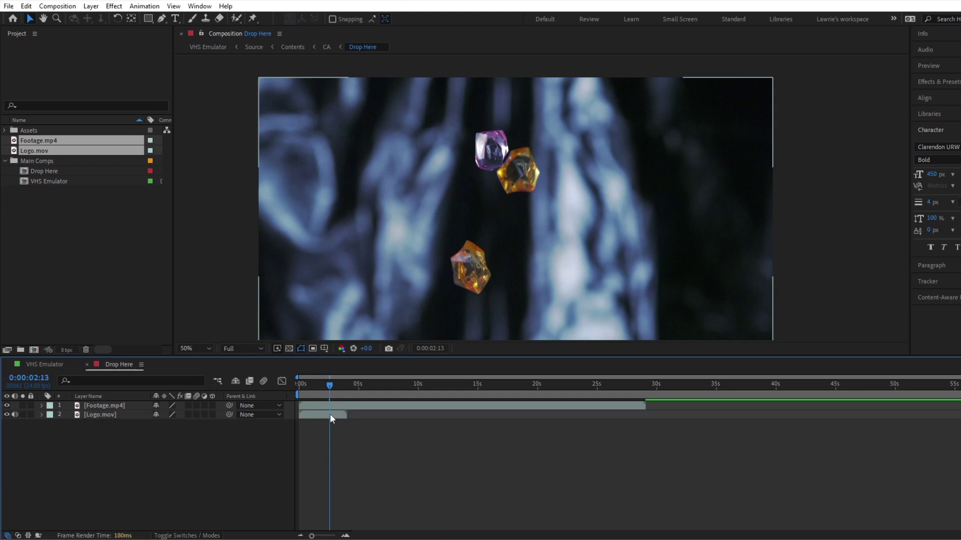
{"action": "mouse_move", "coordinate": [326, 389]}
{"action": "left_mouse_down"}
{"action": "mouse_move", "coordinate": [315, 422]}
{"action": "mouse_move", "coordinate": [293, 393]}
{"action": "left_mouse_up"}
{"action": "left_click", "coordinate": [336, 384]}
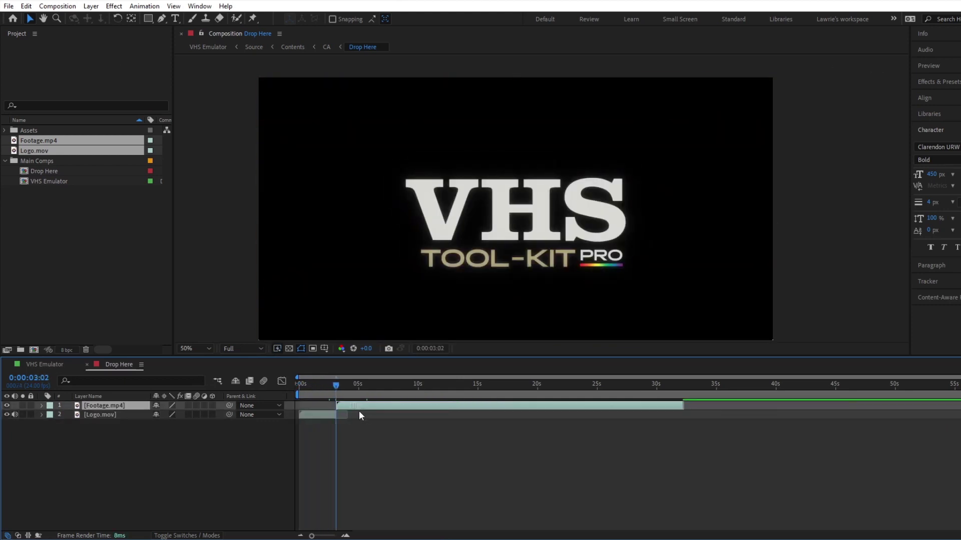
{"action": "left_click_drag", "start_coordinate": [360, 385], "coordinate": [307, 384]}
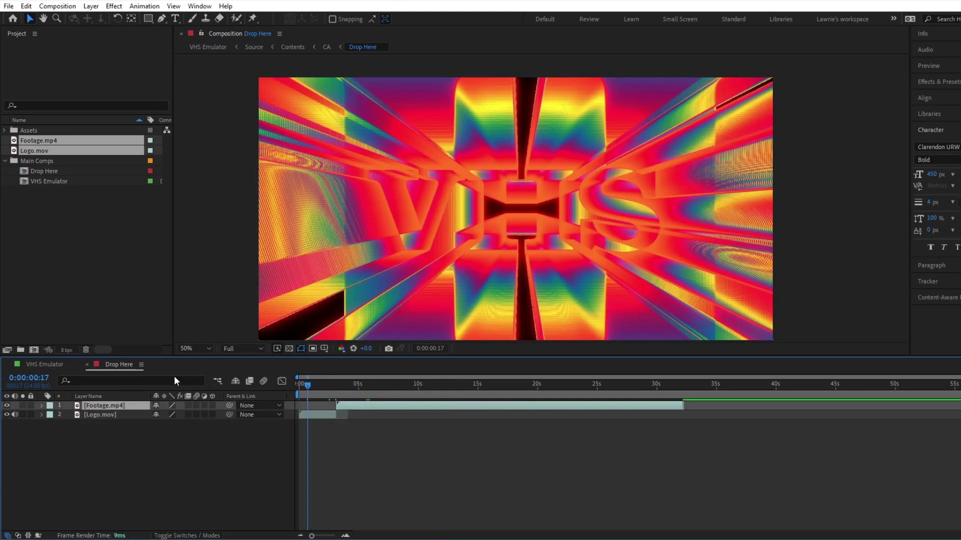
{"action": "left_click", "coordinate": [44, 364]}
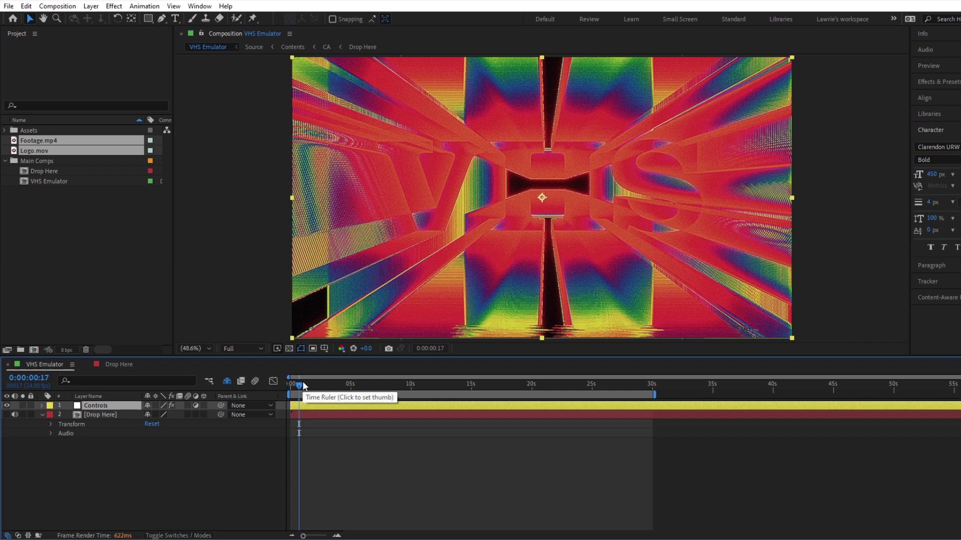
Reveal the VHS Emulator effect and try Star Glow, leaving it switched off
{"action": "left_click", "coordinate": [41, 414]}
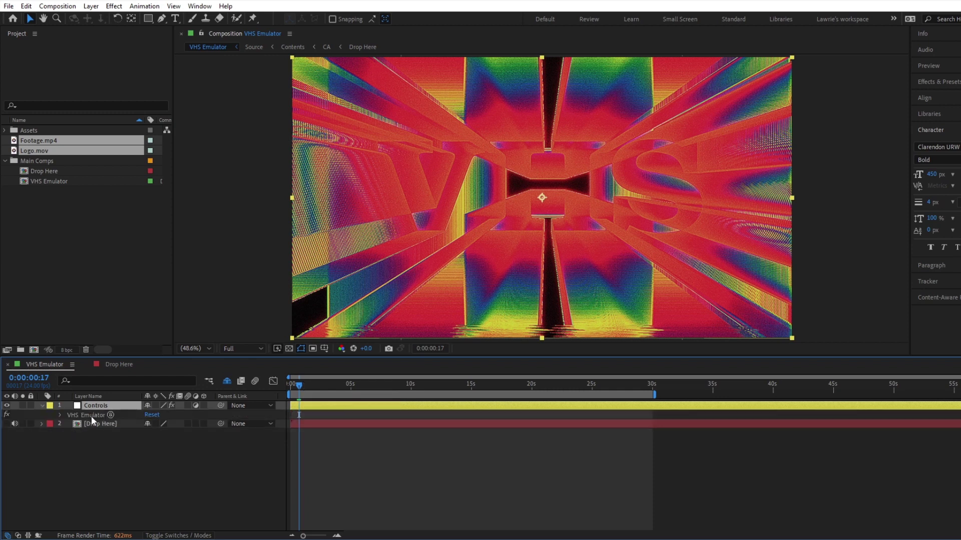
{"action": "key", "text": "e"}
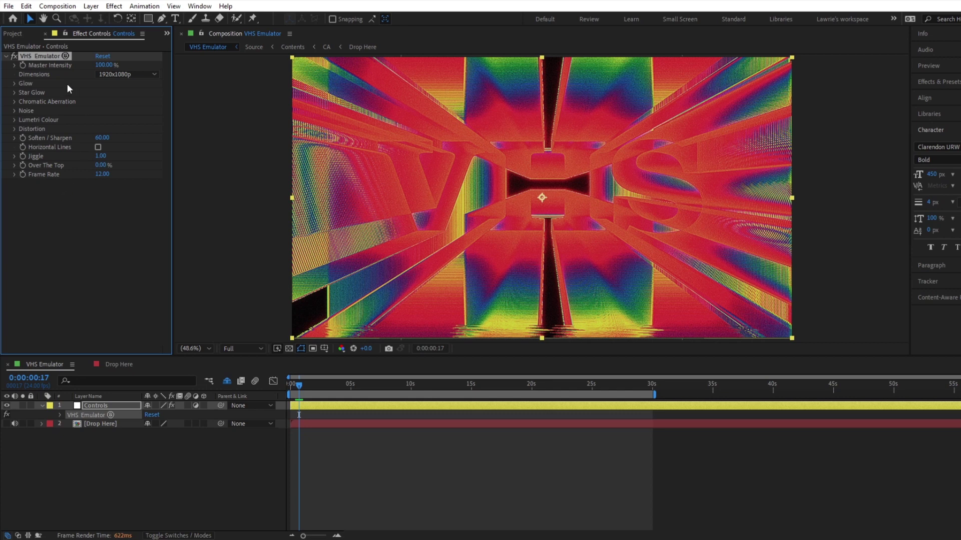
{"action": "left_click", "coordinate": [14, 93]}
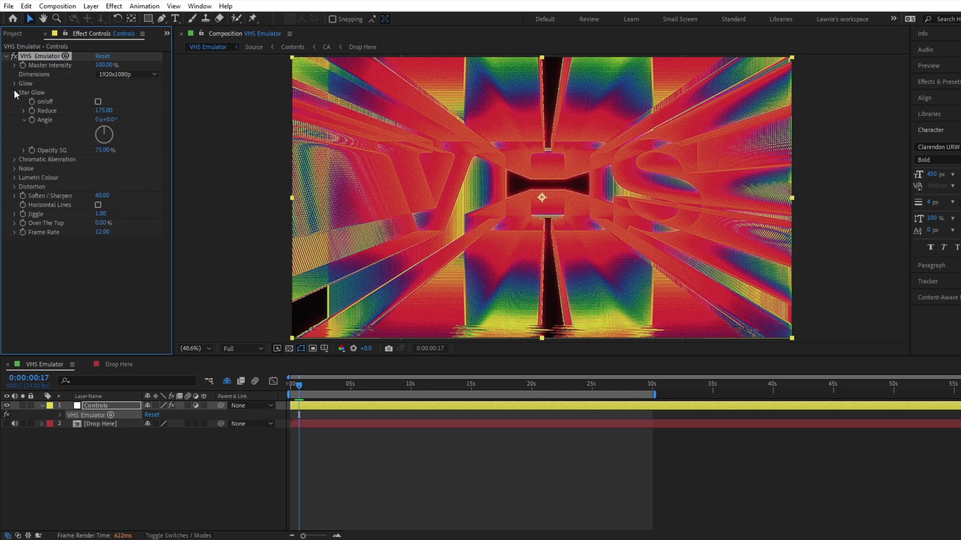
{"action": "left_click", "coordinate": [98, 101]}
{"action": "left_click", "coordinate": [98, 102]}
{"action": "left_click", "coordinate": [14, 92]}
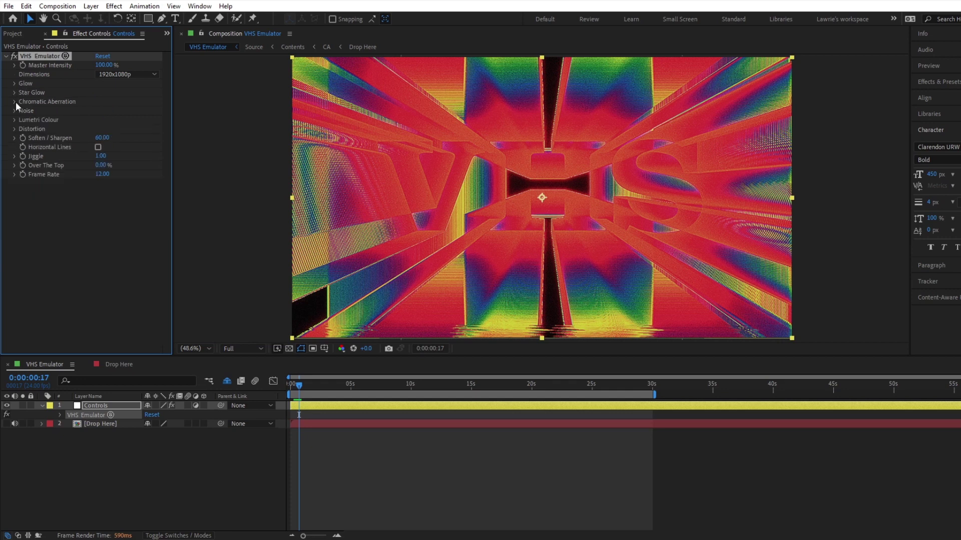
Set Chromatic Aberration Distance to 2.00 and review the Noise, Lumetri Colour and Distortion settings
{"action": "left_click", "coordinate": [15, 101]}
{"action": "left_click_drag", "start_coordinate": [97, 112], "coordinate": [100, 113]}
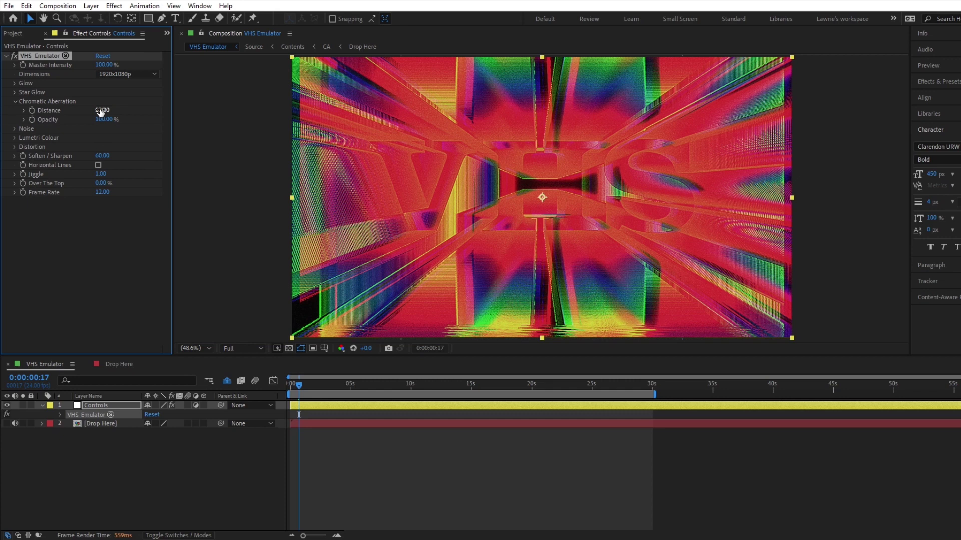
{"action": "left_click_drag", "start_coordinate": [100, 112], "coordinate": [100, 112]}
{"action": "key", "text": "space"}
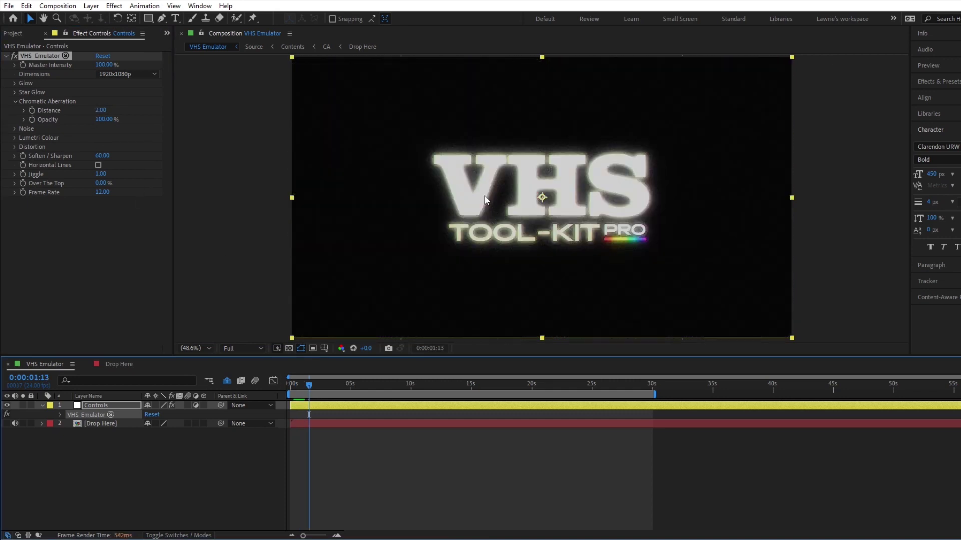
{"action": "left_click", "coordinate": [21, 135]}
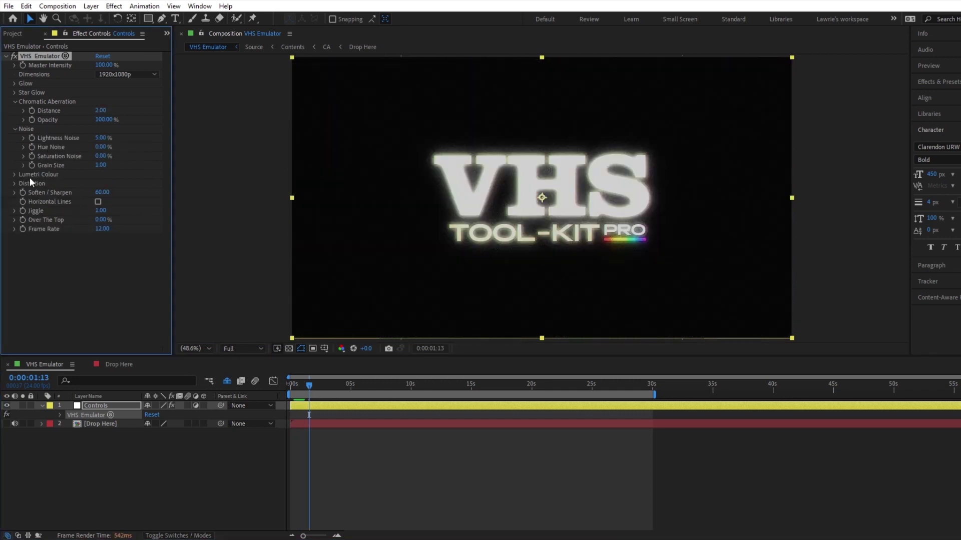
{"action": "left_click", "coordinate": [15, 220]}
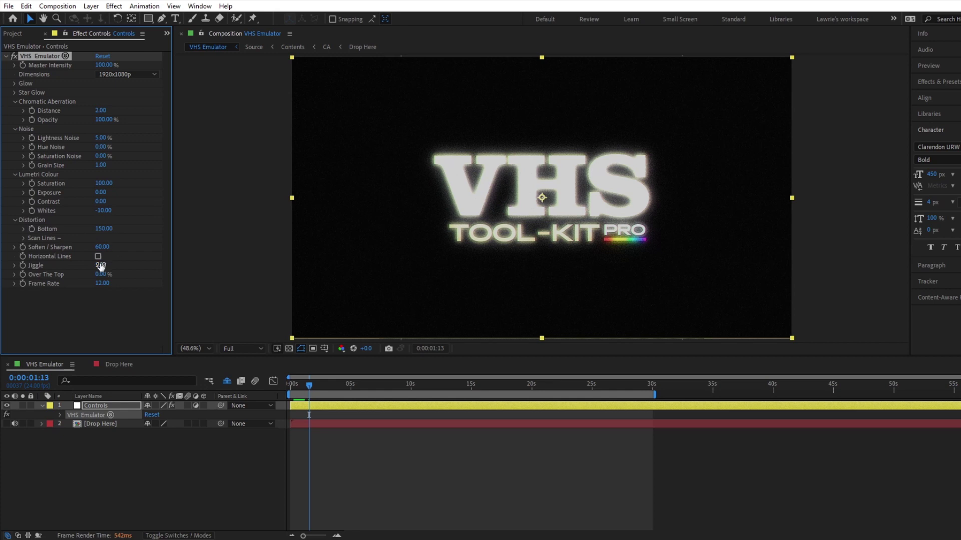
{"action": "left_click", "coordinate": [375, 385]}
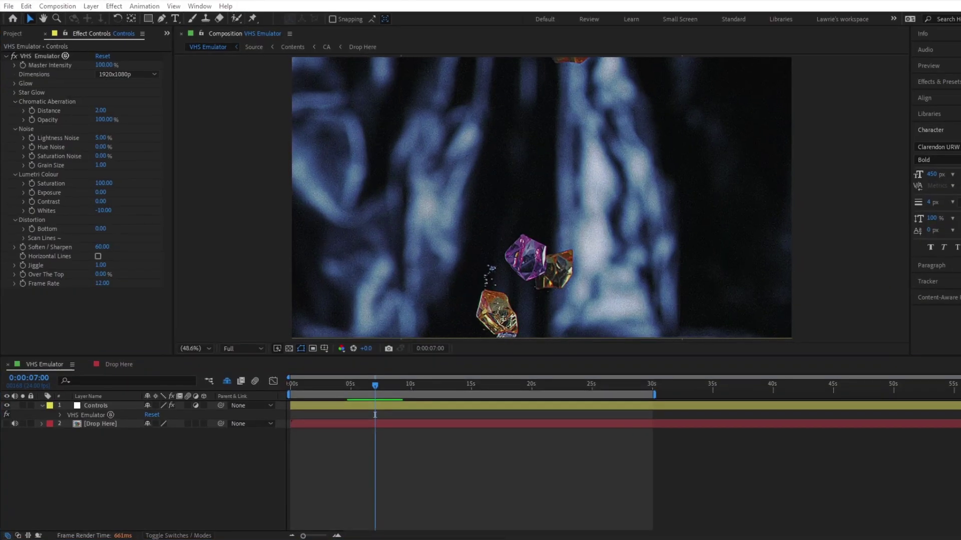
Open the VHS TEXTURES > Textures folder beside the Drop Here comp timeline
{"action": "mouse_move", "coordinate": [422, 538]}
{"action": "left_click", "coordinate": [447, 506]}
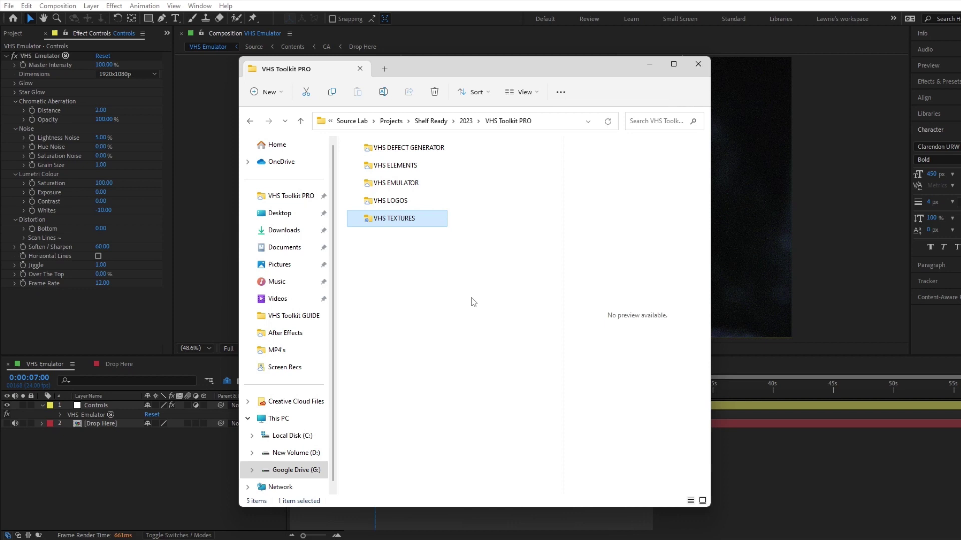
{"action": "left_click_drag", "start_coordinate": [447, 75], "coordinate": [770, 81]}
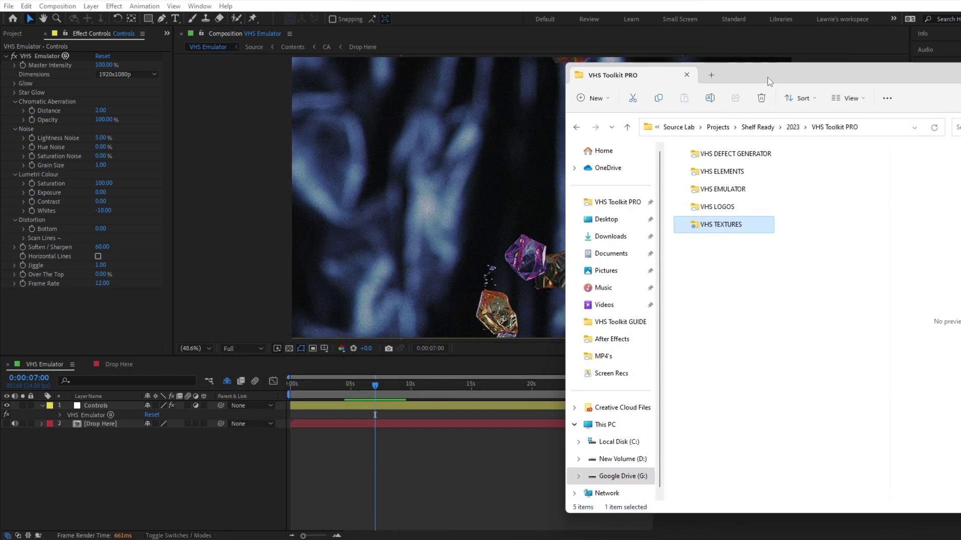
{"action": "double_click", "coordinate": [745, 226]}
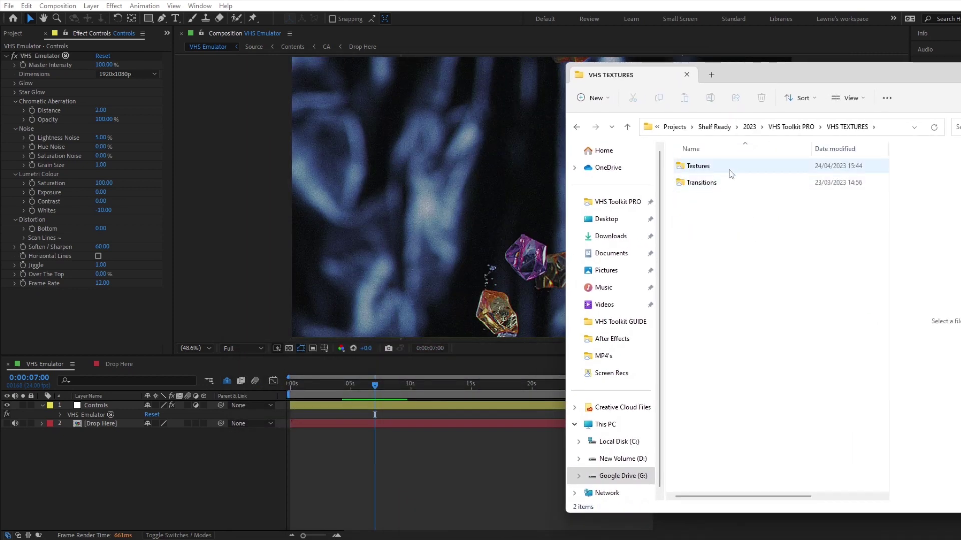
{"action": "double_click", "coordinate": [730, 169]}
{"action": "left_click", "coordinate": [119, 364]}
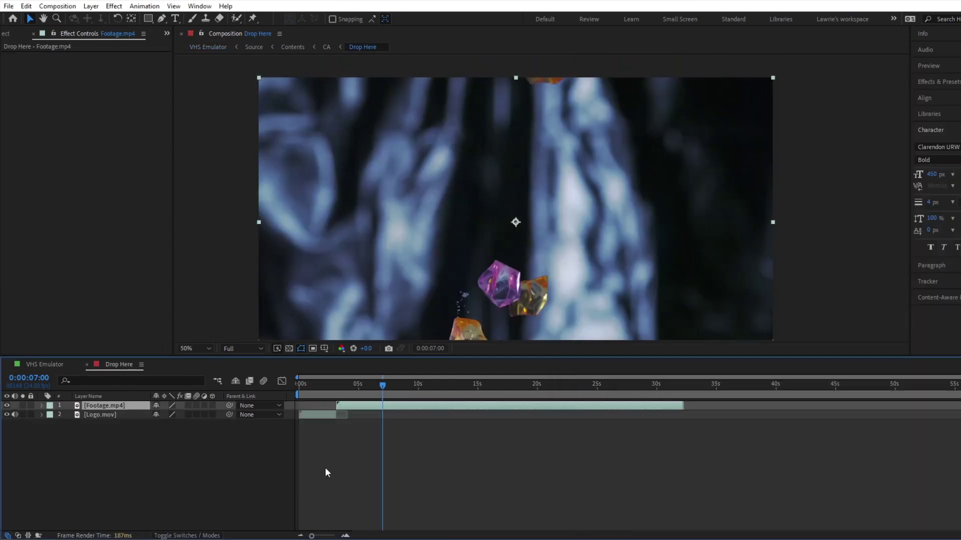
{"action": "left_click", "coordinate": [460, 493]}
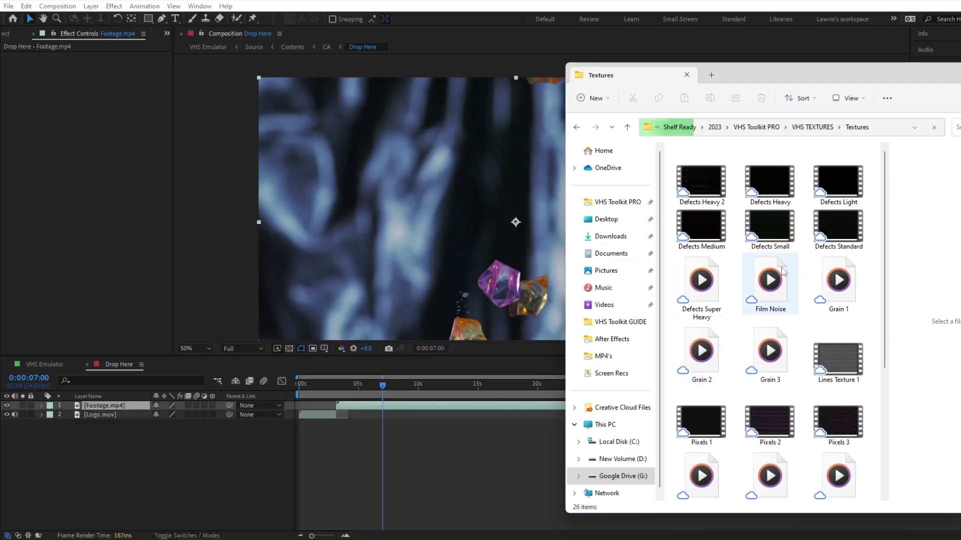
Drag Defects Medium, RGB 4 and Lines Texture 1 into Drop Here as layers
{"action": "left_click", "coordinate": [701, 229]}
{"action": "scroll", "coordinate": [771, 307], "scroll_direction": "down", "scroll_amount": 4}
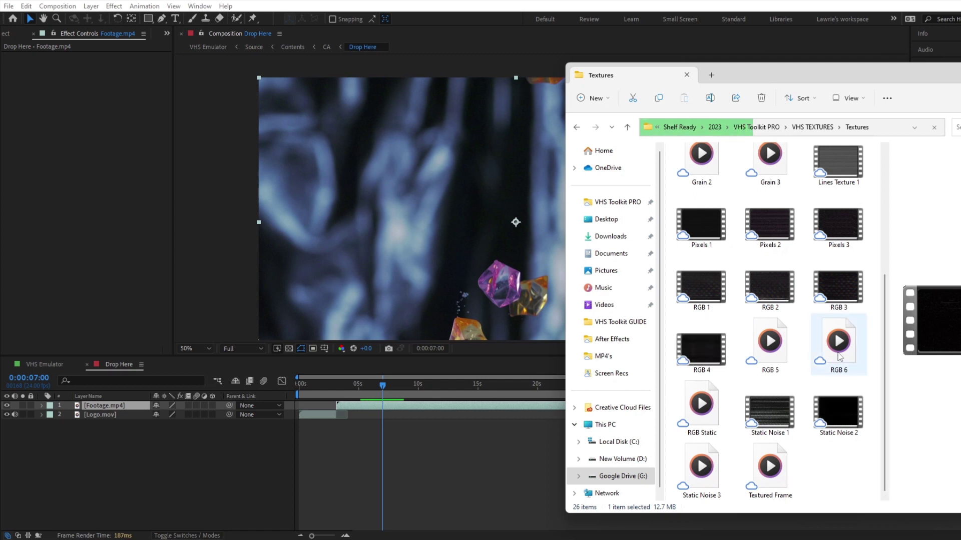
{"action": "left_click", "coordinate": [701, 348], "text": "ctrl"}
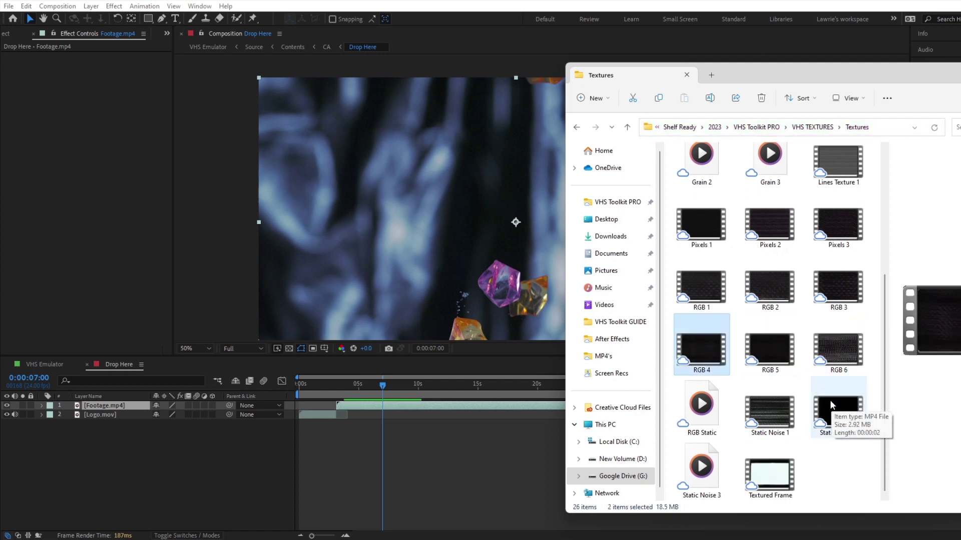
{"action": "scroll", "coordinate": [829, 400], "scroll_direction": "up", "scroll_amount": 3}
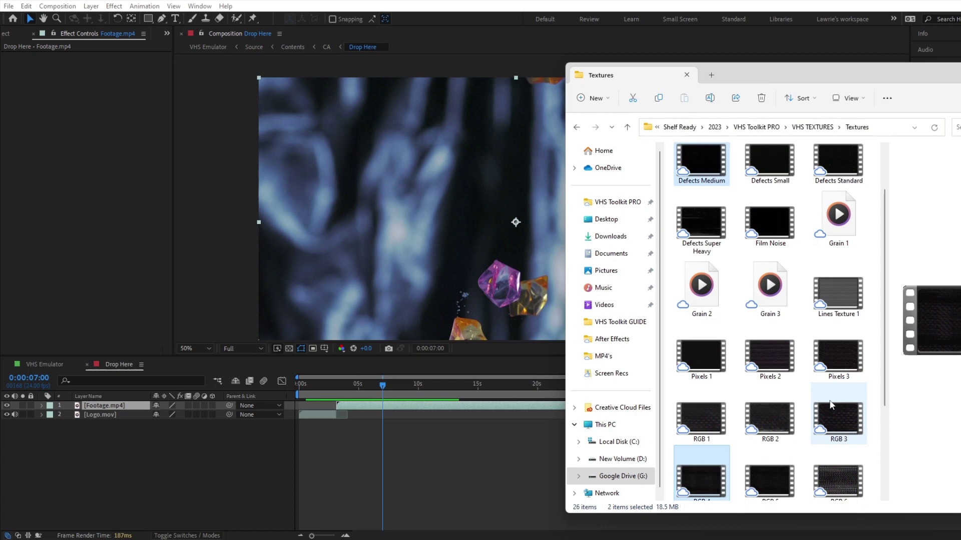
{"action": "left_click", "coordinate": [838, 297], "text": "ctrl"}
{"action": "left_click_drag", "start_coordinate": [838, 296], "coordinate": [390, 471]}
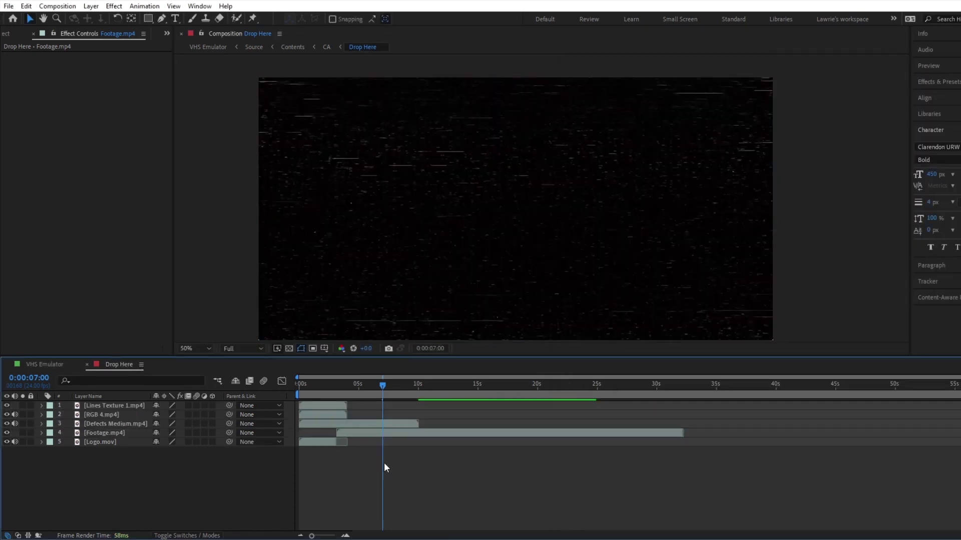
Move Defects Medium to about 16–26 s and Lines Texture 1 to about 5.5–9.5 s
{"action": "left_click_drag", "start_coordinate": [383, 423], "coordinate": [579, 424]}
{"action": "left_click", "coordinate": [341, 414]}
{"action": "left_click", "coordinate": [318, 395]}
{"action": "left_click_drag", "start_coordinate": [317, 399], "coordinate": [384, 406]}
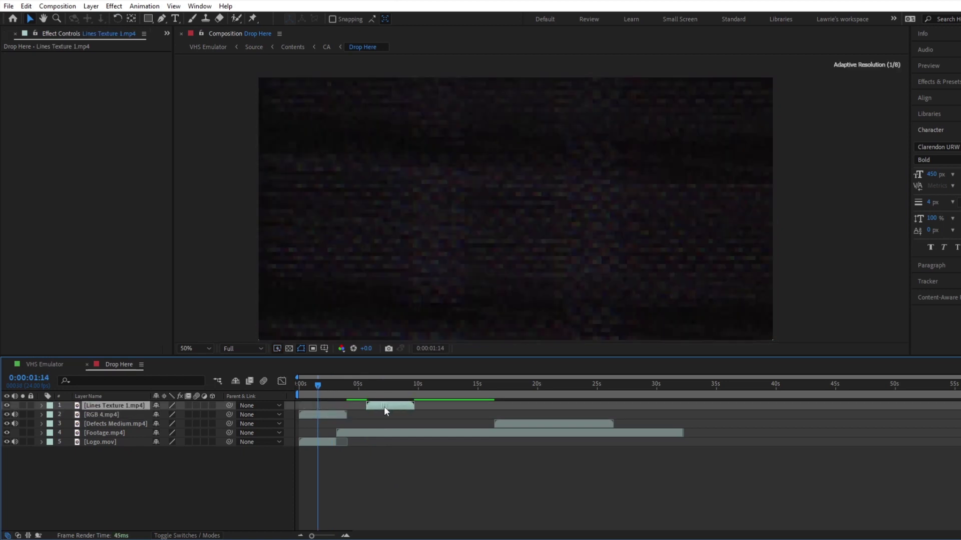
Loop the RGB 4.mp4 footage 10 times, then shift Lines Texture 1 to about 16–20 s
{"action": "left_click", "coordinate": [323, 413]}
{"action": "right_click", "coordinate": [321, 415]}
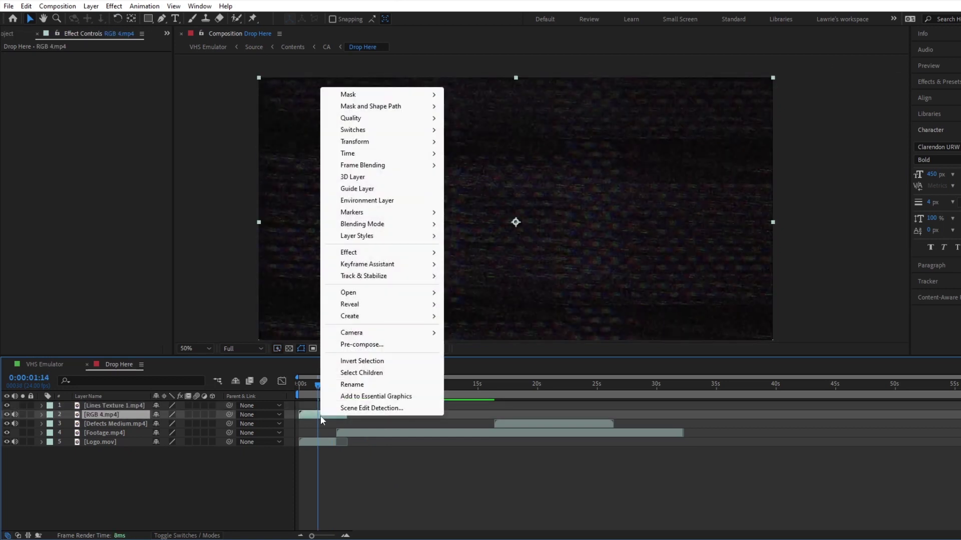
{"action": "mouse_move", "coordinate": [379, 304]}
{"action": "left_click", "coordinate": [464, 316]}
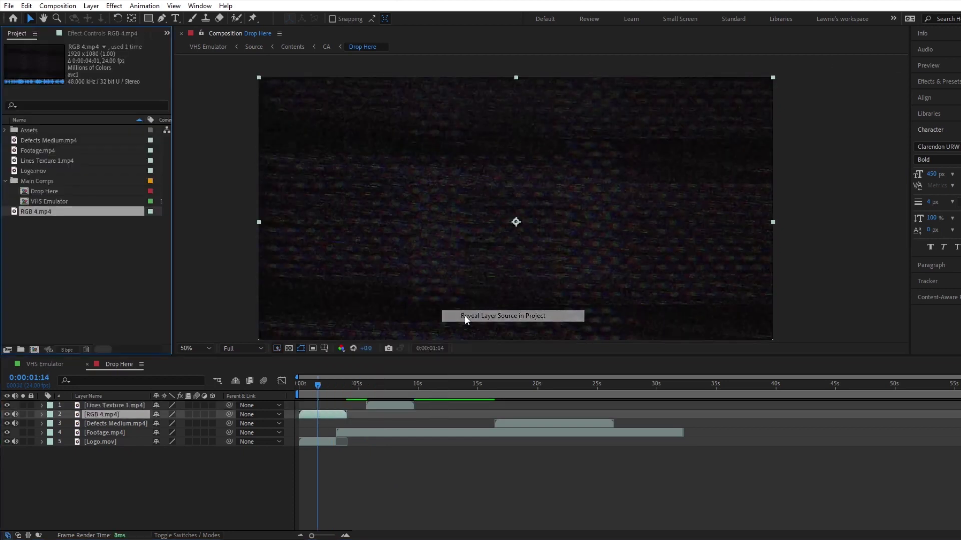
{"action": "left_click", "coordinate": [8, 351]}
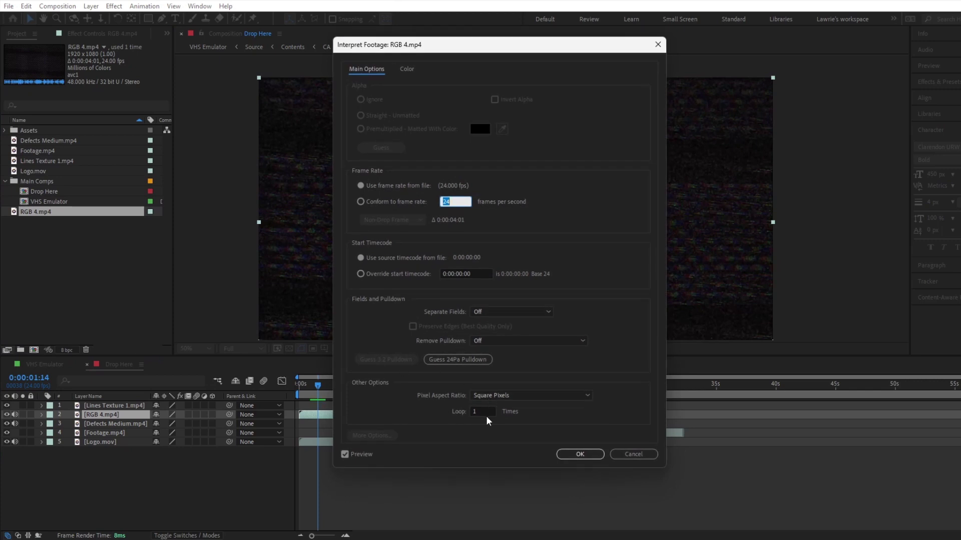
{"action": "left_click", "coordinate": [485, 414]}
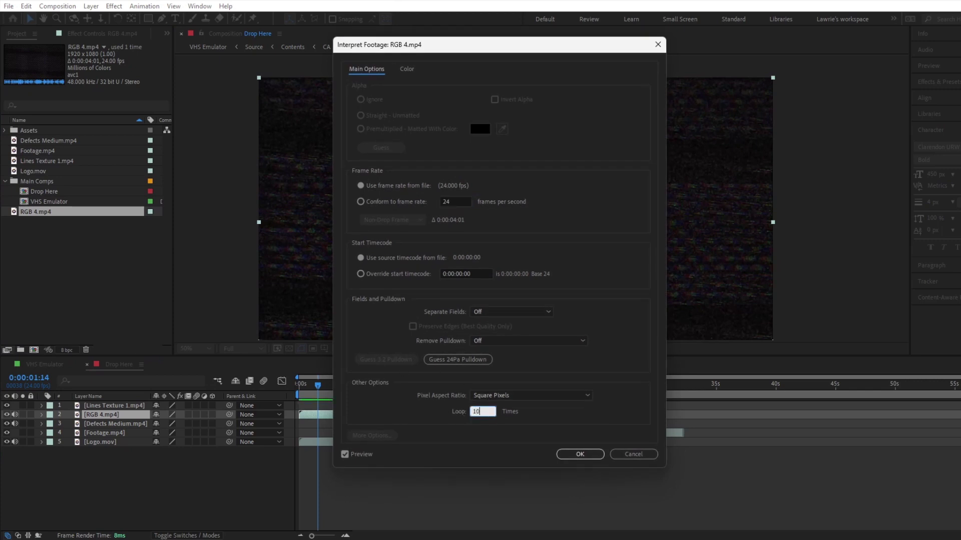
{"action": "left_click", "coordinate": [575, 454]}
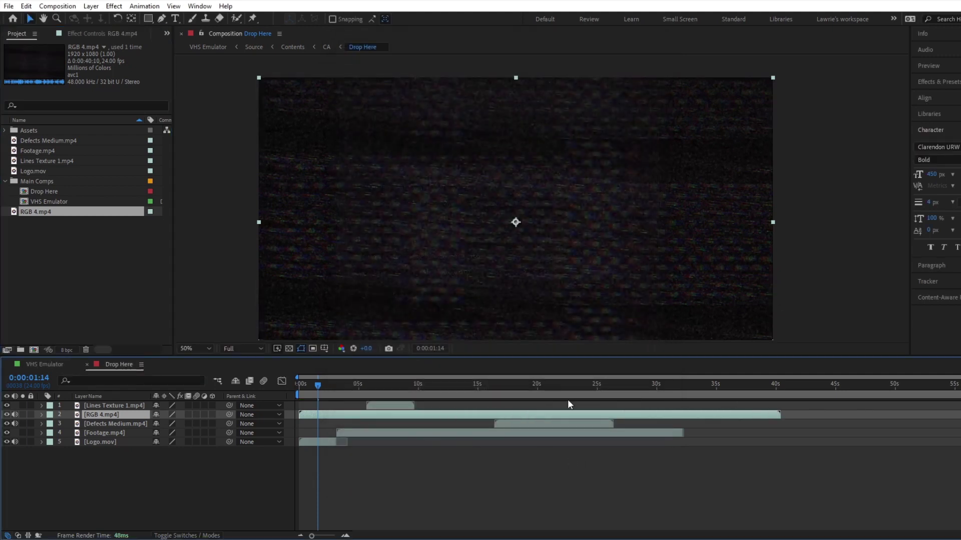
{"action": "left_click_drag", "start_coordinate": [383, 404], "coordinate": [504, 405]}
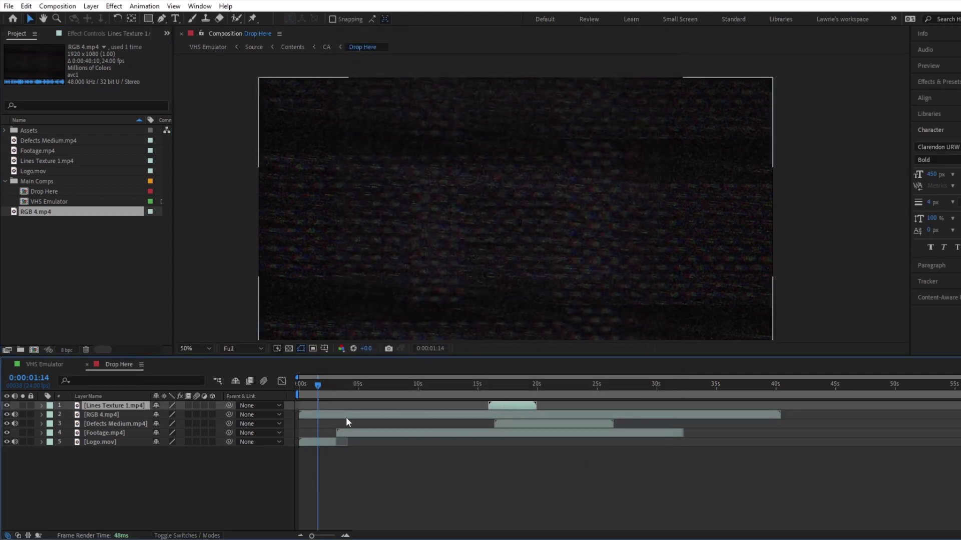
Set RGB 4's blend mode to Screen after trying Color Dodge
{"action": "left_click", "coordinate": [186, 535]}
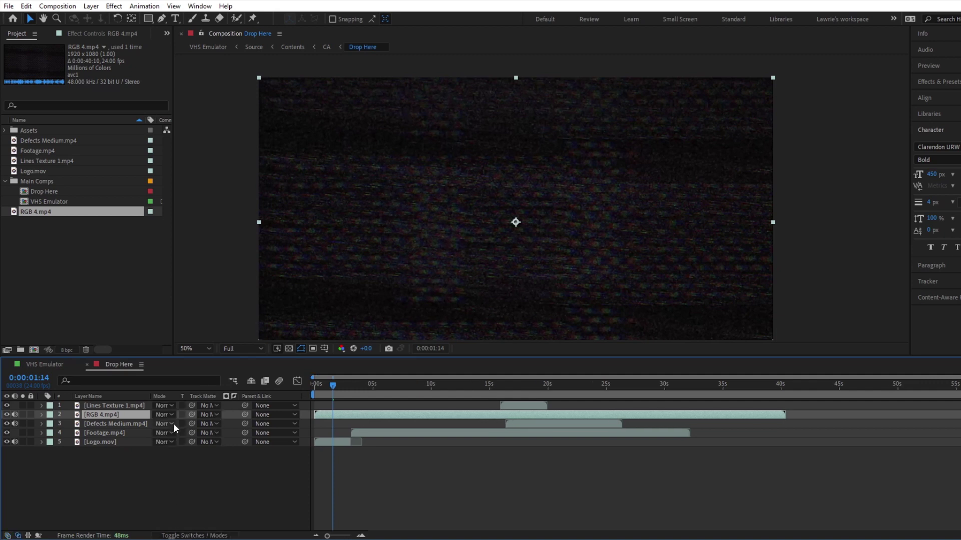
{"action": "left_click", "coordinate": [168, 415]}
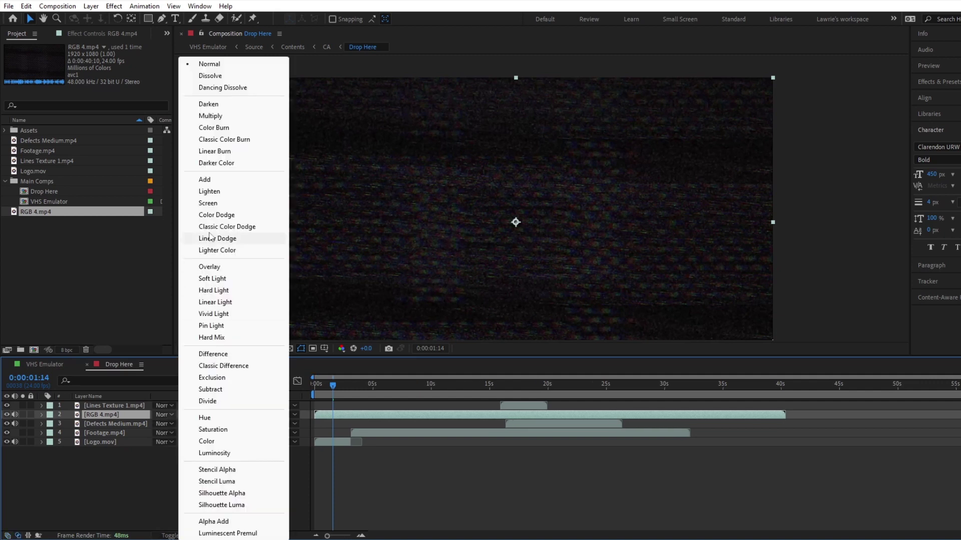
{"action": "left_click", "coordinate": [215, 215]}
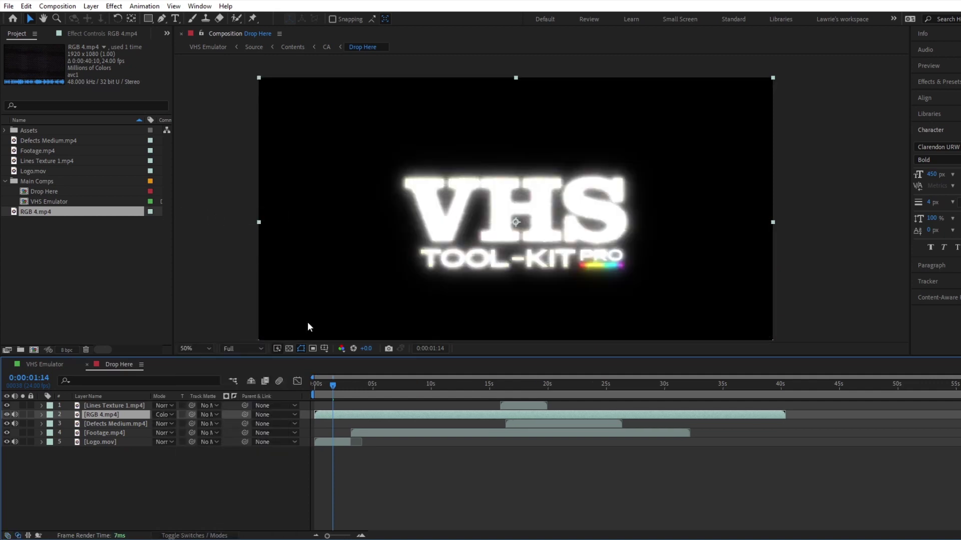
{"action": "left_click", "coordinate": [165, 415]}
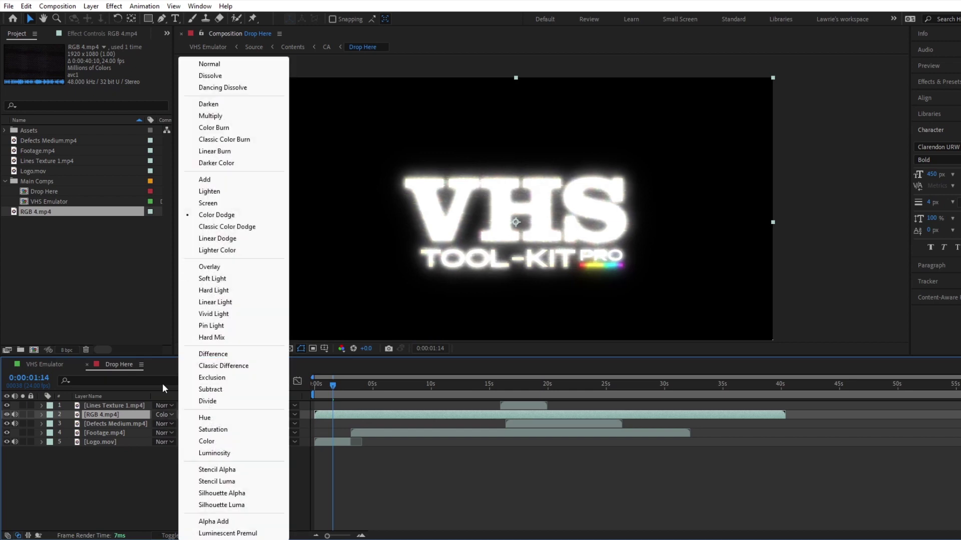
{"action": "left_click", "coordinate": [209, 204]}
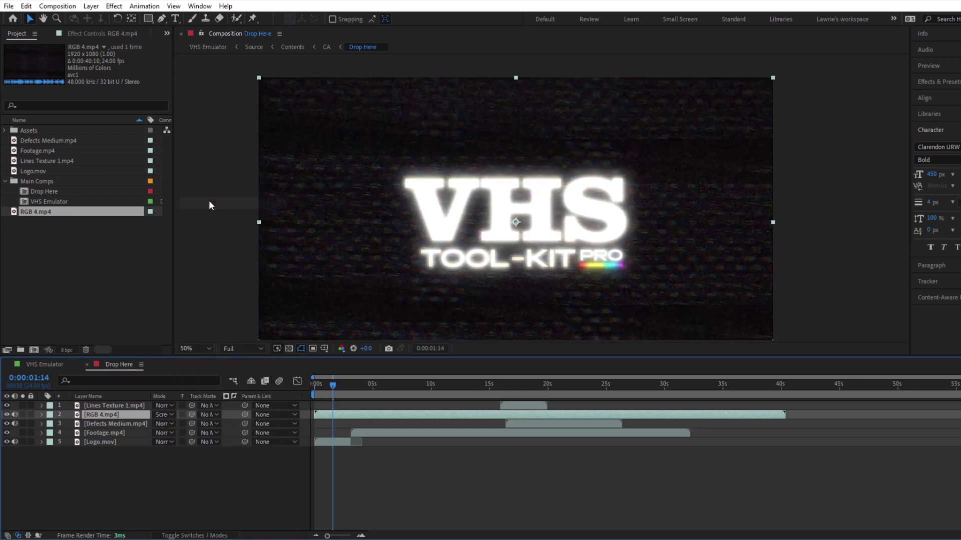
Move Defects Medium to the comp start, conform it to 24 fps, and blend it with Color Dodge
{"action": "left_click", "coordinate": [324, 387]}
{"action": "left_click_drag", "start_coordinate": [520, 423], "coordinate": [331, 426]}
{"action": "right_click", "coordinate": [38, 141]}
{"action": "left_click", "coordinate": [171, 348]}
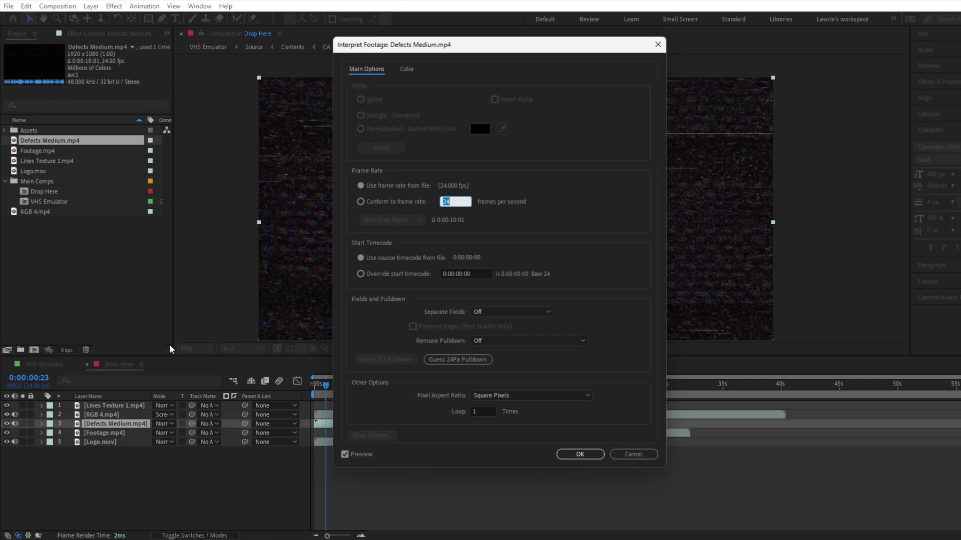
{"action": "type", "text": "2.4"}
{"action": "key", "text": "Return"}
{"action": "left_click", "coordinate": [165, 423]}
{"action": "left_click", "coordinate": [210, 223]}
Start Lines Texture around 2.5 s, trying Lighten before returning it to Normal blending
{"action": "left_click", "coordinate": [323, 385]}
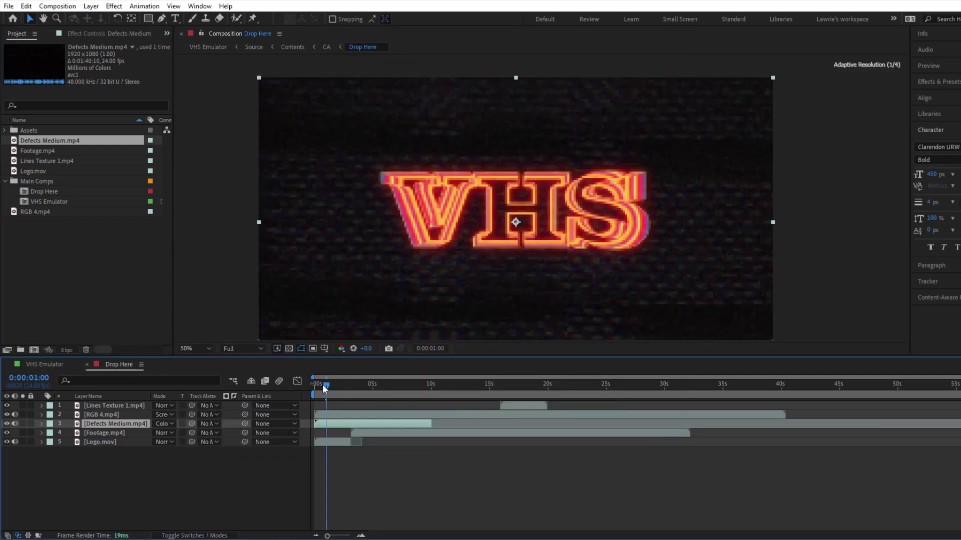
{"action": "left_click_drag", "start_coordinate": [514, 405], "coordinate": [356, 411]}
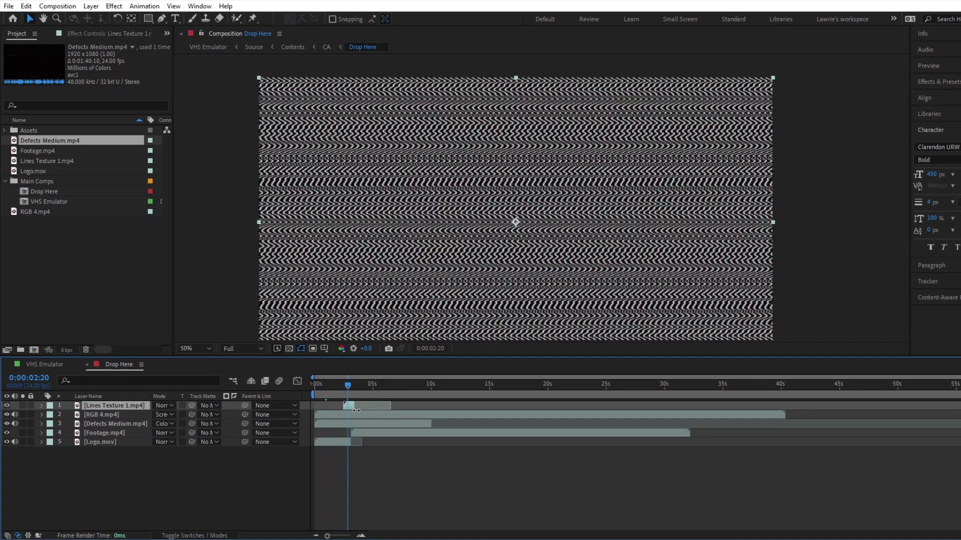
{"action": "left_click", "coordinate": [164, 405]}
{"action": "left_click", "coordinate": [209, 191]}
{"action": "left_click", "coordinate": [161, 406]}
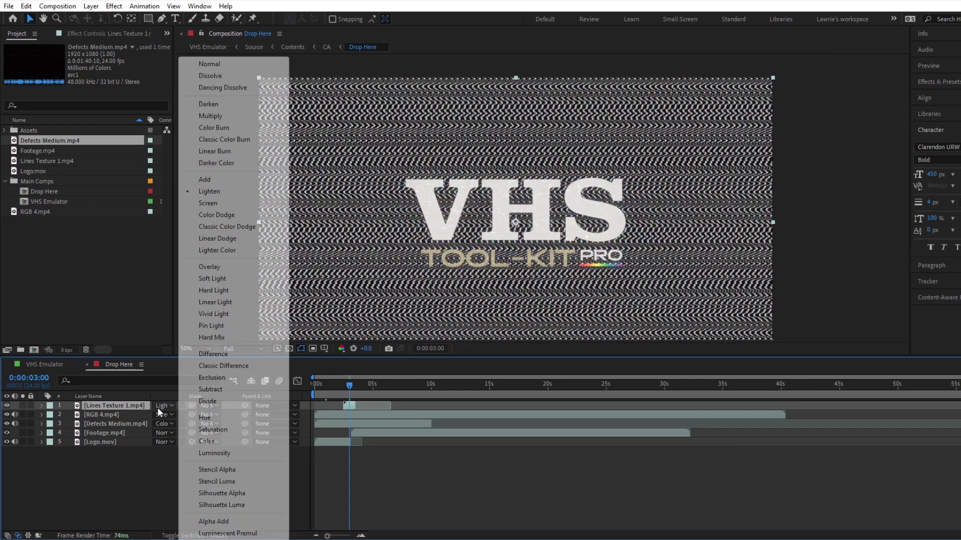
{"action": "left_click", "coordinate": [210, 64]}
{"action": "left_click_drag", "start_coordinate": [347, 385], "coordinate": [331, 386]}
{"action": "left_click", "coordinate": [336, 442]}
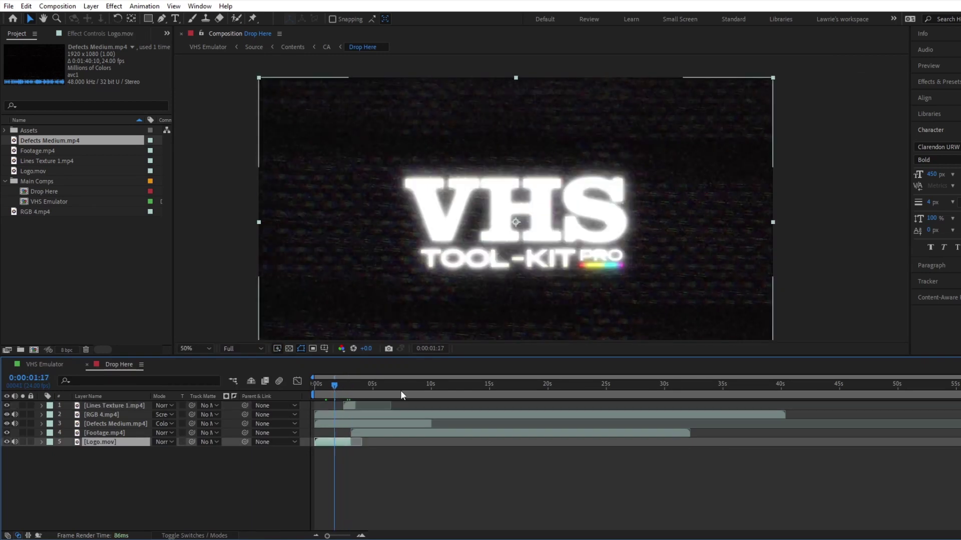
Apply Displacement Map to Logo.mov with Defects Medium as the map layer and preview around 4 s
{"action": "left_click", "coordinate": [926, 82]}
{"action": "left_click", "coordinate": [926, 95]}
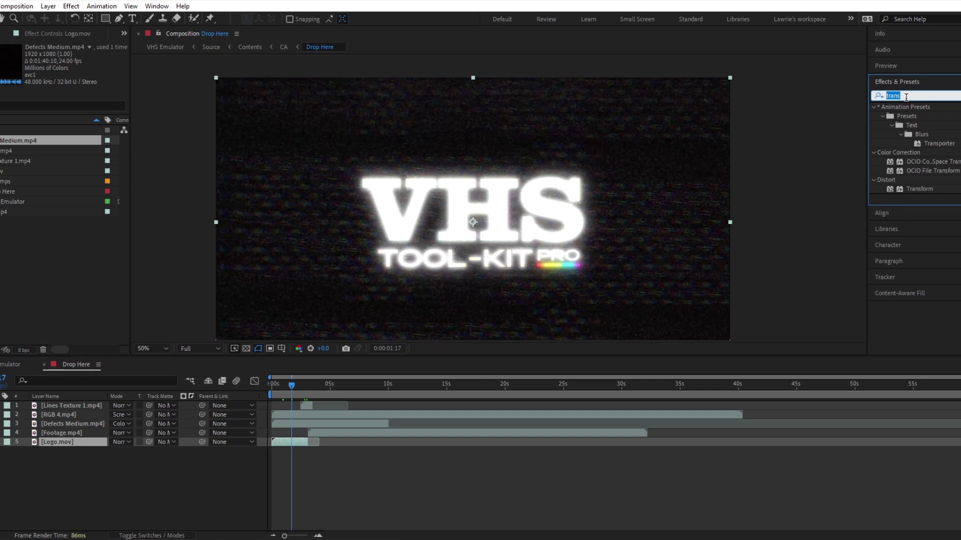
{"action": "type", "text": "displa"}
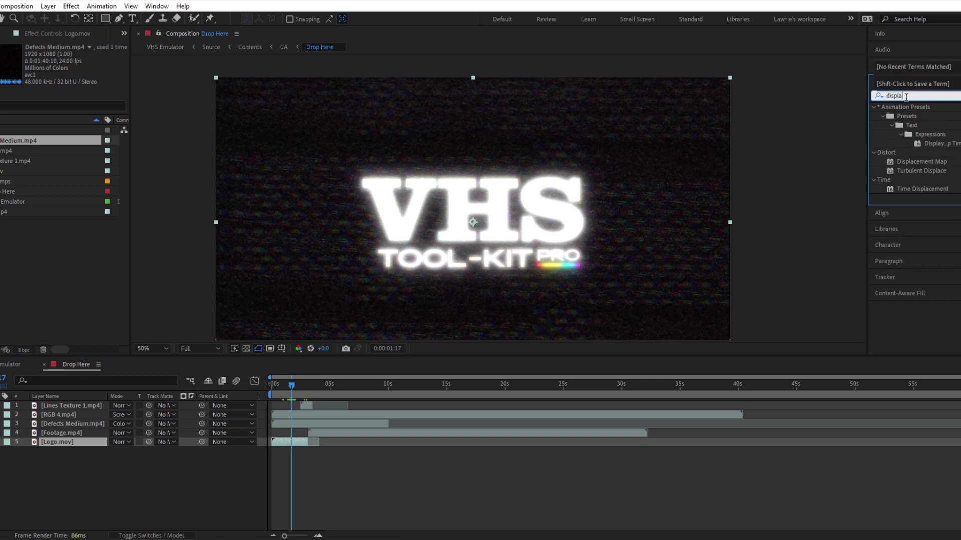
{"action": "double_click", "coordinate": [922, 162]}
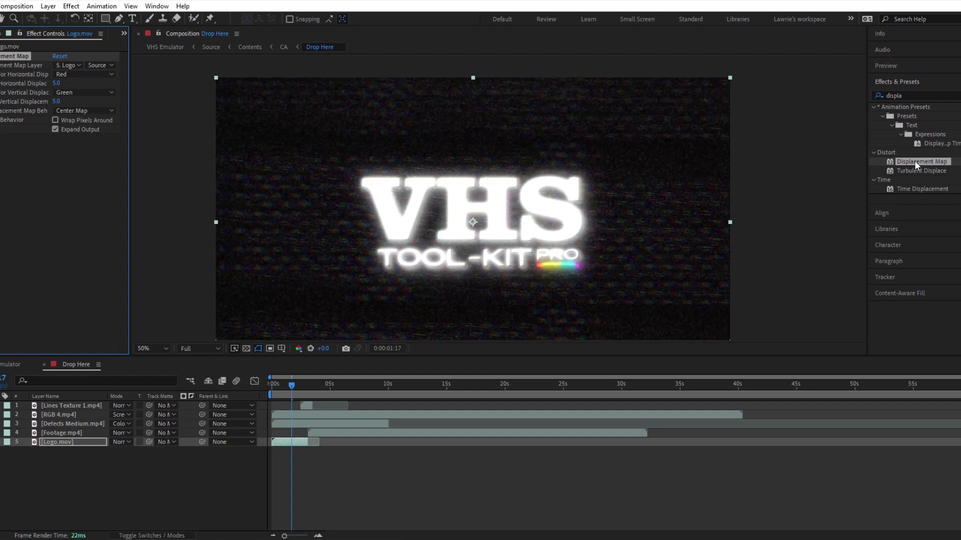
{"action": "left_click", "coordinate": [120, 66]}
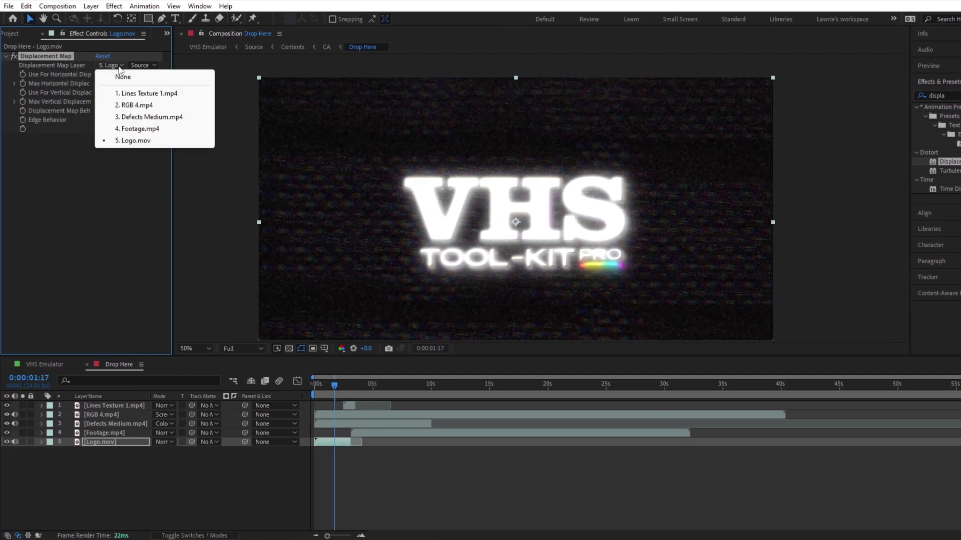
{"action": "left_click", "coordinate": [140, 118]}
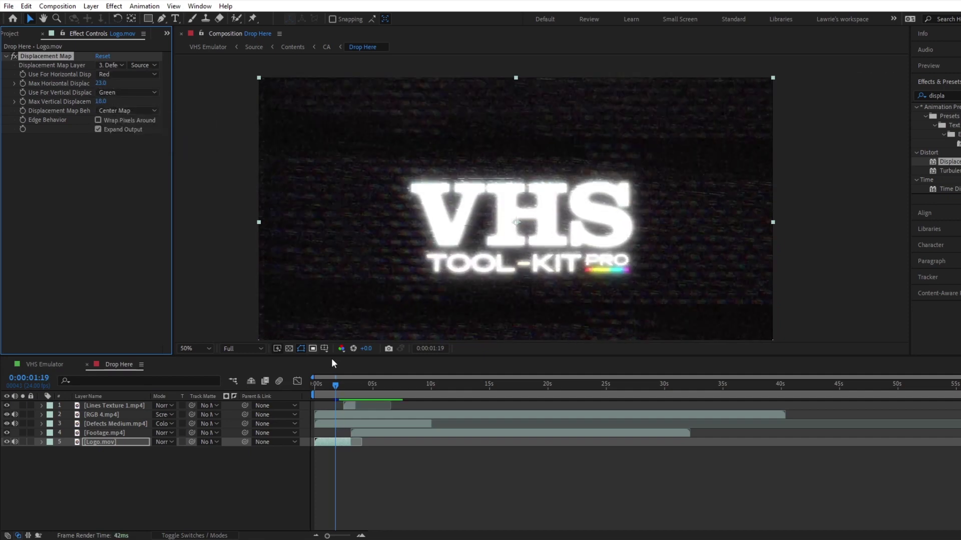
{"action": "mouse_move", "coordinate": [337, 385]}
{"action": "left_mouse_down"}
{"action": "mouse_move", "coordinate": [376, 383]}
{"action": "mouse_move", "coordinate": [349, 384]}
{"action": "left_mouse_up"}
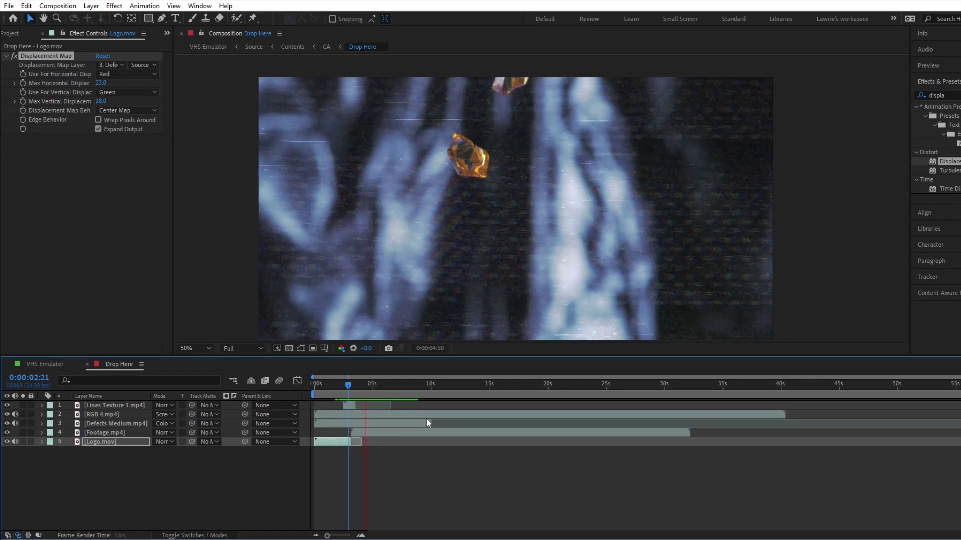
Return to the VHS Emulator comp and scrub back to preview the displaced logo
{"action": "left_click", "coordinate": [61, 365]}
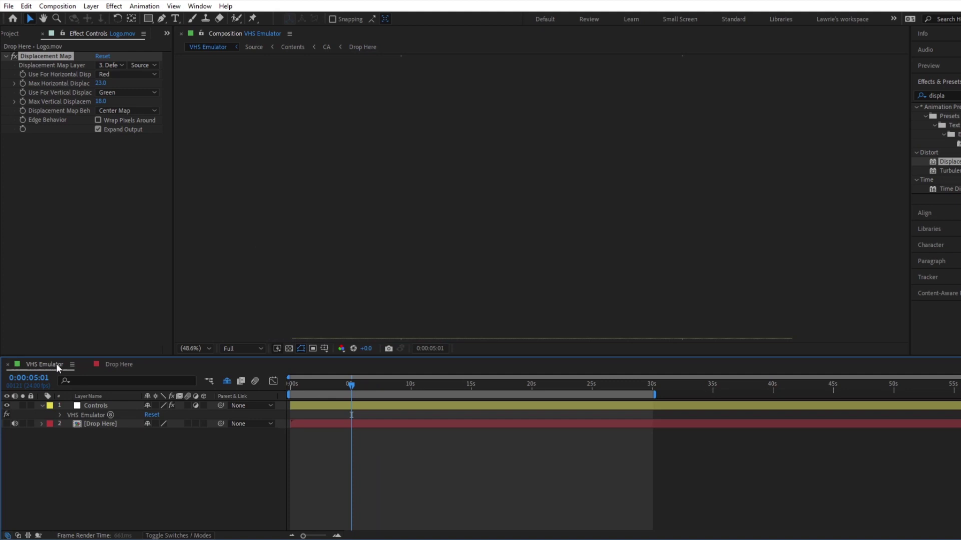
{"action": "left_click_drag", "start_coordinate": [351, 389], "coordinate": [304, 387]}
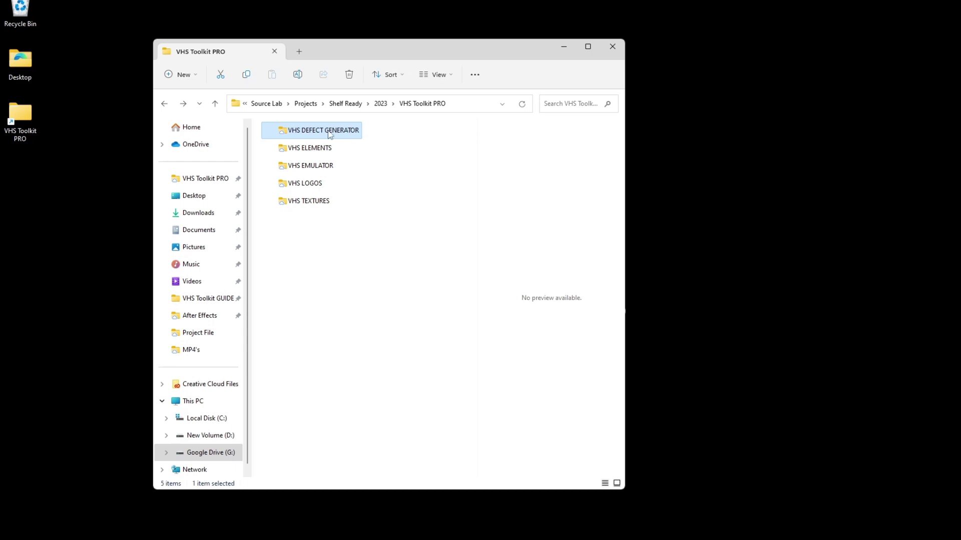
Open Defect Generator.aep from VHS DEFECT GENERATOR > Project File
{"action": "double_click", "coordinate": [330, 134]}
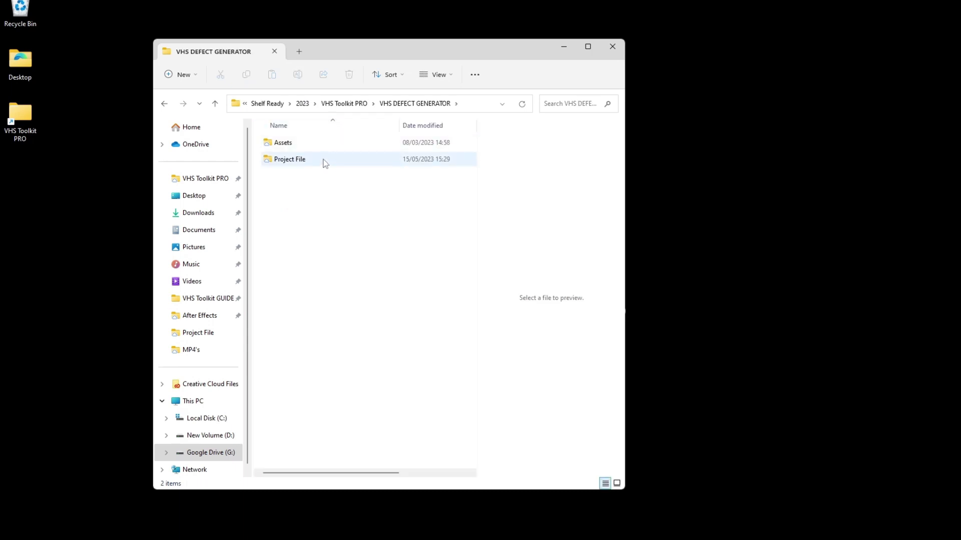
{"action": "double_click", "coordinate": [324, 160]}
{"action": "left_click", "coordinate": [319, 145]}
{"action": "double_click", "coordinate": [318, 145]}
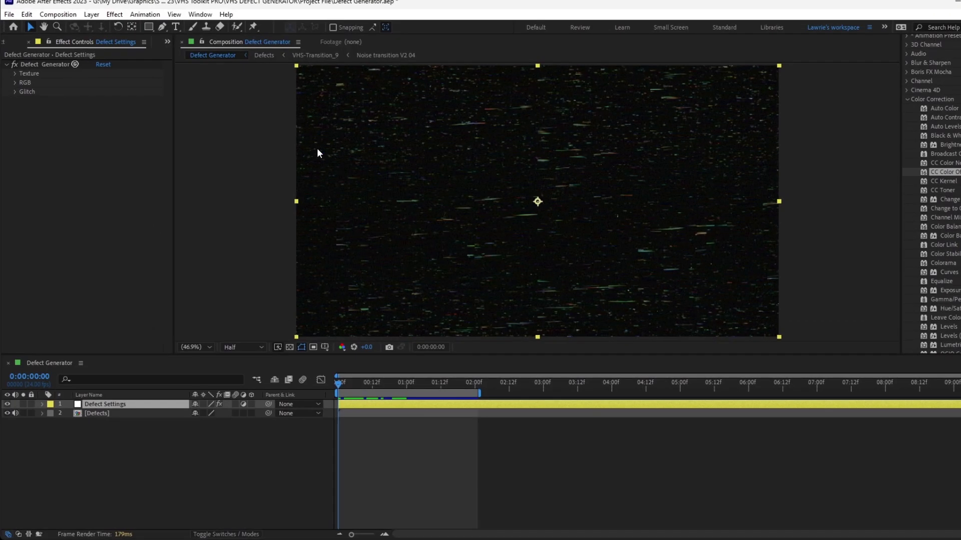
Test the Texture and RGB settings, leaving Random Seed at 0 and hiding the texture defects
{"action": "left_click", "coordinate": [15, 73]}
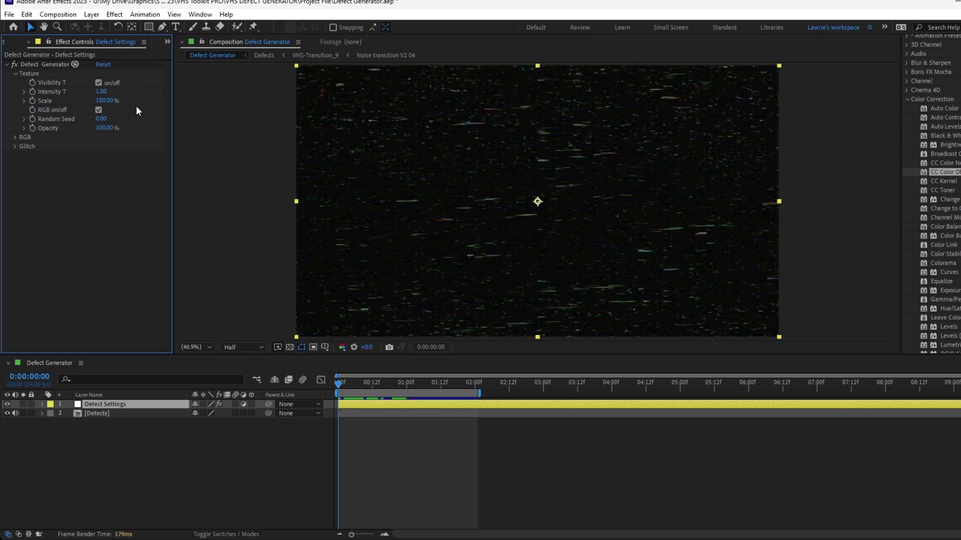
{"action": "left_click", "coordinate": [99, 111]}
{"action": "left_click", "coordinate": [98, 110]}
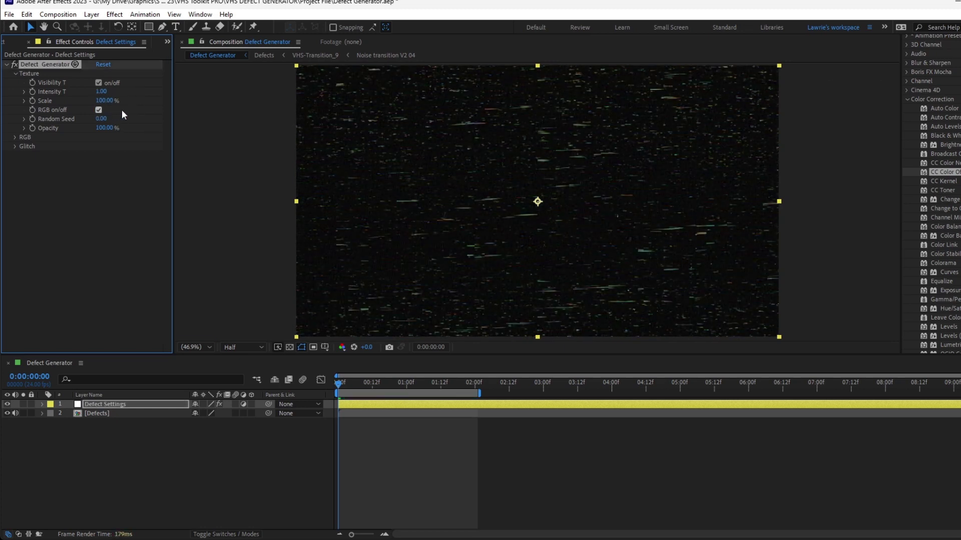
{"action": "left_click_drag", "start_coordinate": [102, 119], "coordinate": [108, 128]}
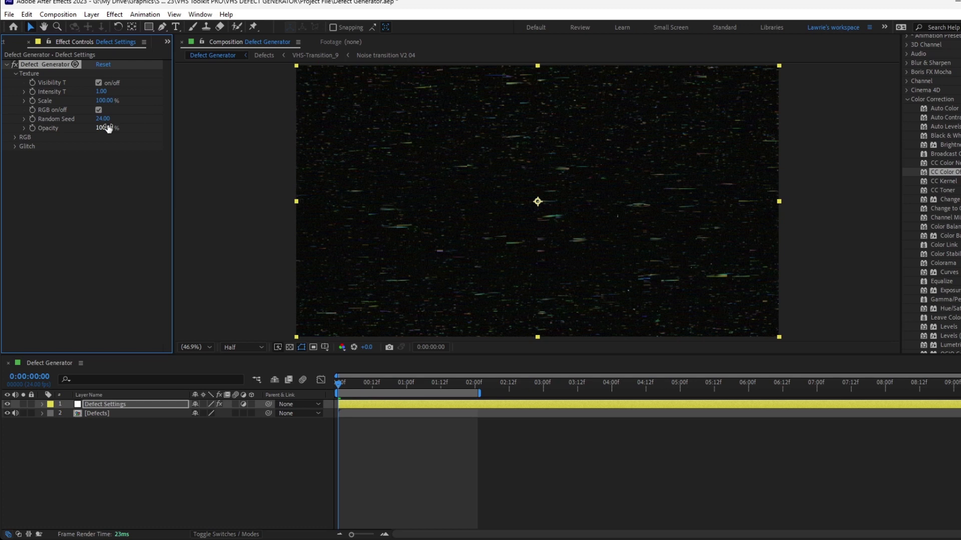
{"action": "key", "text": "ctrl+z"}
{"action": "left_click", "coordinate": [15, 137]}
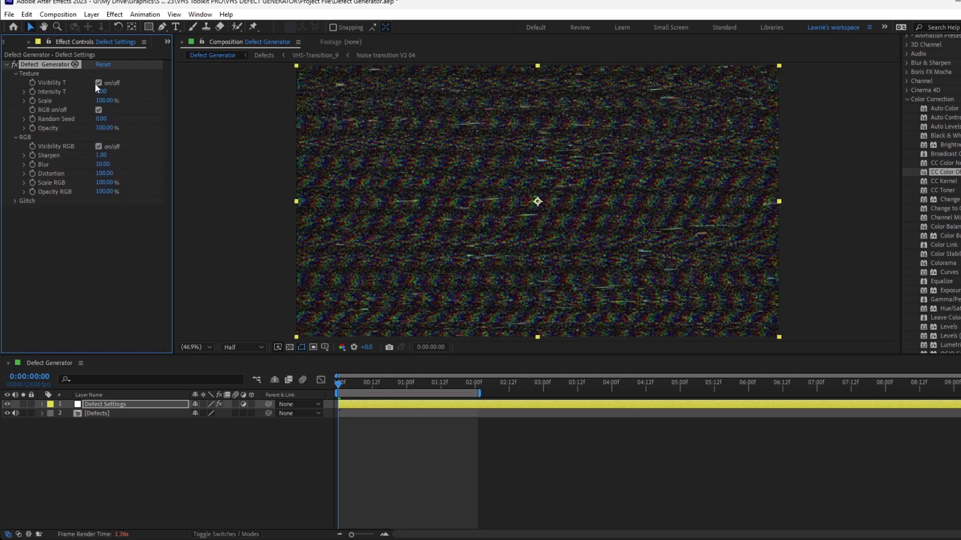
{"action": "left_click", "coordinate": [99, 83]}
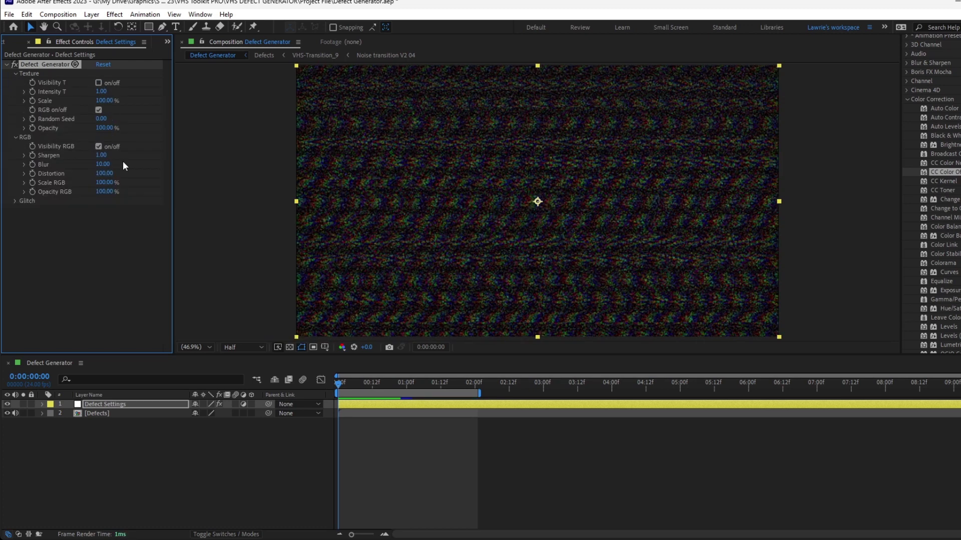
{"action": "left_click_drag", "start_coordinate": [105, 182], "coordinate": [98, 188]}
{"action": "left_click", "coordinate": [98, 146]}
Turn on the Glitch lines and set Glitch Position to 0
{"action": "left_click", "coordinate": [16, 137]}
{"action": "left_click", "coordinate": [15, 146]}
{"action": "left_click", "coordinate": [98, 156]}
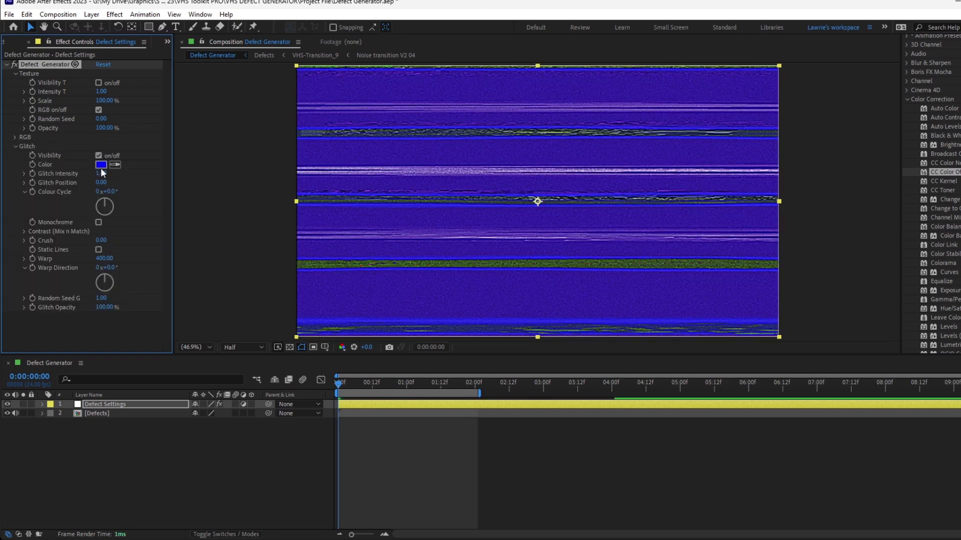
{"action": "left_click", "coordinate": [110, 182]}
{"action": "type", "text": "0"}
{"action": "key", "text": "Return"}
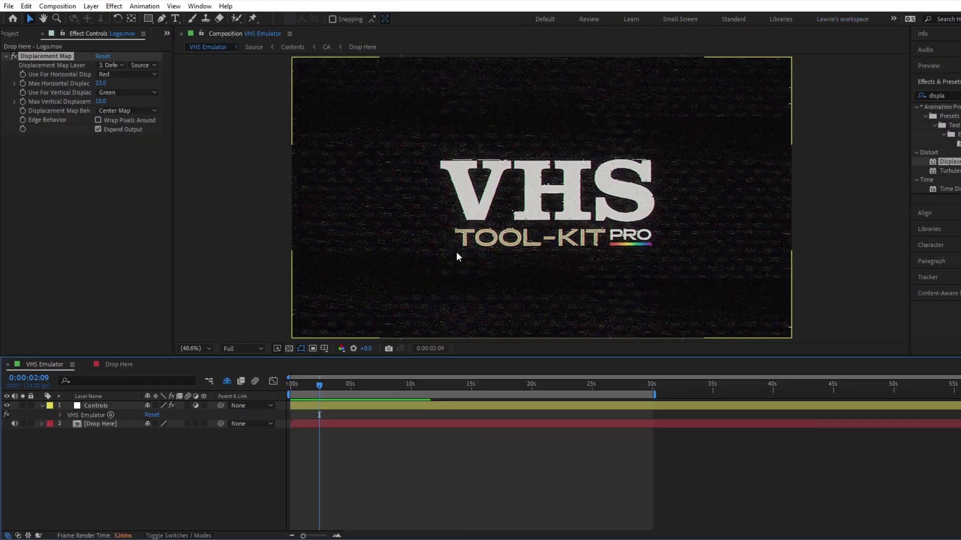
{"action": "left_click", "coordinate": [420, 495]}
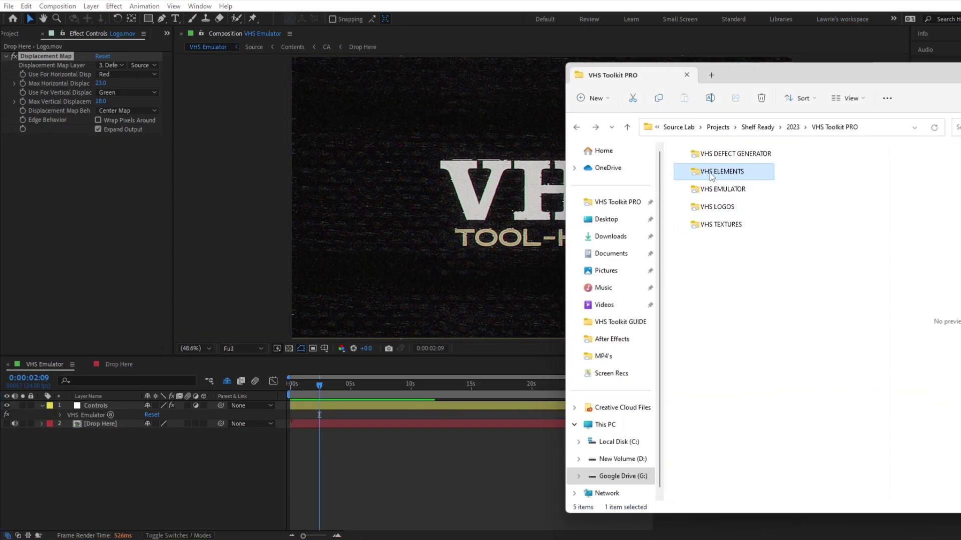
Add 4X3 Frame Rounded.png and REC overlay.mov from VHS ELEMENTS > 01.Drag & Drop into Drop Here
{"action": "double_click", "coordinate": [730, 178]}
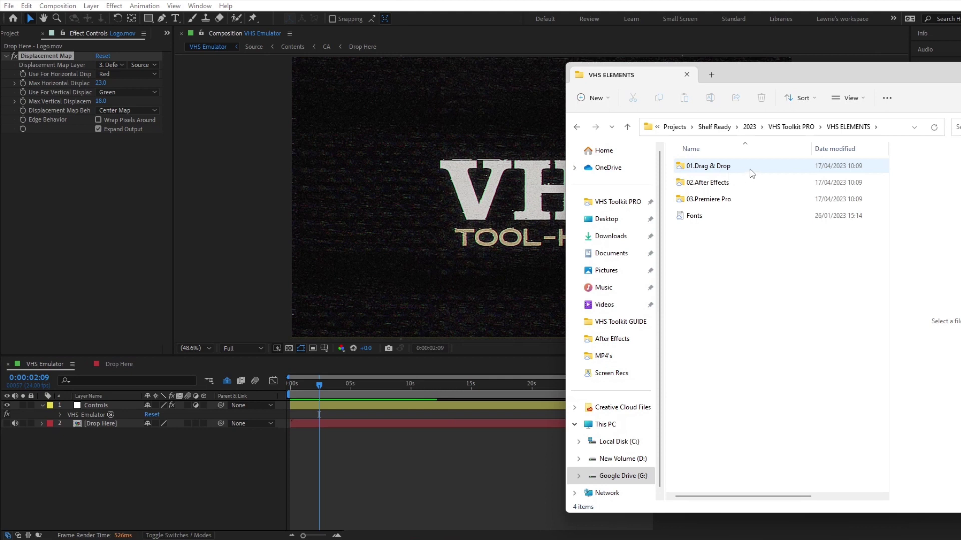
{"action": "double_click", "coordinate": [725, 166]}
{"action": "left_click", "coordinate": [701, 175]}
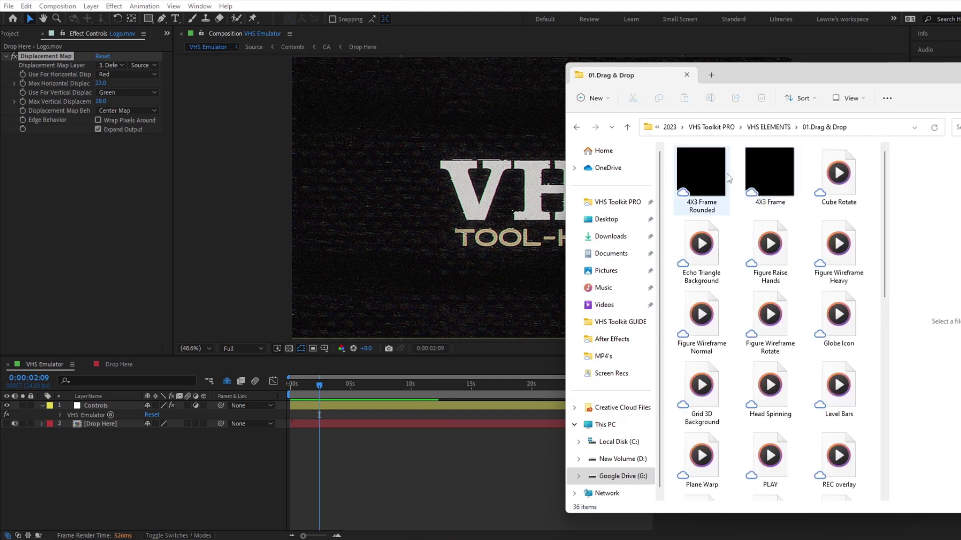
{"action": "left_click", "coordinate": [119, 365]}
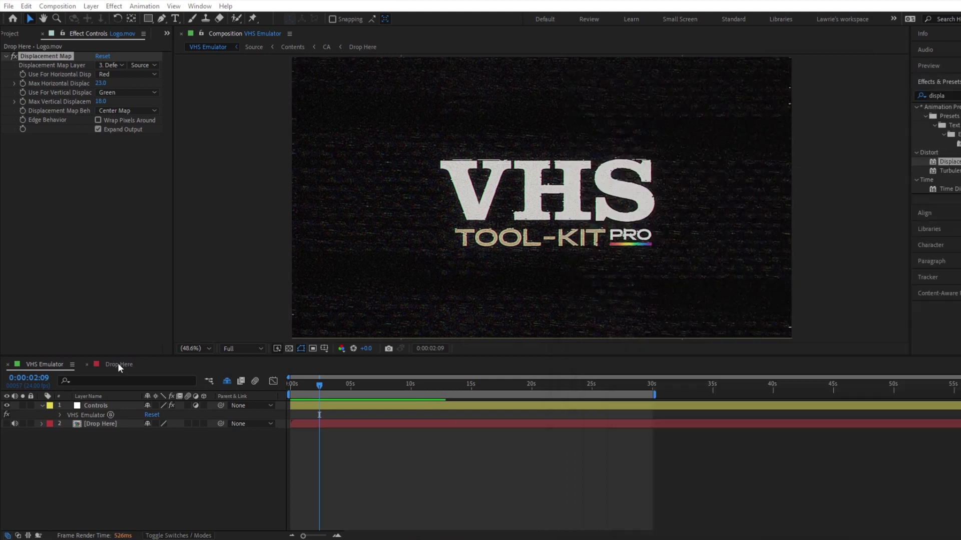
{"action": "key", "text": "alt+Tab"}
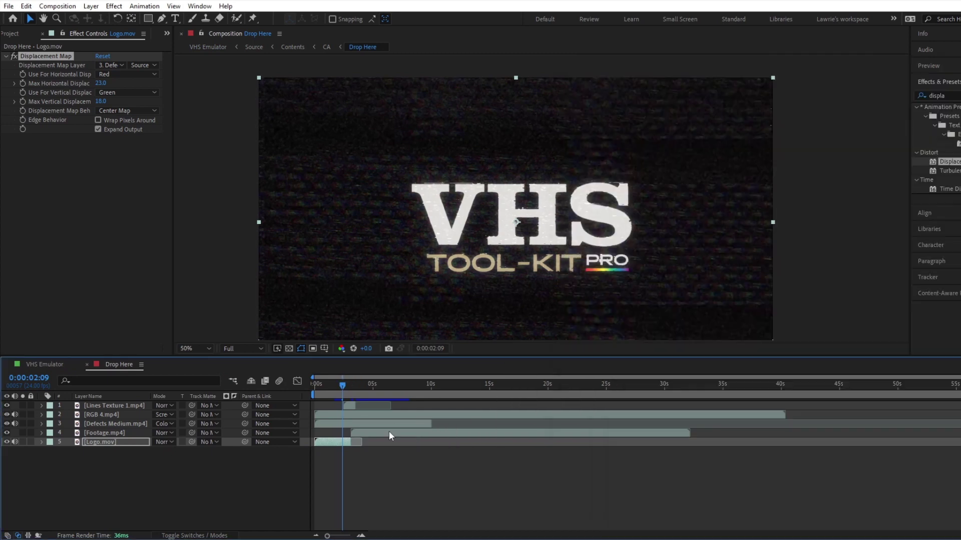
{"action": "left_click_drag", "start_coordinate": [389, 431], "coordinate": [396, 403]}
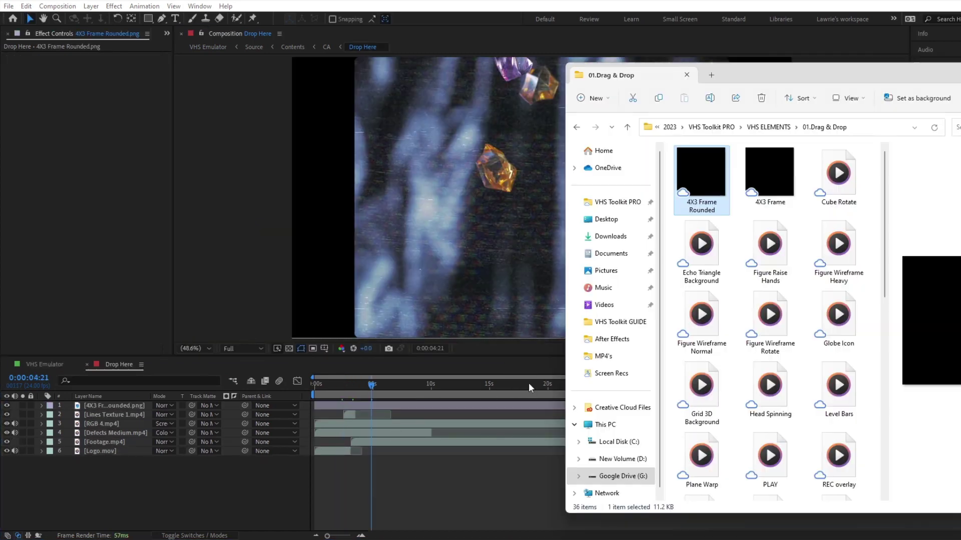
{"action": "scroll", "coordinate": [827, 400], "scroll_direction": "down", "scroll_amount": 10}
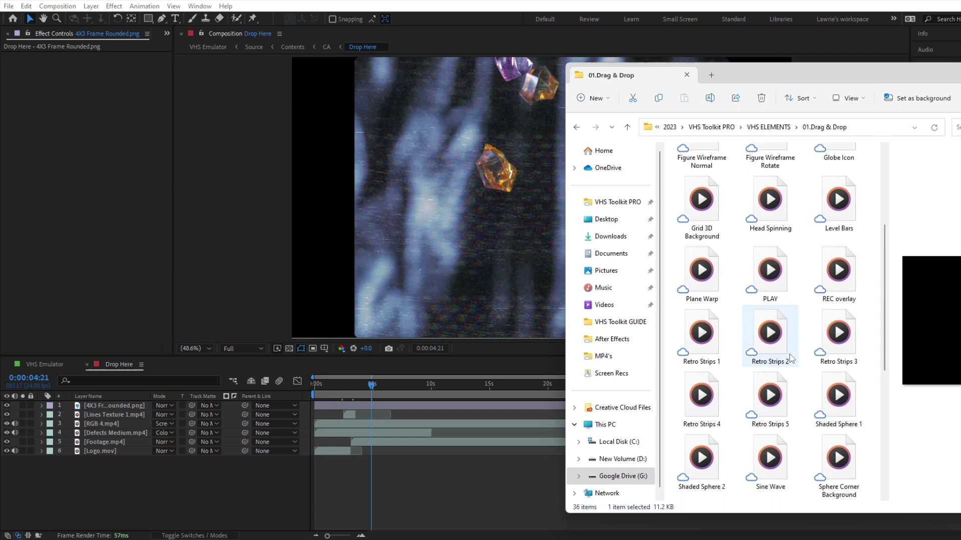
{"action": "scroll", "coordinate": [828, 401], "scroll_direction": "up", "scroll_amount": 10}
{"action": "left_click_drag", "start_coordinate": [833, 181], "coordinate": [411, 485]}
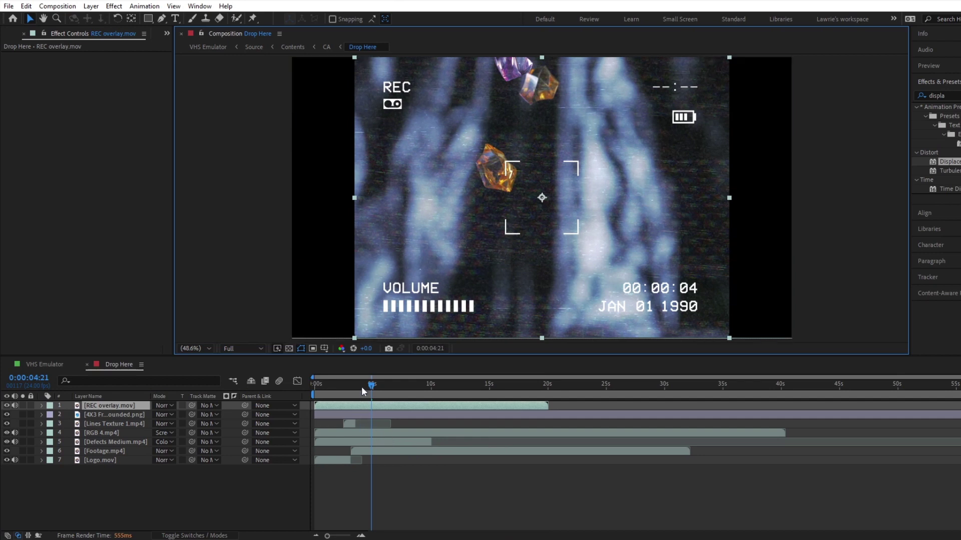
{"action": "left_click_drag", "start_coordinate": [360, 385], "coordinate": [345, 383]}
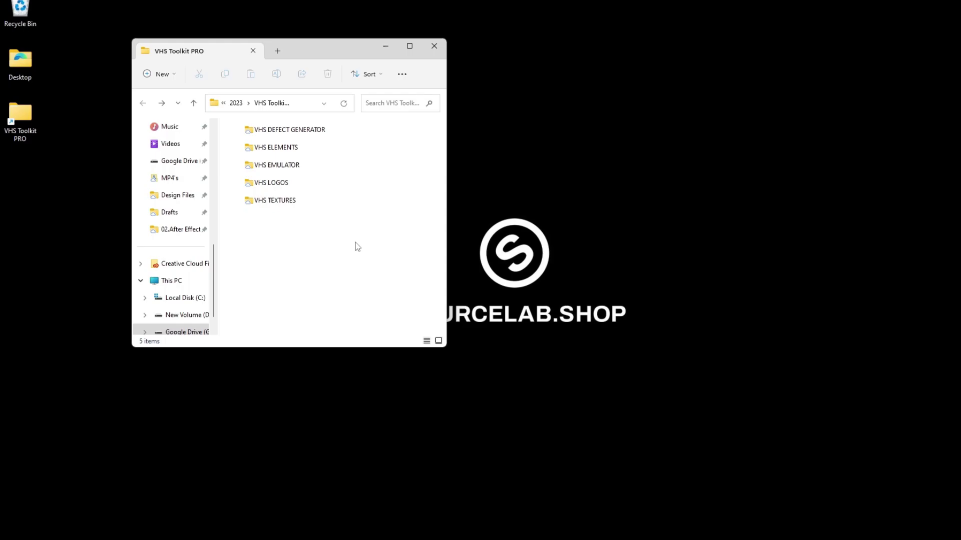
Open the VHS Elements project from VHS ELEMENTS > 02.After Effects
{"action": "double_click", "coordinate": [300, 150]}
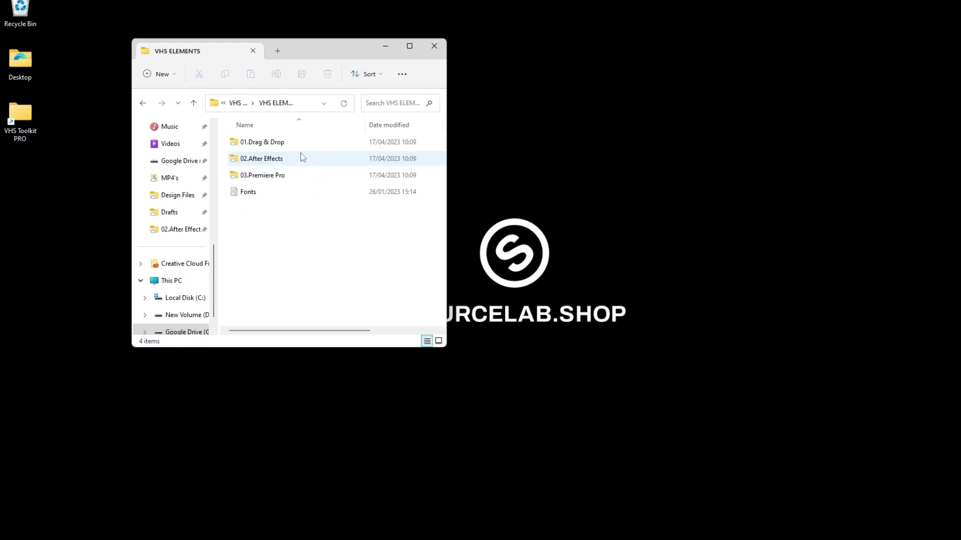
{"action": "double_click", "coordinate": [301, 155]}
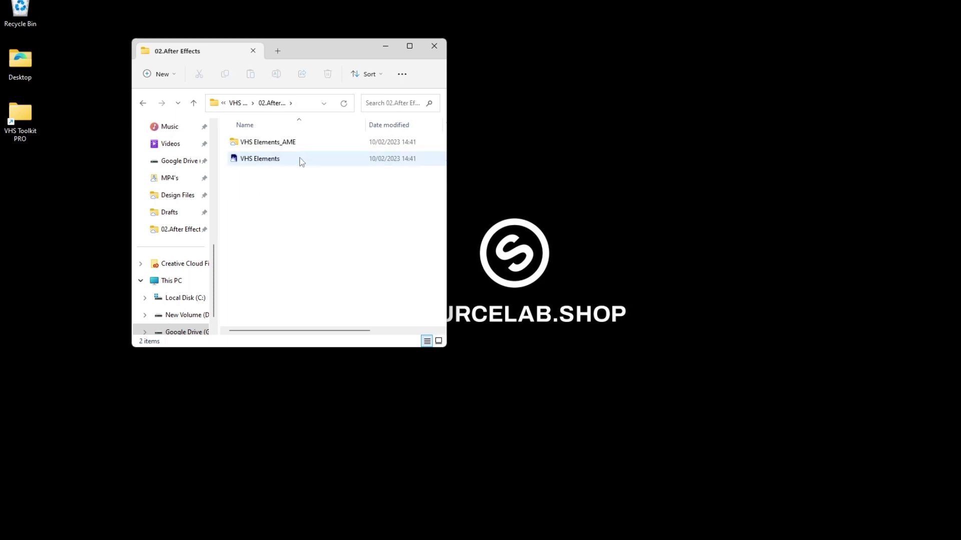
{"action": "double_click", "coordinate": [302, 159]}
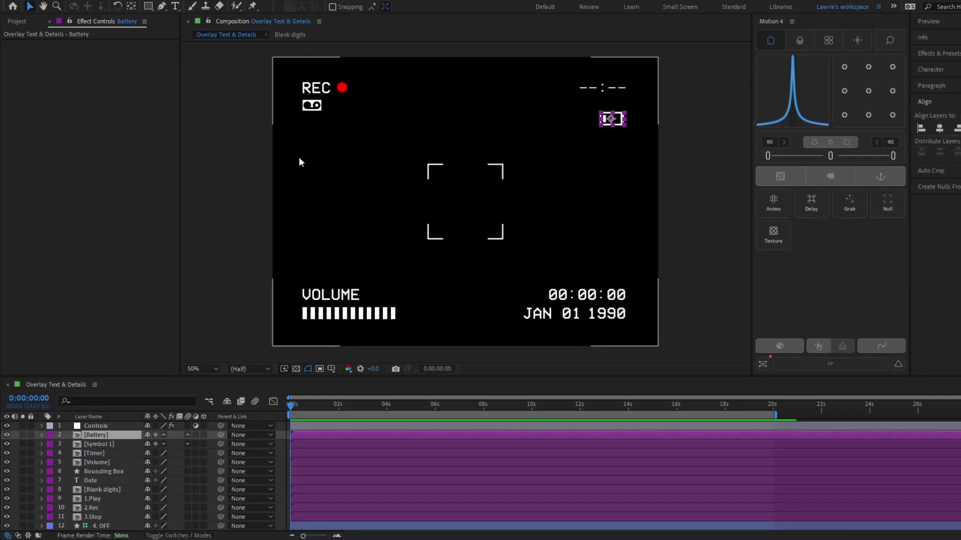
Set the Controls layer's Battery Level effect to 3
{"action": "left_click", "coordinate": [102, 425]}
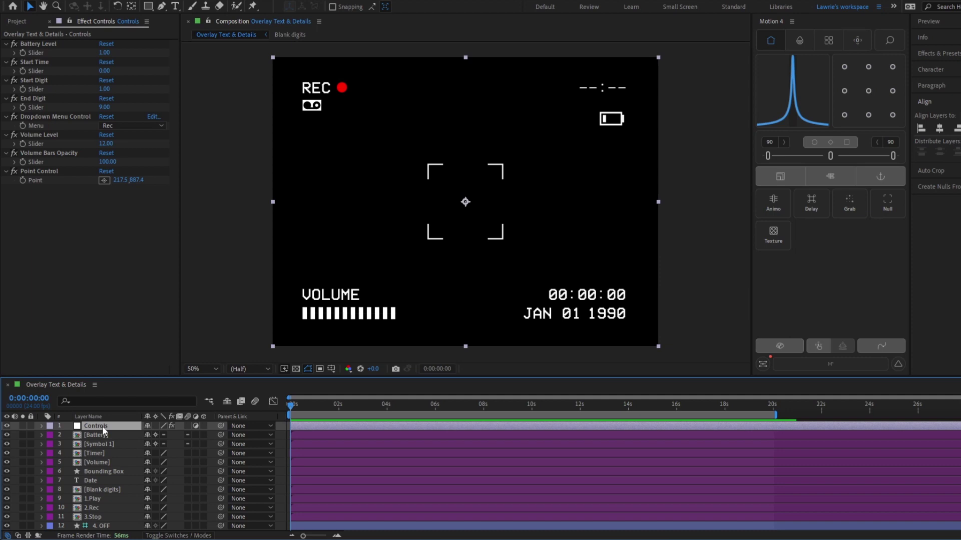
{"action": "key", "text": "e"}
{"action": "left_click", "coordinate": [95, 435]}
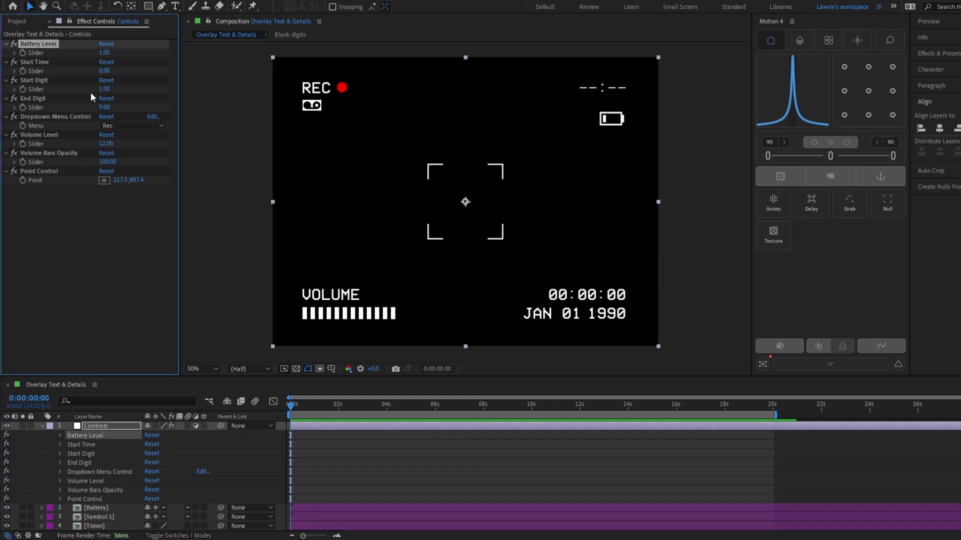
{"action": "left_click", "coordinate": [101, 53]}
{"action": "type", "text": "3"}
{"action": "key", "text": "Return"}
Raise Volume Level to 14 and place Figure Raise Hands.mov as layer 3 in Drop Here
{"action": "mouse_move", "coordinate": [106, 143]}
{"action": "left_mouse_down"}
{"action": "mouse_move", "coordinate": [98, 144]}
{"action": "mouse_move", "coordinate": [111, 145]}
{"action": "left_mouse_up"}
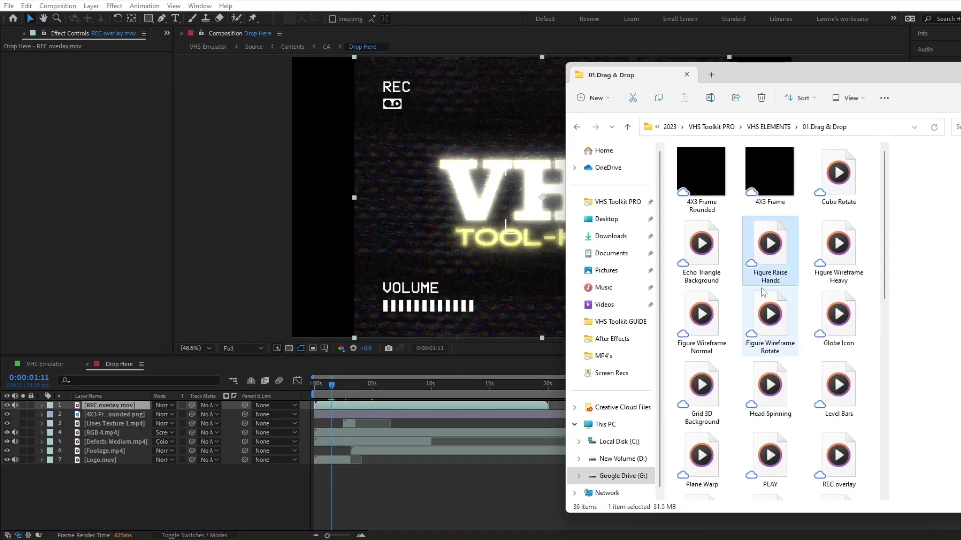
{"action": "left_click_drag", "start_coordinate": [769, 273], "coordinate": [371, 461]}
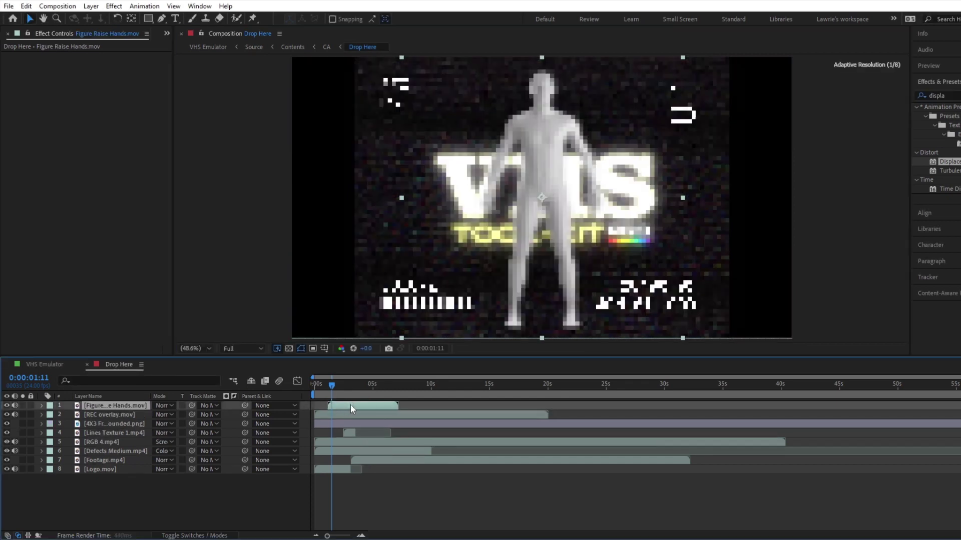
{"action": "left_click_drag", "start_coordinate": [332, 385], "coordinate": [308, 389]}
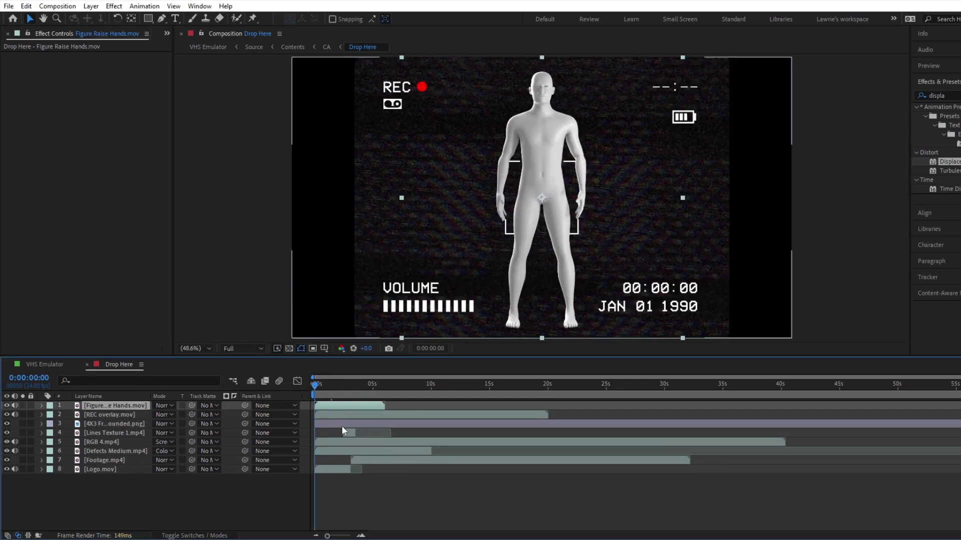
{"action": "key", "text": "ctrl+bracketleft"}
{"action": "key", "text": "ctrl+bracketleft"}
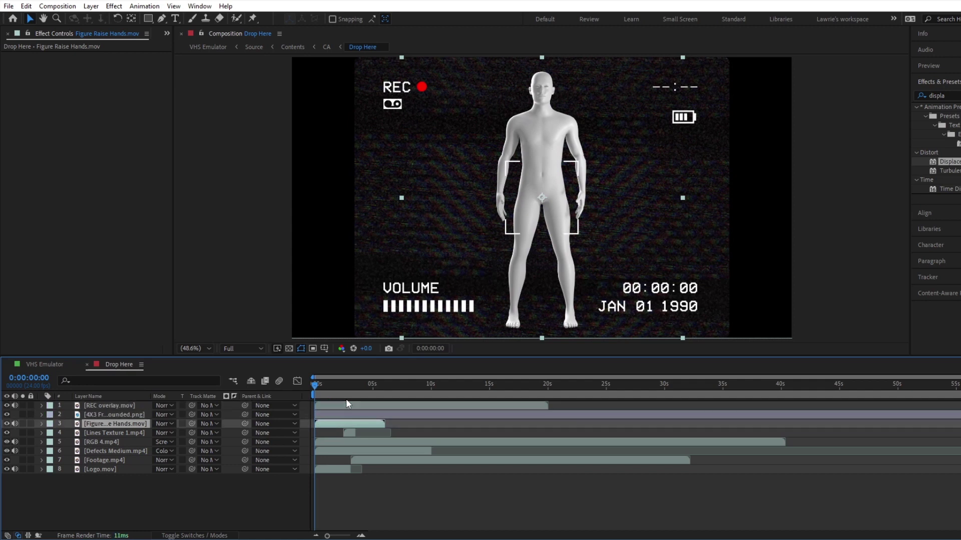
{"action": "left_click", "coordinate": [329, 386]}
{"action": "mouse_move", "coordinate": [328, 385]}
{"action": "left_mouse_down"}
{"action": "mouse_move", "coordinate": [287, 386]}
{"action": "mouse_move", "coordinate": [328, 386]}
{"action": "left_mouse_up"}
{"action": "left_click", "coordinate": [45, 365]}
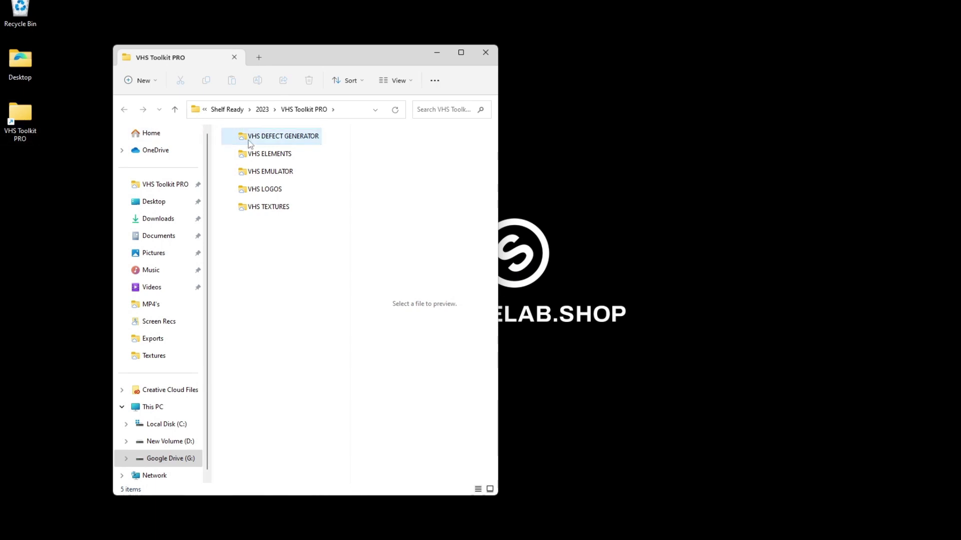
Look through VHS LOGOS > Assets and read the Fonts file
{"action": "double_click", "coordinate": [281, 190]}
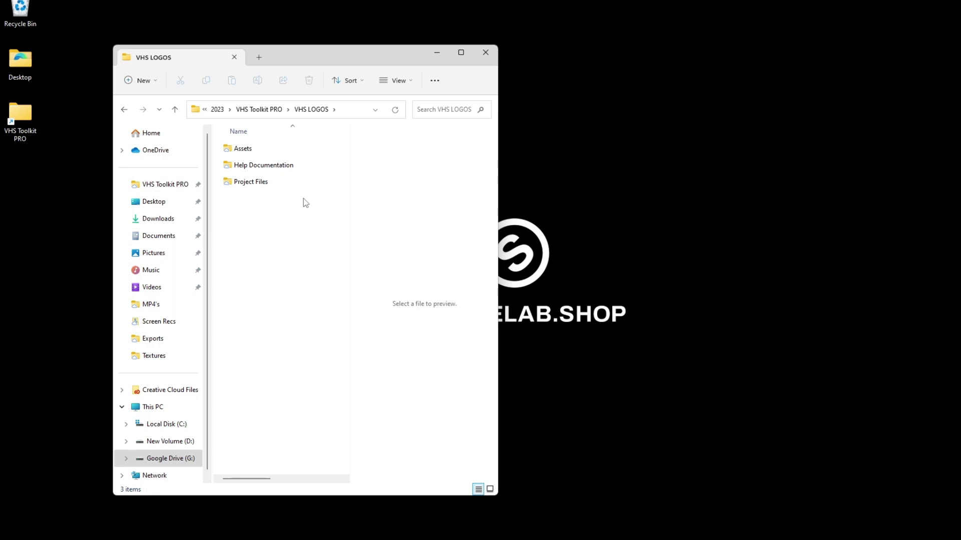
{"action": "double_click", "coordinate": [288, 148]}
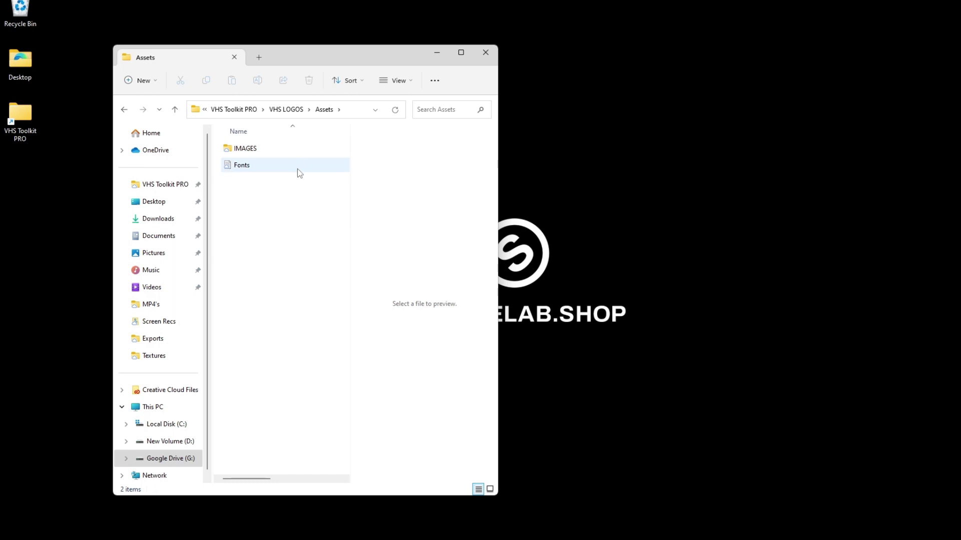
{"action": "double_click", "coordinate": [298, 170]}
{"action": "scroll", "coordinate": [483, 246], "scroll_direction": "down", "scroll_amount": 5}
{"action": "scroll", "coordinate": [484, 242], "scroll_direction": "up", "scroll_amount": 6}
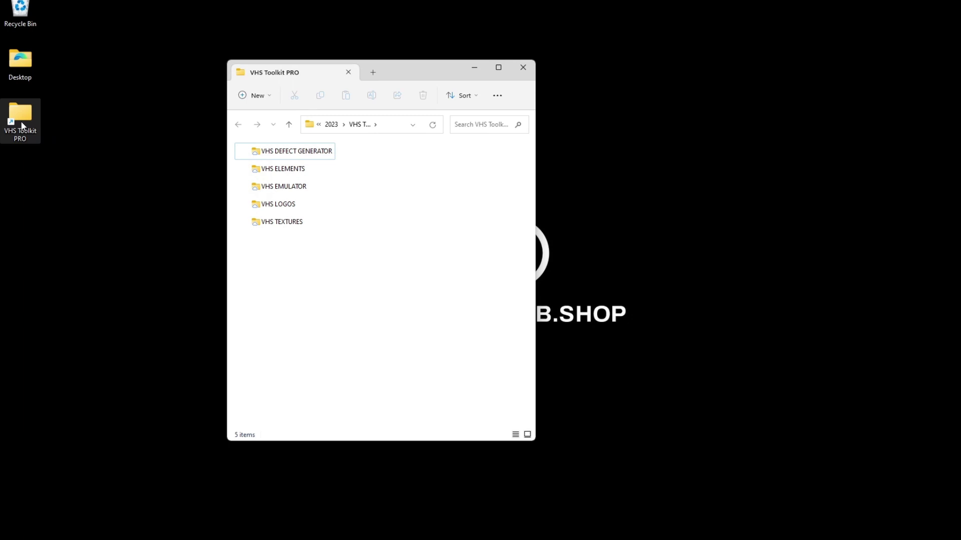
Navigate to VHS LOGOS > Project Files > Premiere Pro, holding the 12 templates
{"action": "double_click", "coordinate": [273, 209]}
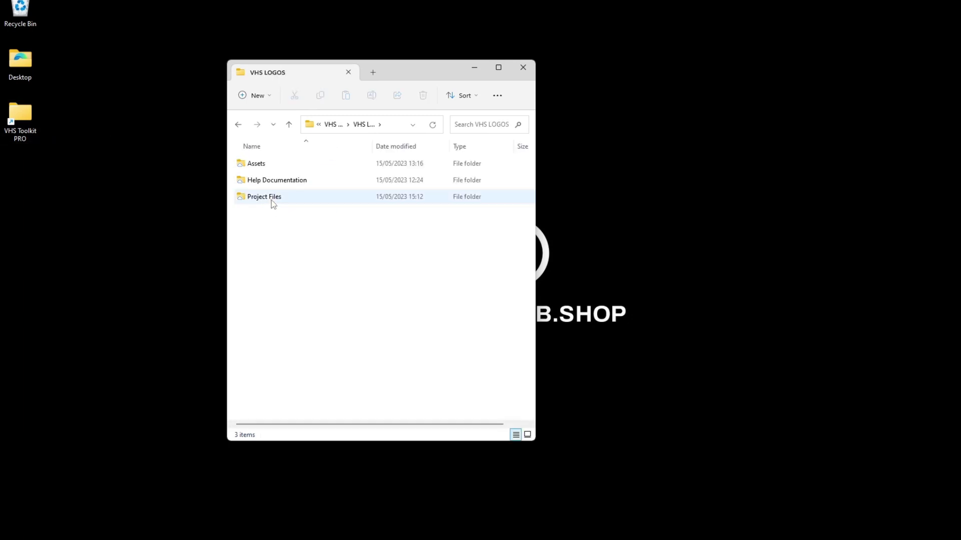
{"action": "double_click", "coordinate": [271, 197]}
{"action": "double_click", "coordinate": [268, 167]}
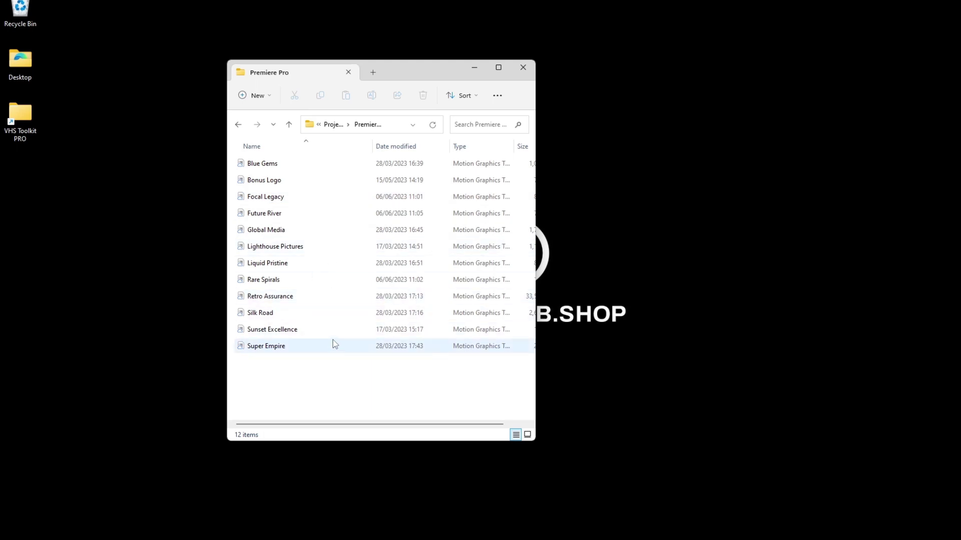
Select all 12 VHS logo .mogrt files and install them into Premiere's Essential Graphics templates
{"action": "left_click", "coordinate": [465, 539]}
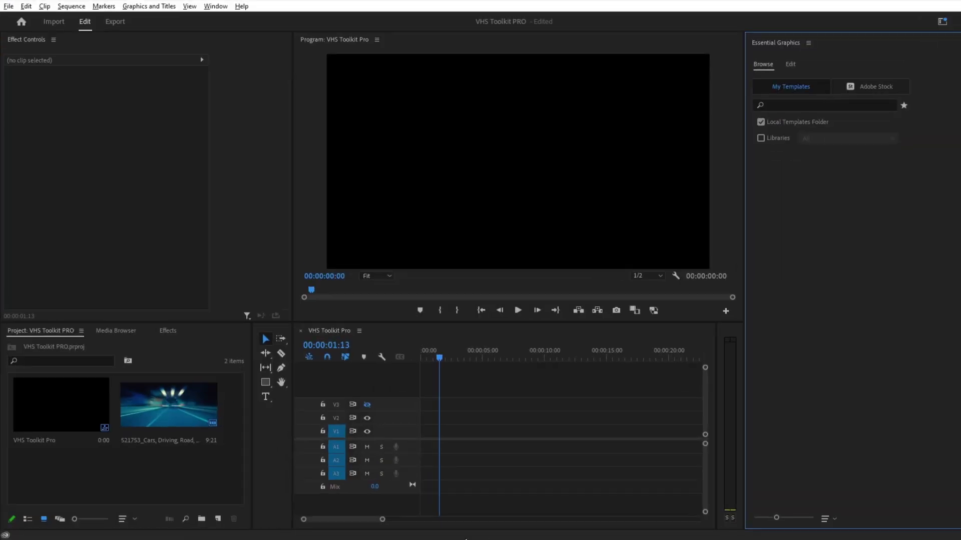
{"action": "left_click", "coordinate": [407, 480]}
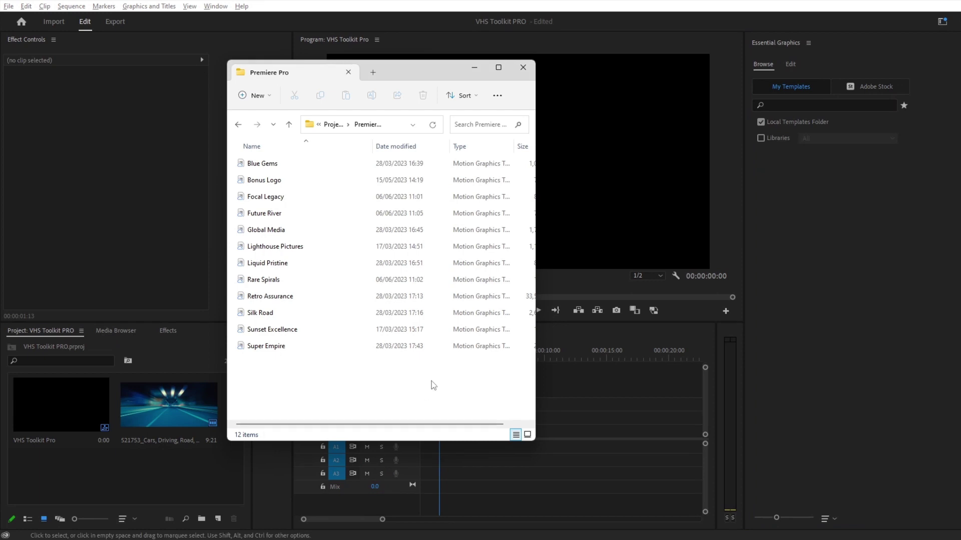
{"action": "left_click_drag", "start_coordinate": [418, 75], "coordinate": [445, 66]}
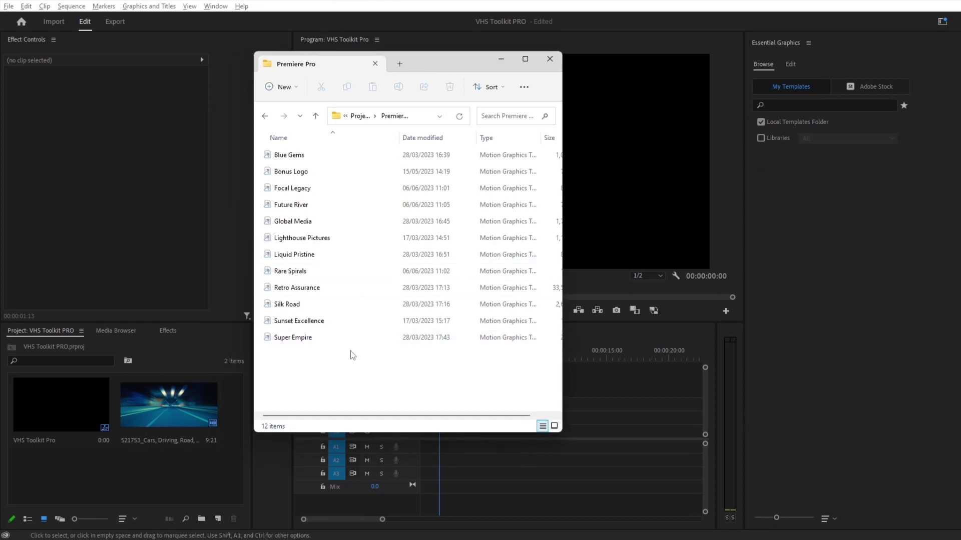
{"action": "left_click_drag", "start_coordinate": [350, 352], "coordinate": [853, 227]}
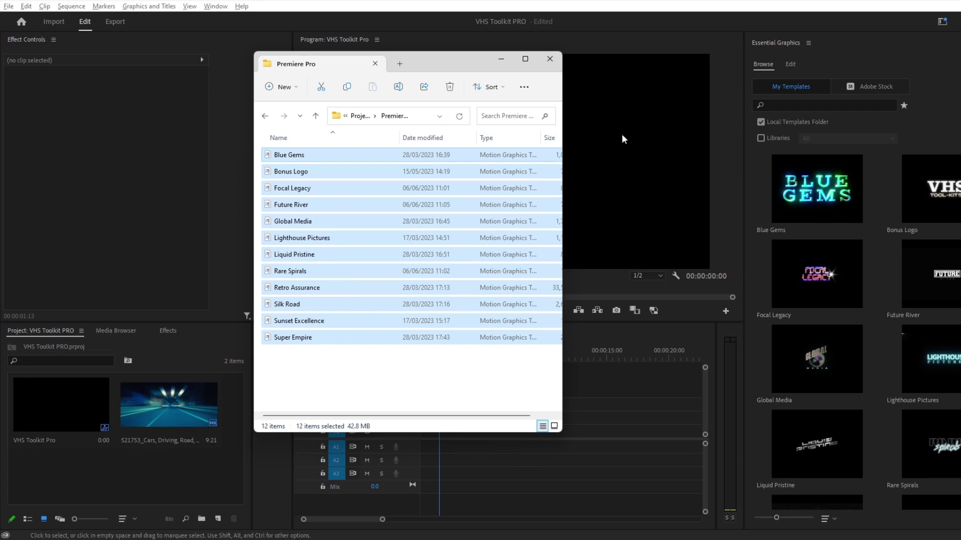
{"action": "left_click", "coordinate": [502, 59]}
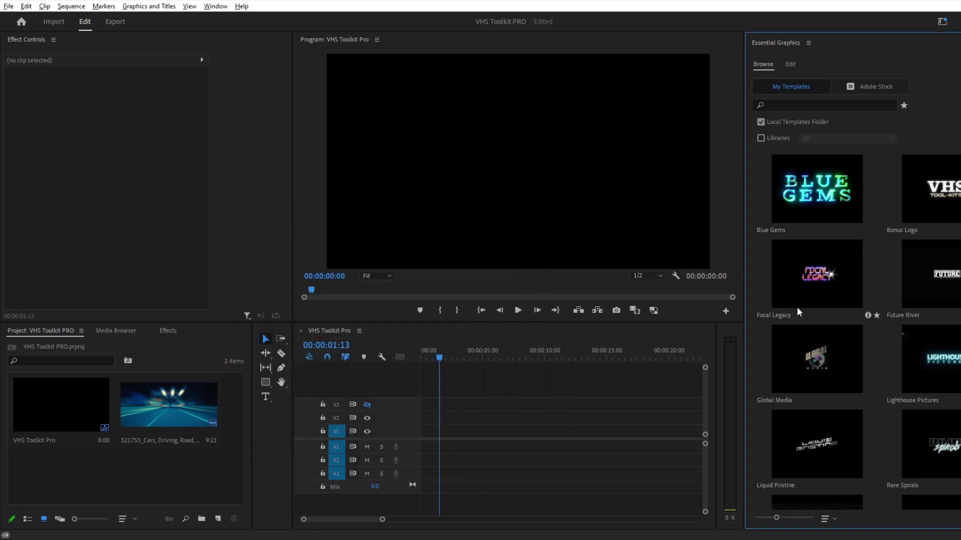
{"action": "scroll", "coordinate": [797, 307], "scroll_direction": "down", "scroll_amount": 1}
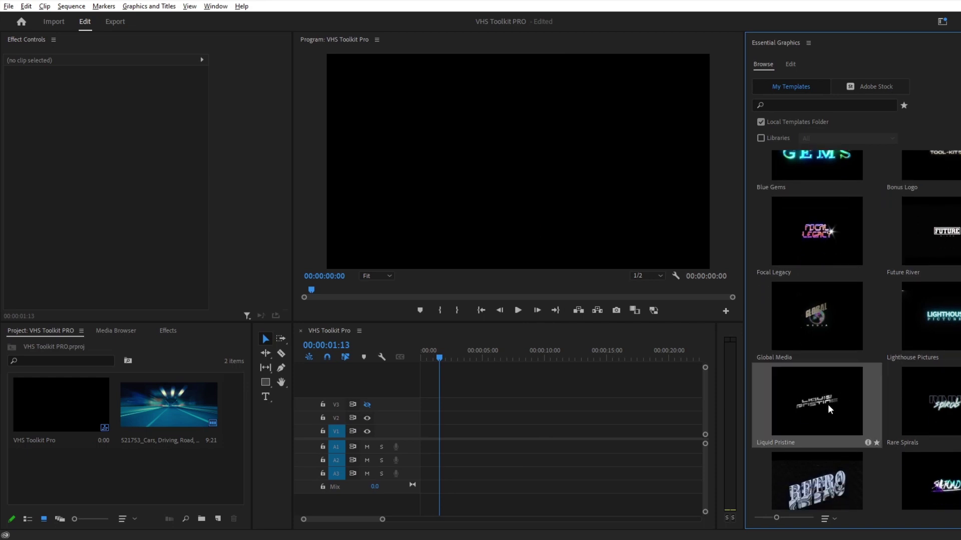
{"action": "scroll", "coordinate": [828, 405], "scroll_direction": "down", "scroll_amount": 3}
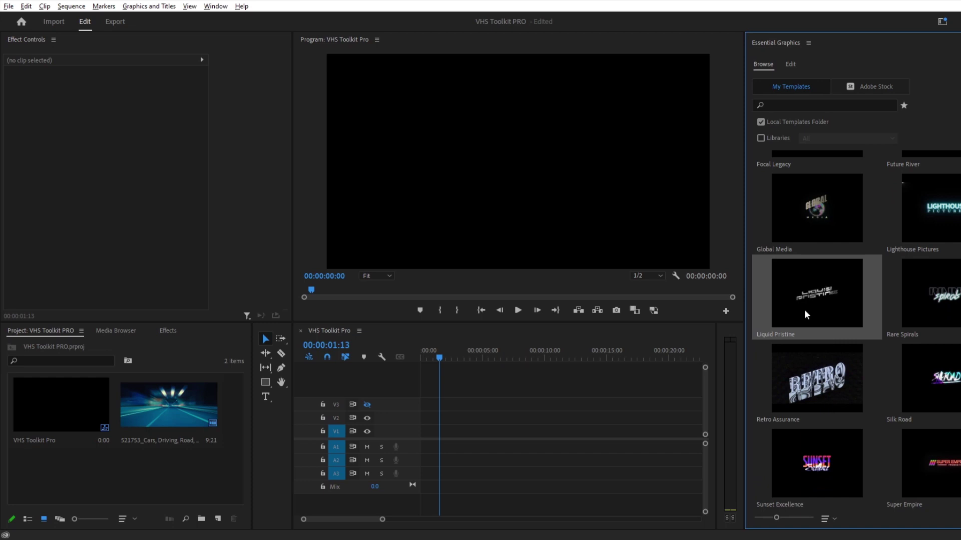
Place the Liquid Pristine logo template on track V2 and scrub through its animation
{"action": "left_click_drag", "start_coordinate": [805, 314], "coordinate": [438, 425]}
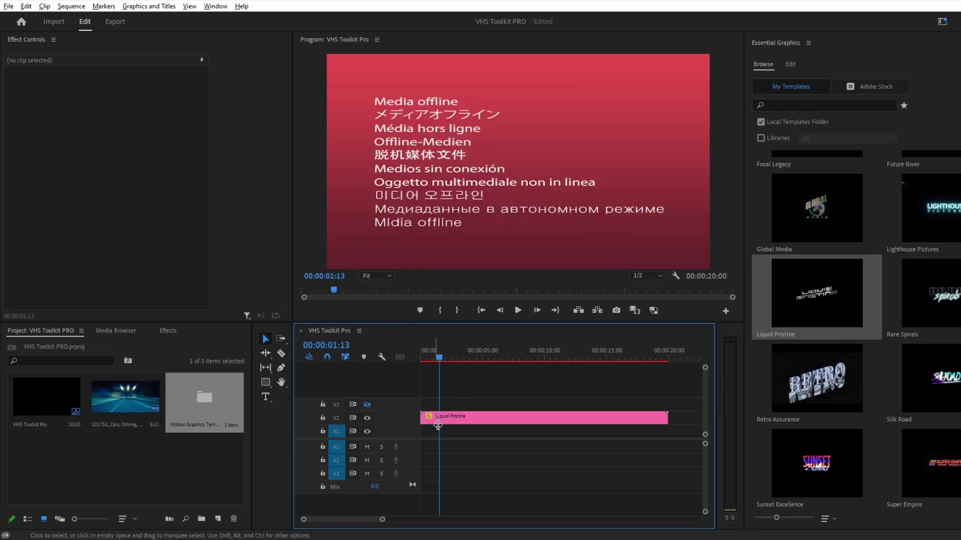
{"action": "left_click", "coordinate": [448, 359]}
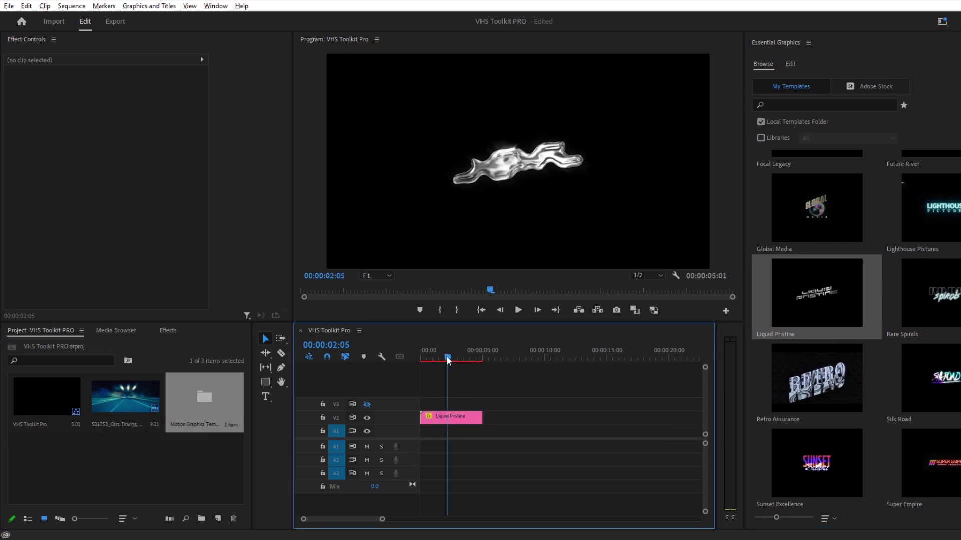
{"action": "left_click_drag", "start_coordinate": [448, 359], "coordinate": [469, 360]}
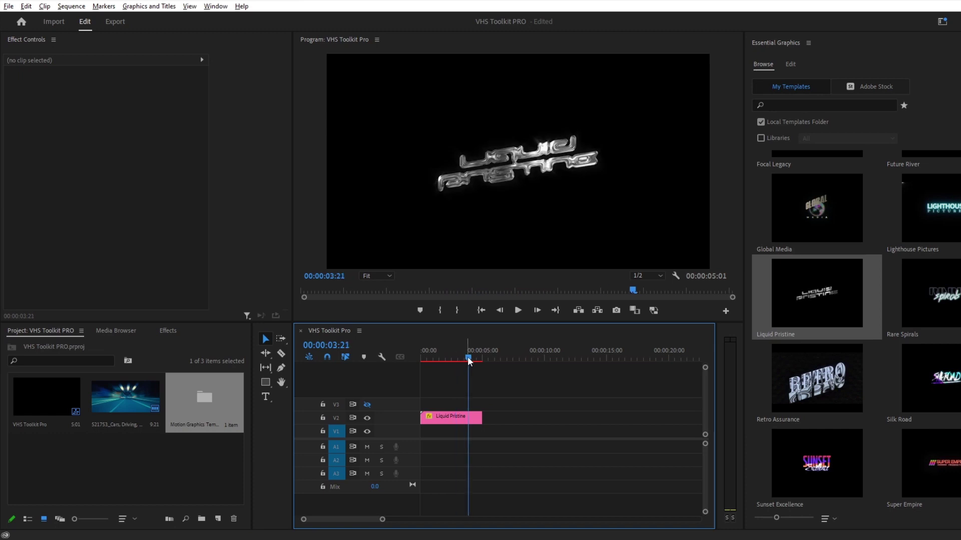
Change the Liquid Pristine logo text to 'CHROME' and 'NATION' on two lines
{"action": "left_click", "coordinate": [790, 66]}
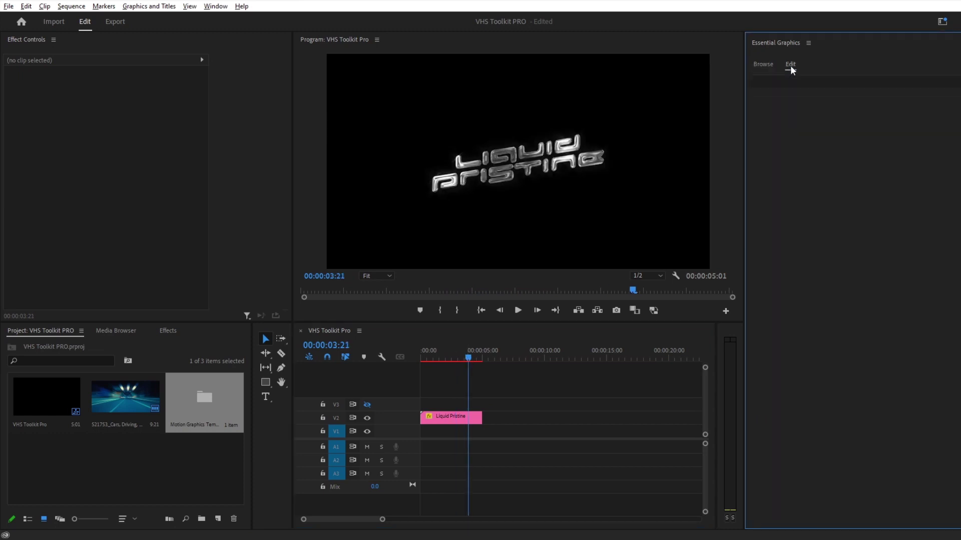
{"action": "left_click", "coordinate": [461, 422]}
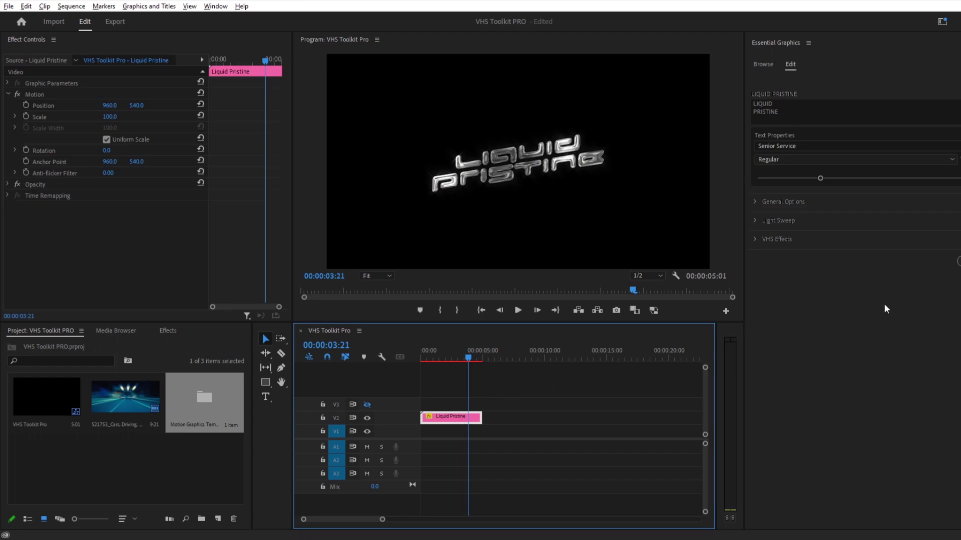
{"action": "left_click", "coordinate": [785, 112]}
{"action": "key", "text": "Caps_Lock"}
{"action": "type", "text": "CHROME"}
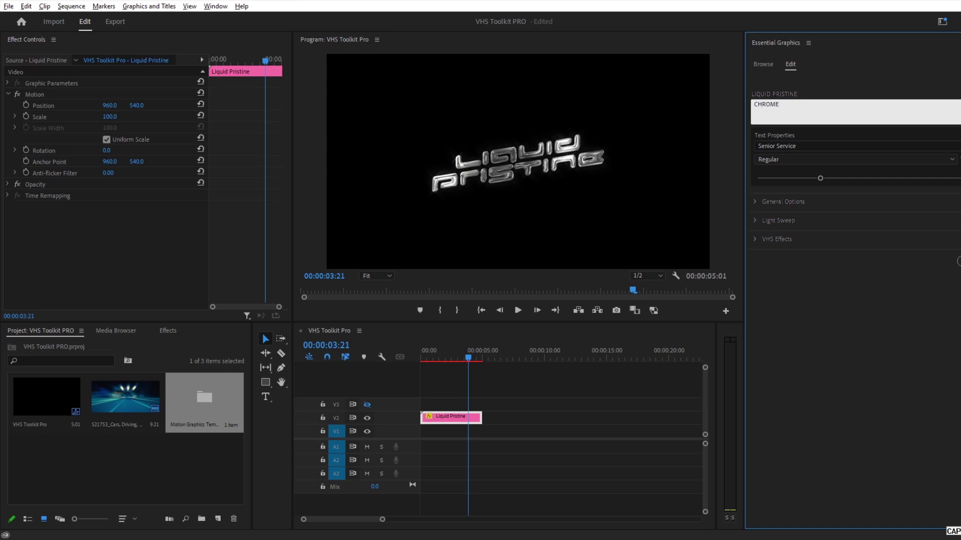
{"action": "key", "text": "Return"}
{"action": "type", "text": "NATION"}
{"action": "left_click", "coordinate": [826, 292]}
Browse the logo's General Options, Light Sweep and VHS Effects sections, then go to Export
{"action": "left_click", "coordinate": [800, 201]}
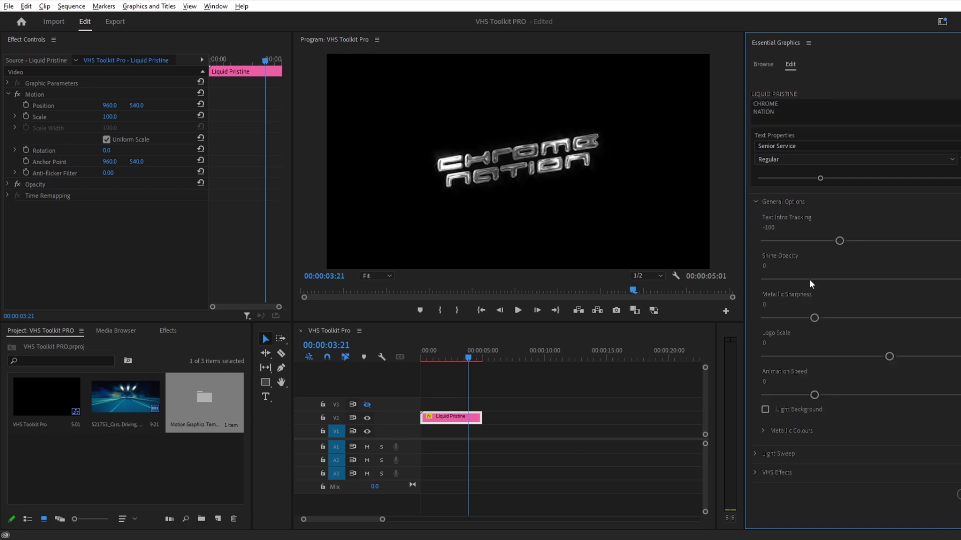
{"action": "left_click", "coordinate": [755, 201]}
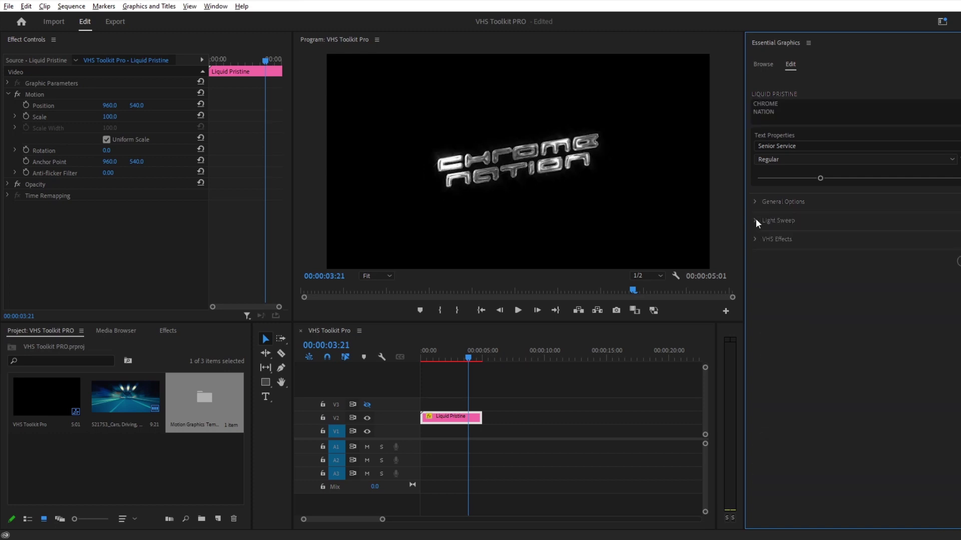
{"action": "left_click", "coordinate": [756, 221]}
{"action": "left_click", "coordinate": [756, 220]}
{"action": "left_click", "coordinate": [755, 239]}
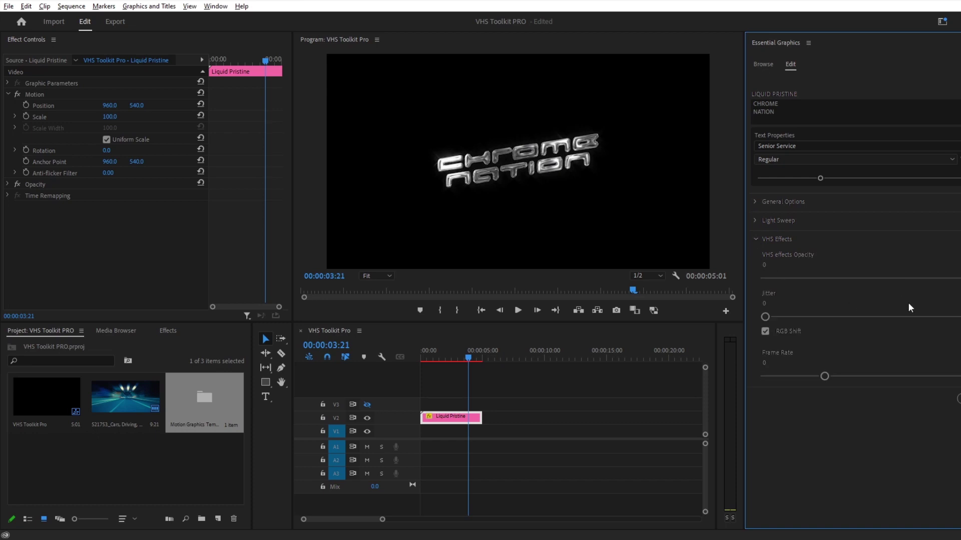
{"action": "left_click", "coordinate": [756, 238]}
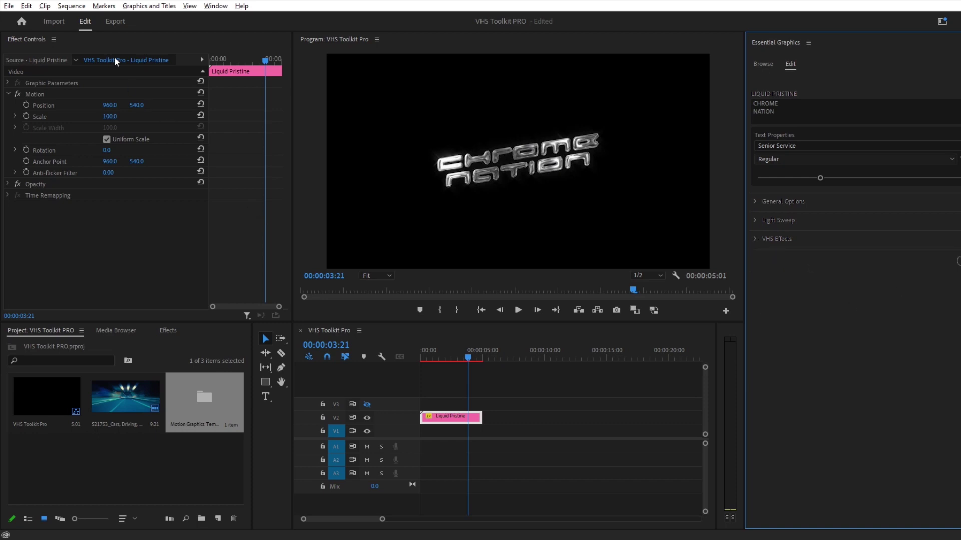
{"action": "left_click", "coordinate": [114, 22]}
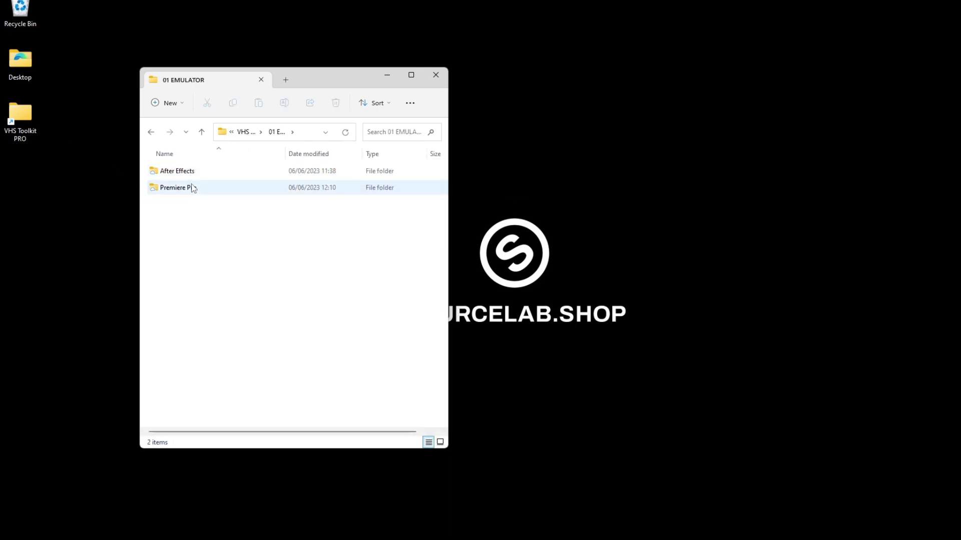
Open the 01 EMULATOR Premiere Pro folder holding the VHS Emulator template
{"action": "double_click", "coordinate": [190, 188]}
{"action": "left_click", "coordinate": [620, 538]}
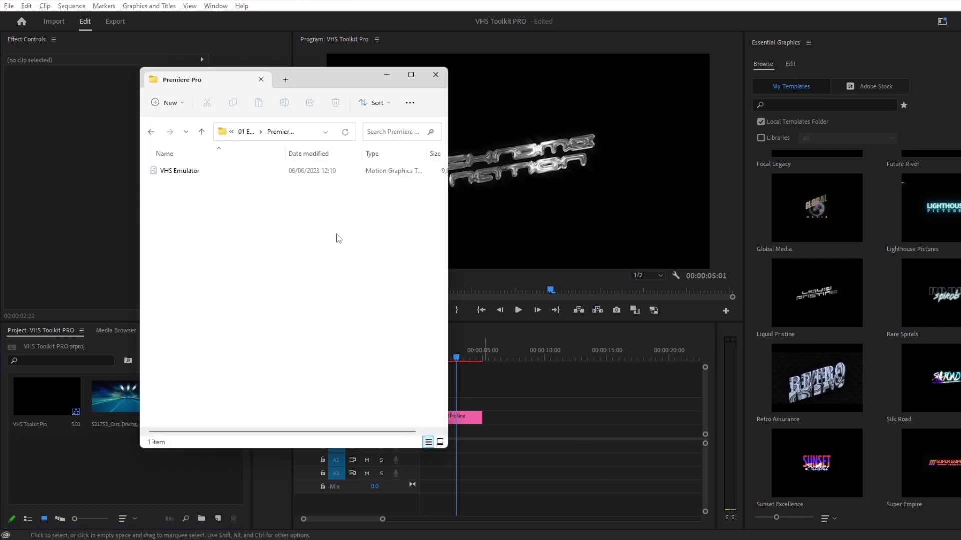
Install the VHS Emulator .mogrt into local templates and place it on V3 at 00:00
{"action": "left_click", "coordinate": [225, 175]}
{"action": "left_click_drag", "start_coordinate": [209, 178], "coordinate": [813, 432]}
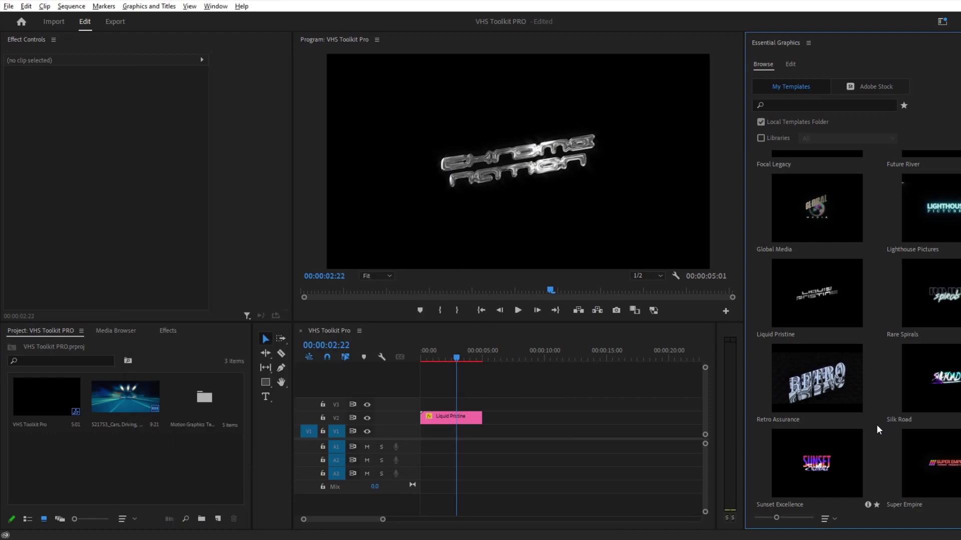
{"action": "scroll", "coordinate": [876, 425], "scroll_direction": "down", "scroll_amount": 3}
{"action": "left_click_drag", "start_coordinate": [848, 437], "coordinate": [422, 403]}
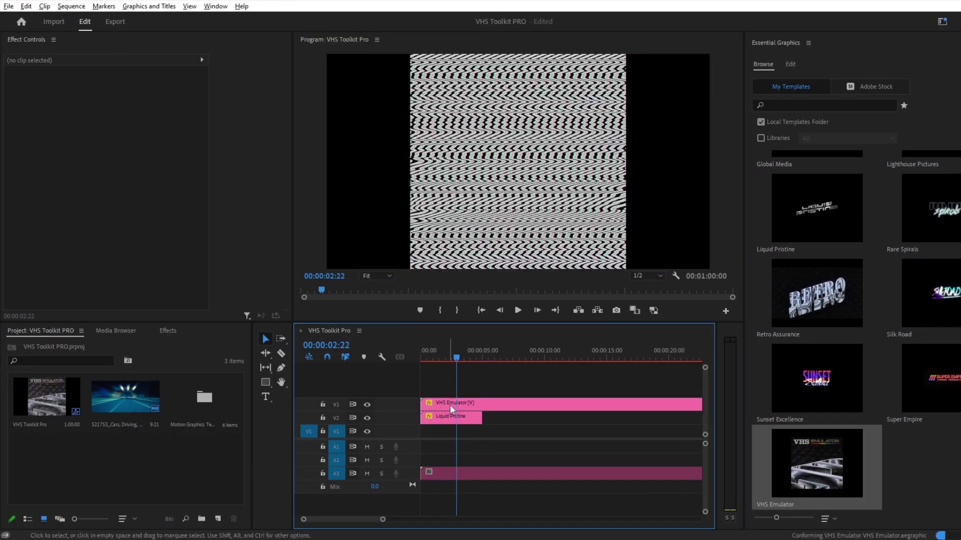
{"action": "left_click", "coordinate": [482, 408]}
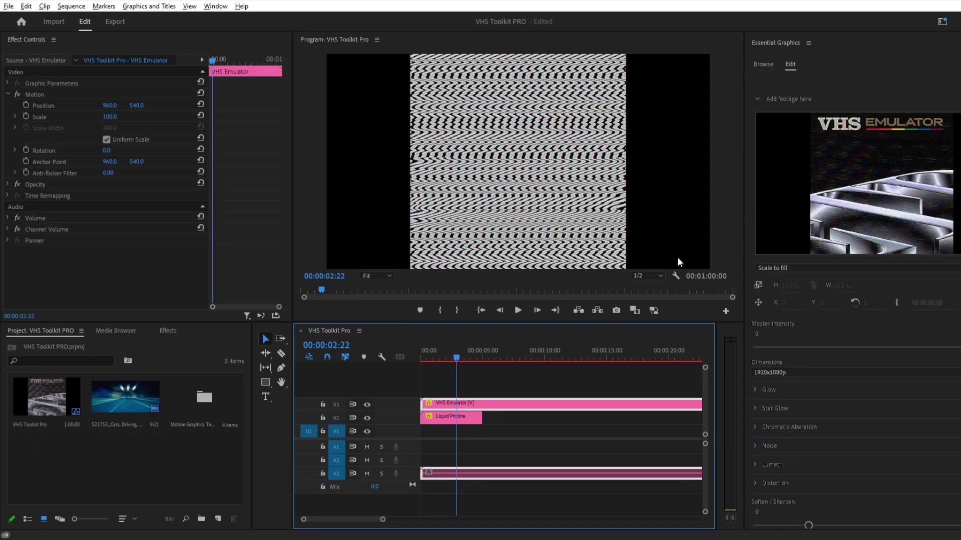
Drop the car-driving tunnel clip into the emulator's footage slot and set Scale to 130
{"action": "left_click_drag", "start_coordinate": [146, 403], "coordinate": [906, 206]}
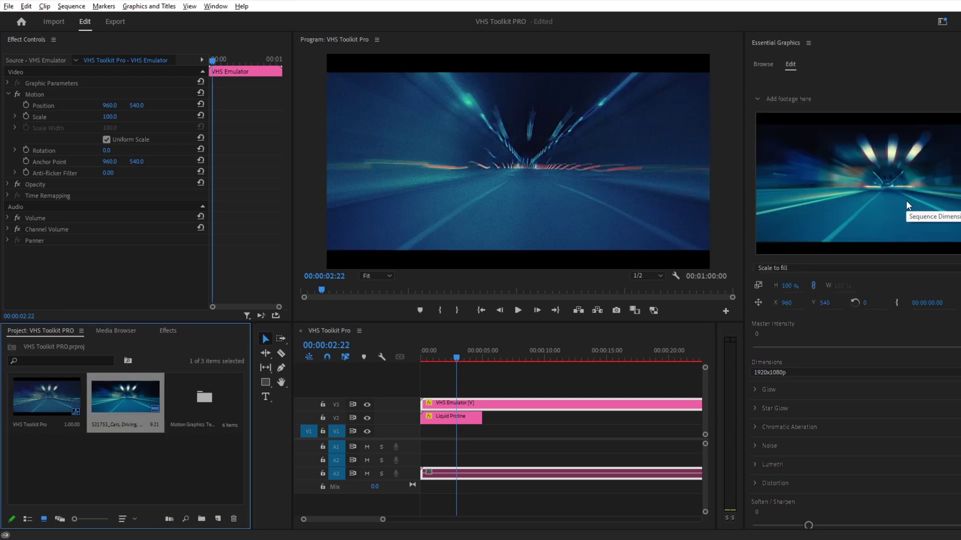
{"action": "left_click", "coordinate": [110, 117]}
{"action": "type", "text": "130"}
{"action": "key", "text": "Return"}
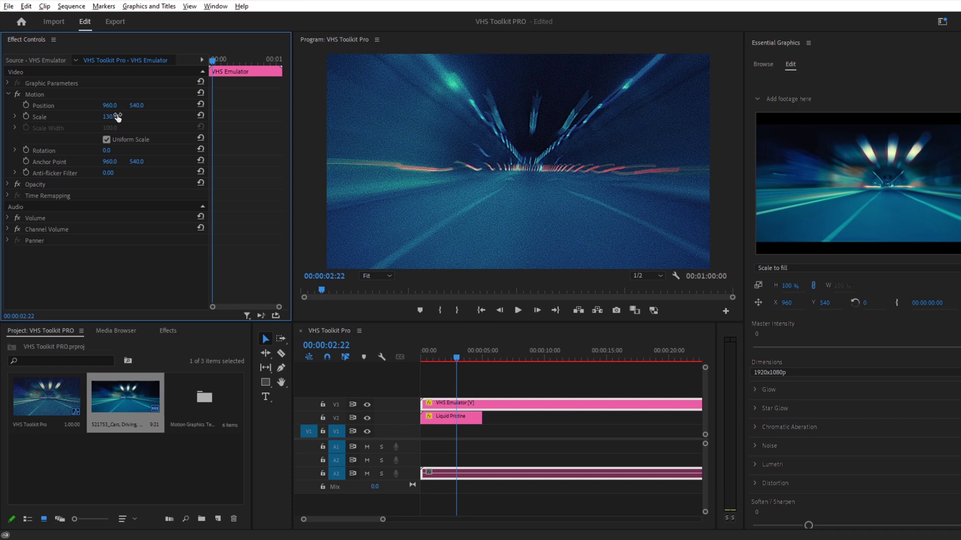
Inspect the VHS Emulator's Star Glow and Chromatic Aberration Distance and Opacity settings
{"action": "left_click", "coordinate": [762, 410]}
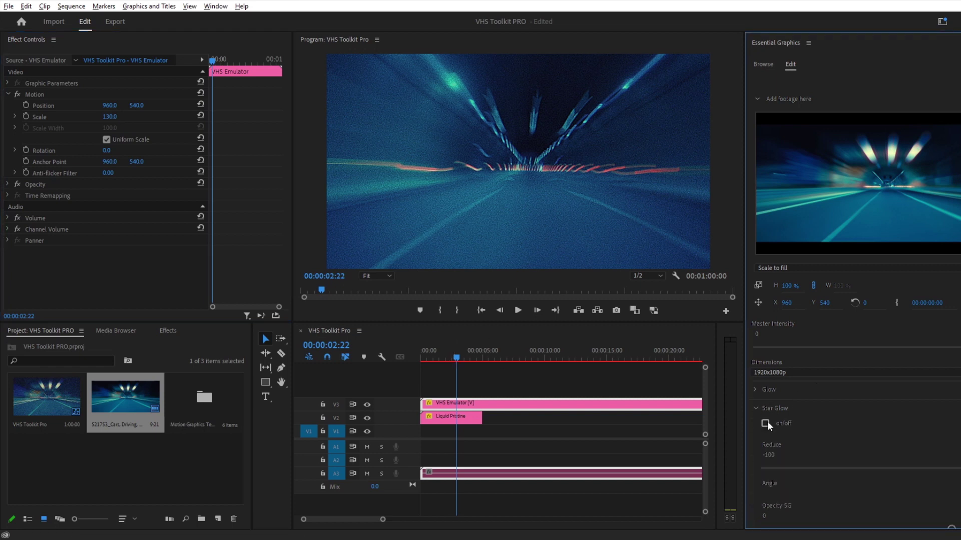
{"action": "left_click", "coordinate": [761, 407]}
{"action": "scroll", "coordinate": [795, 405], "scroll_direction": "down", "scroll_amount": 2}
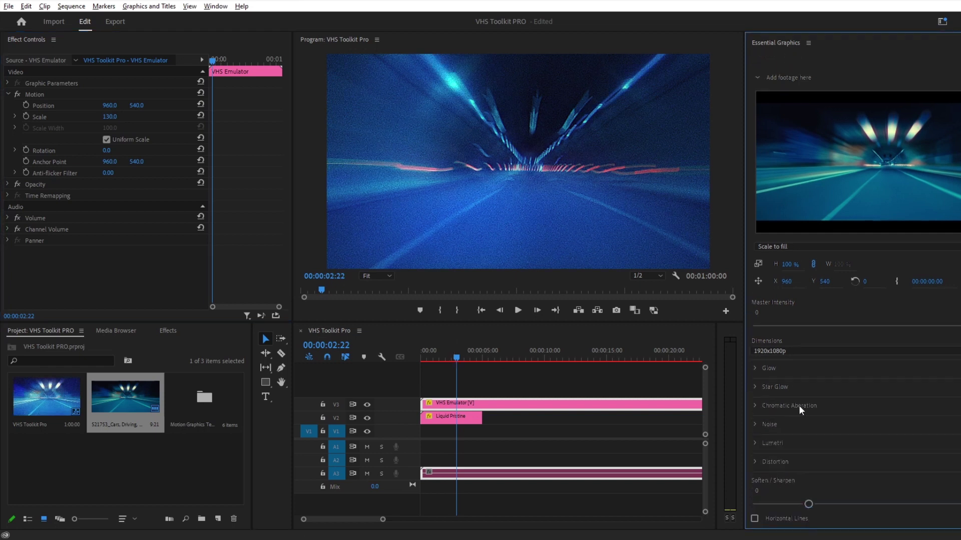
{"action": "left_click", "coordinate": [755, 384]}
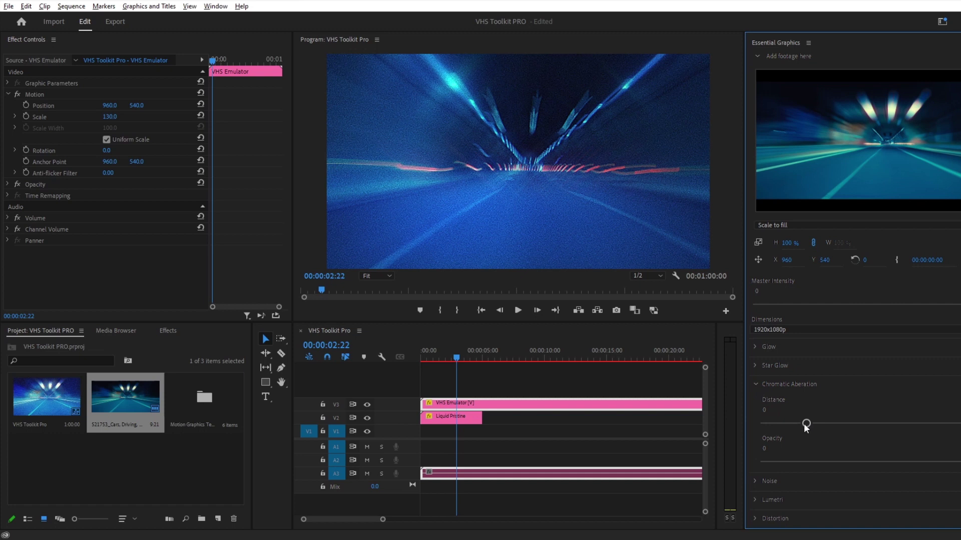
{"action": "left_click", "coordinate": [759, 386]}
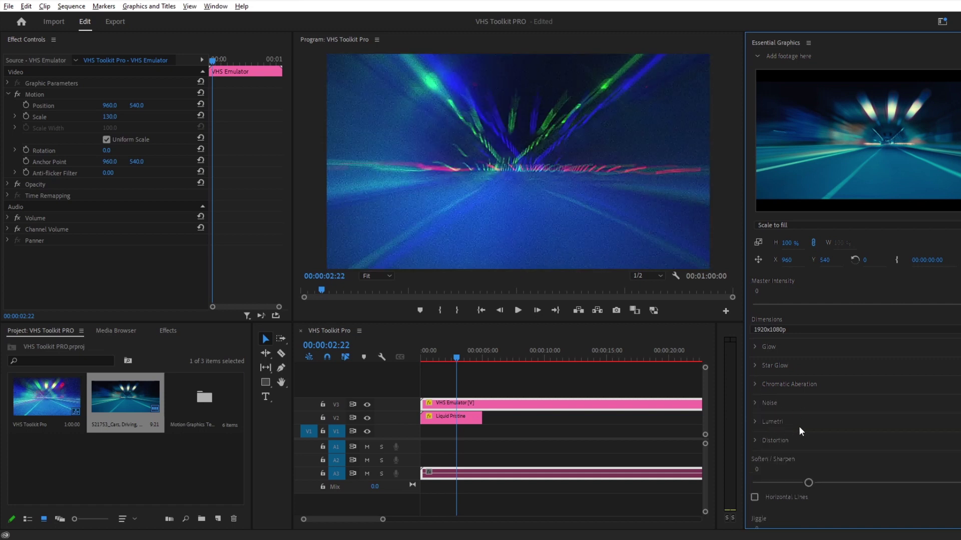
{"action": "scroll", "coordinate": [799, 425], "scroll_direction": "down", "scroll_amount": 3}
{"action": "scroll", "coordinate": [798, 438], "scroll_direction": "up", "scroll_amount": 4}
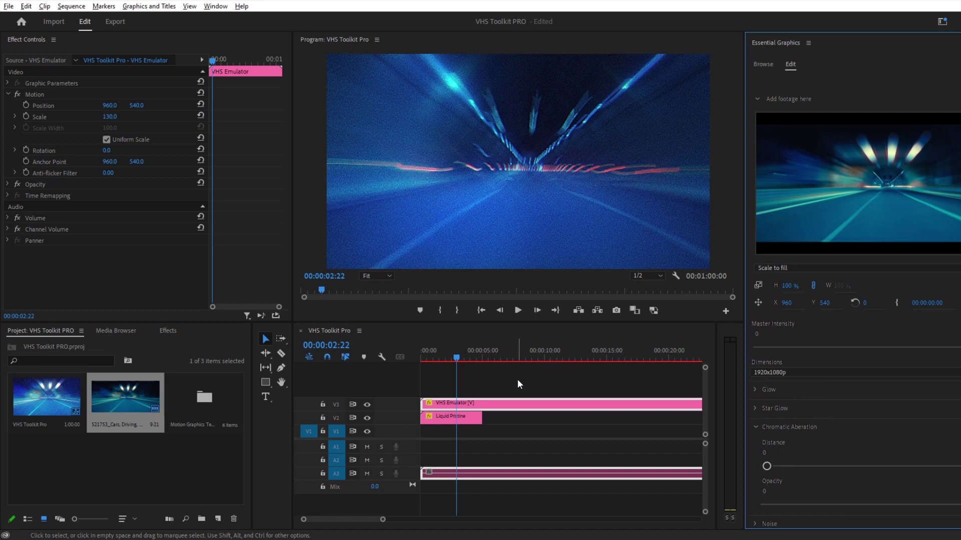
Drag Defects Heavy 2, RGB 6 and Textured Frame from VHS TEXTURES > Textures onto tracks V4–V6
{"action": "left_click", "coordinate": [423, 526]}
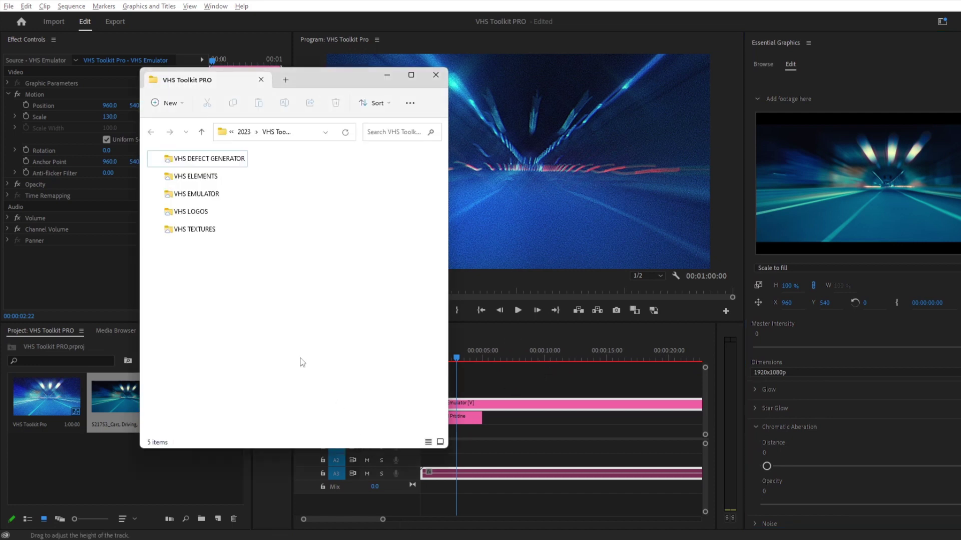
{"action": "double_click", "coordinate": [210, 230]}
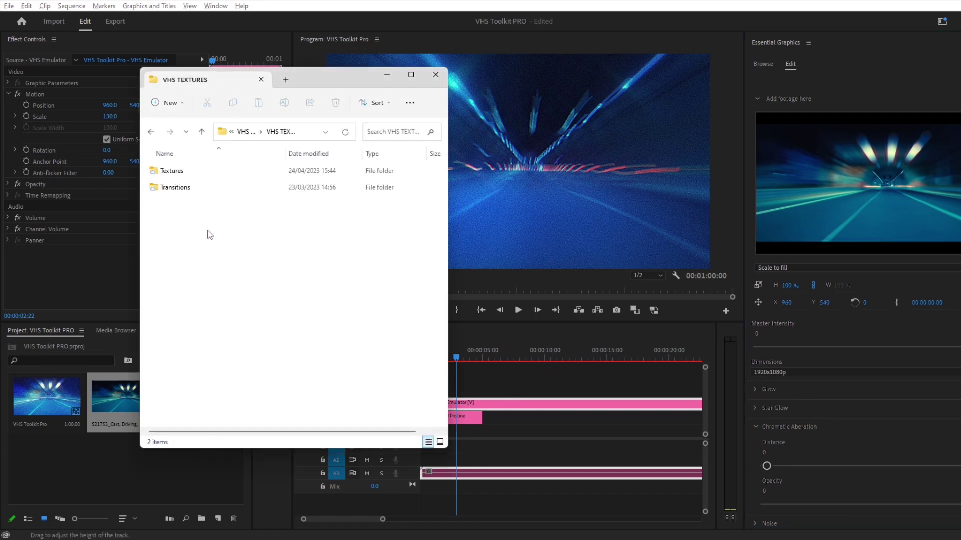
{"action": "double_click", "coordinate": [198, 173]}
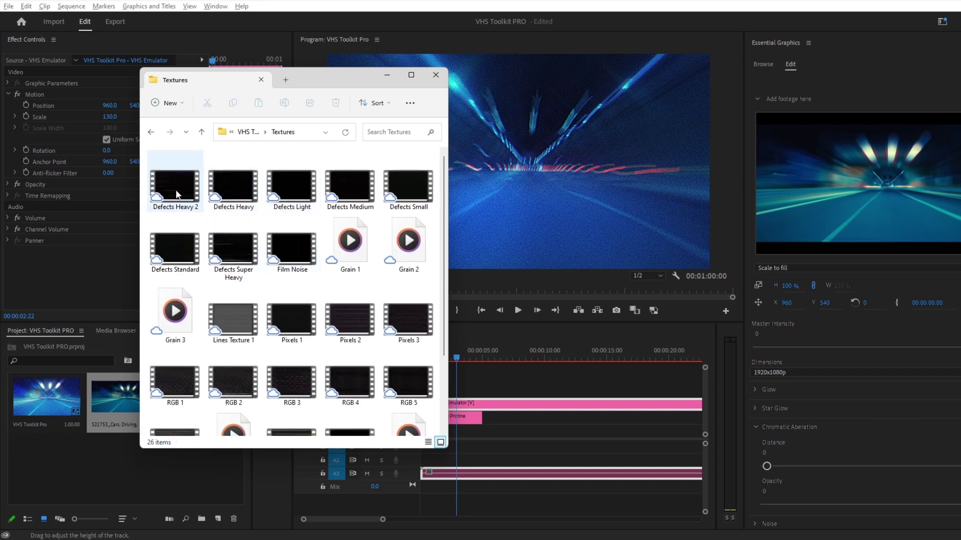
{"action": "left_click", "coordinate": [178, 194]}
{"action": "scroll", "coordinate": [288, 289], "scroll_direction": "down", "scroll_amount": 2}
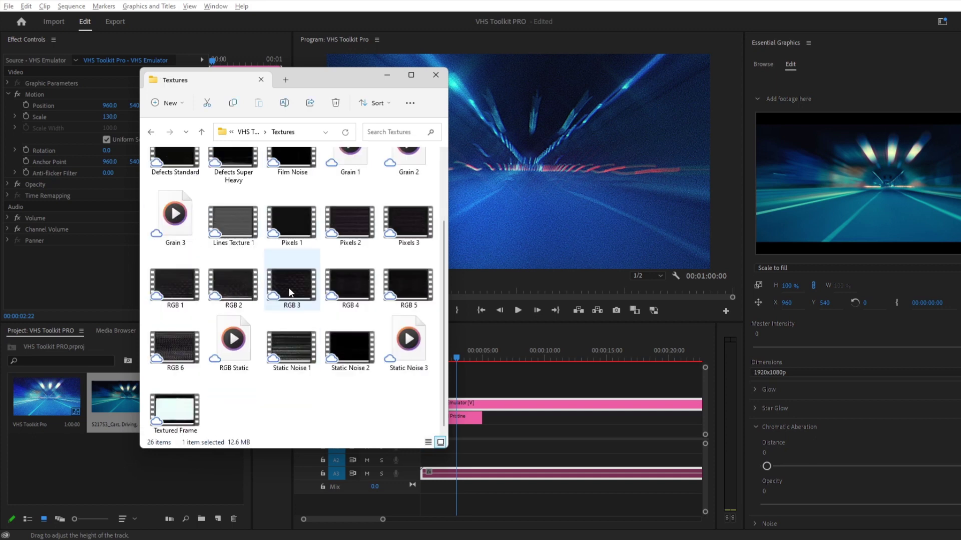
{"action": "left_click", "coordinate": [179, 358]}
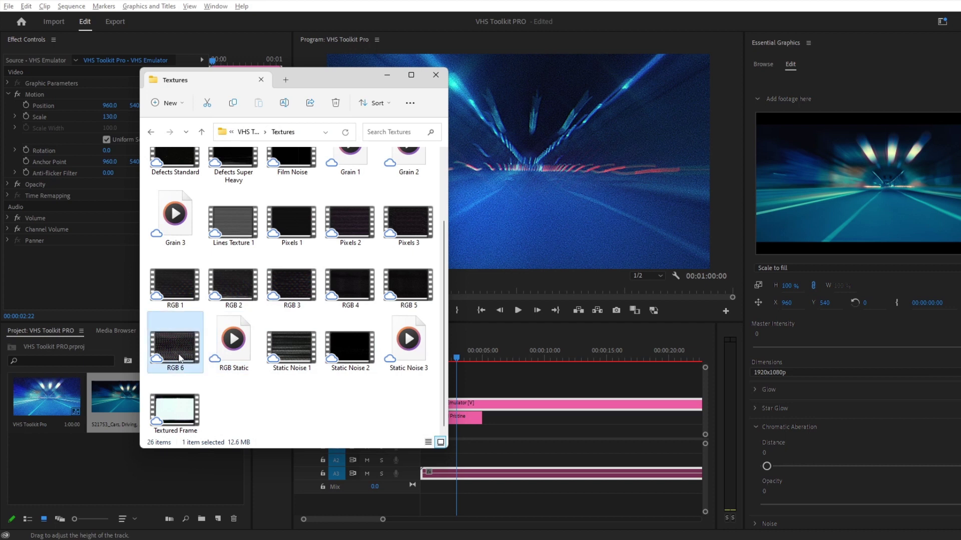
{"action": "left_click", "coordinate": [190, 416], "text": "ctrl"}
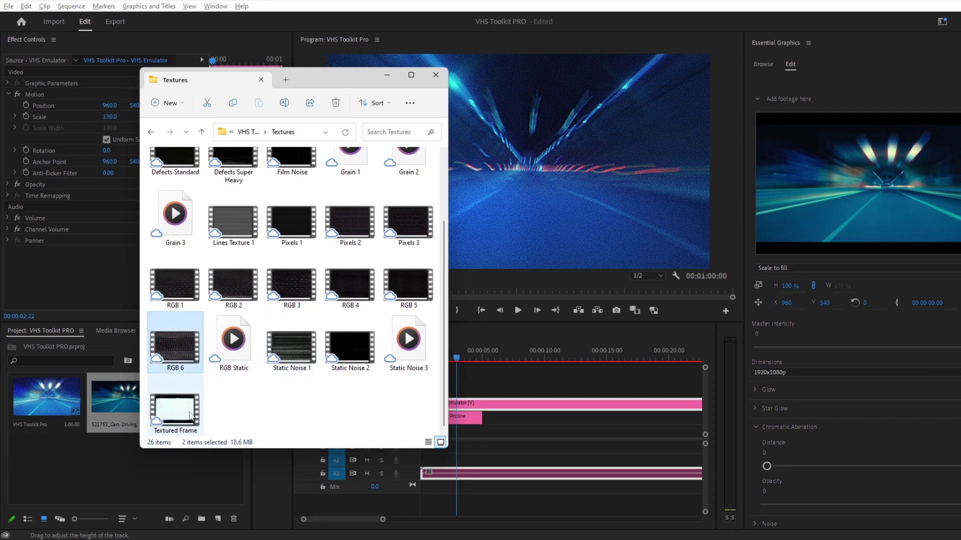
{"action": "left_click", "coordinate": [182, 352], "text": "ctrl"}
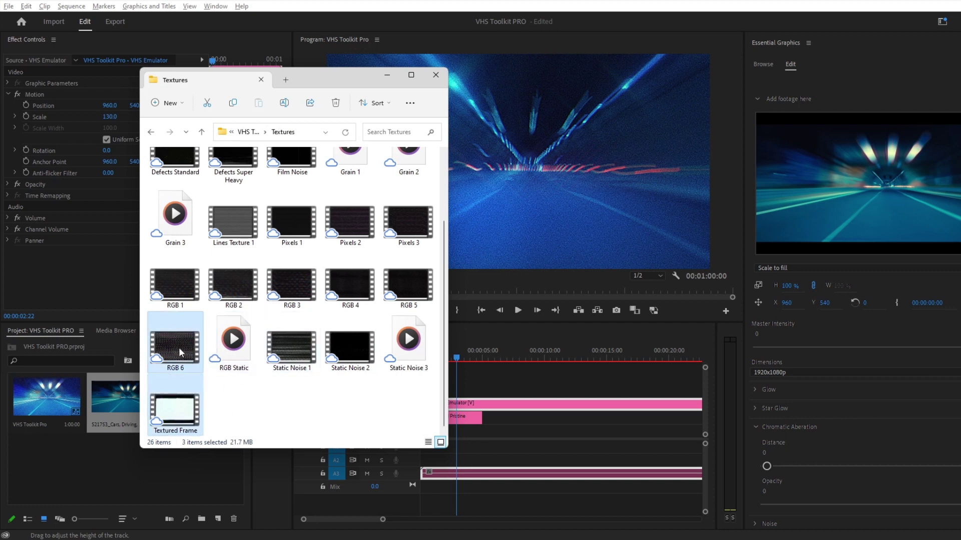
{"action": "left_click_drag", "start_coordinate": [182, 353], "coordinate": [440, 369]}
{"action": "left_click", "coordinate": [538, 426]}
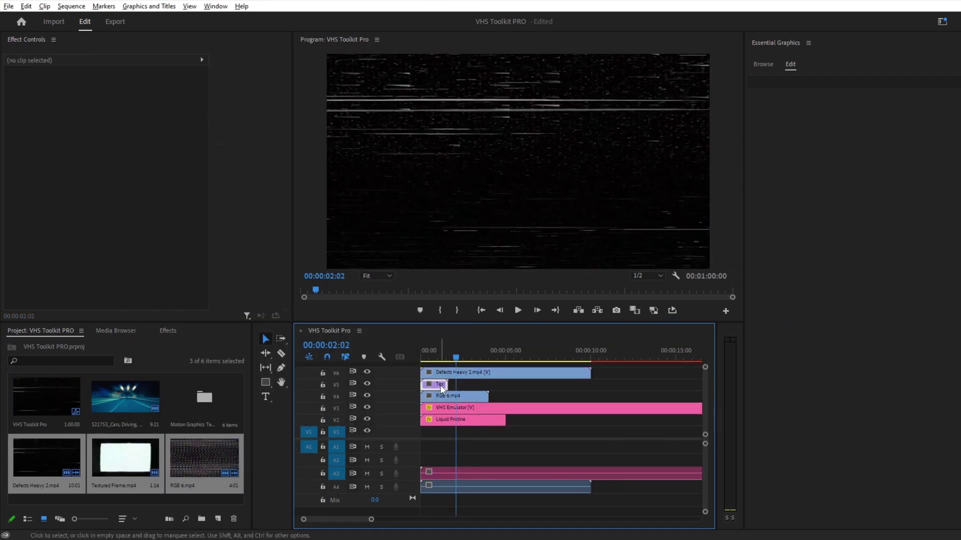
Set the Defects Heavy 2 clip's blend mode to Screen
{"action": "left_click", "coordinate": [440, 385]}
{"action": "left_click", "coordinate": [433, 359]}
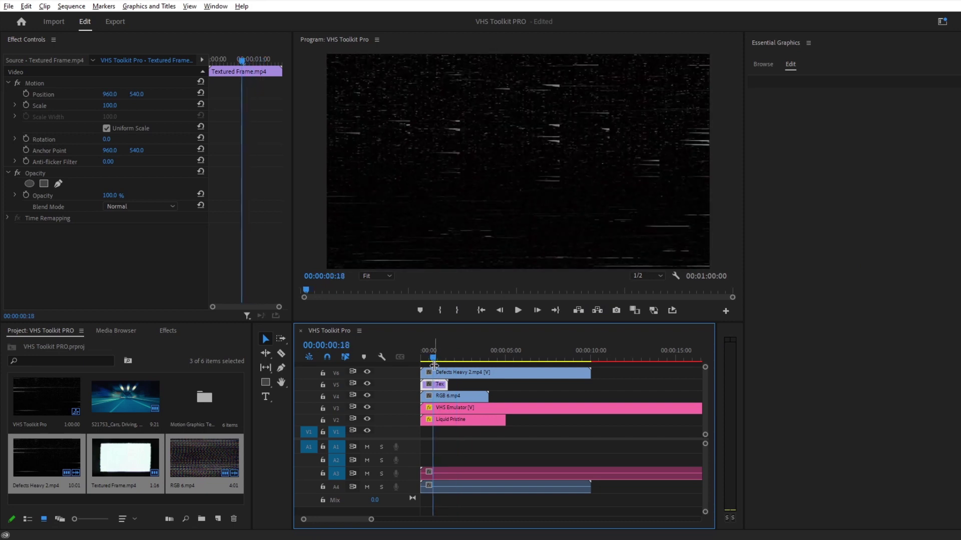
{"action": "left_click", "coordinate": [436, 375]}
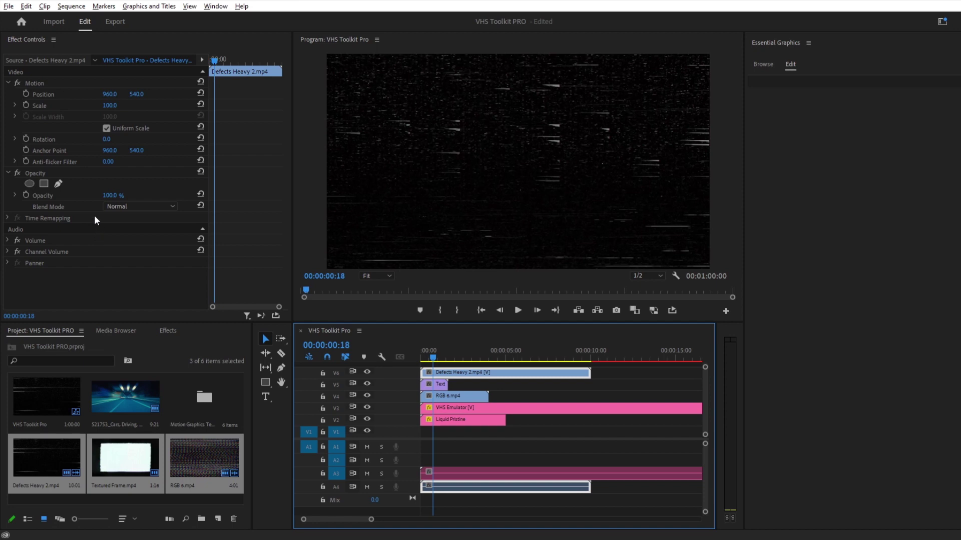
{"action": "left_click", "coordinate": [120, 207]}
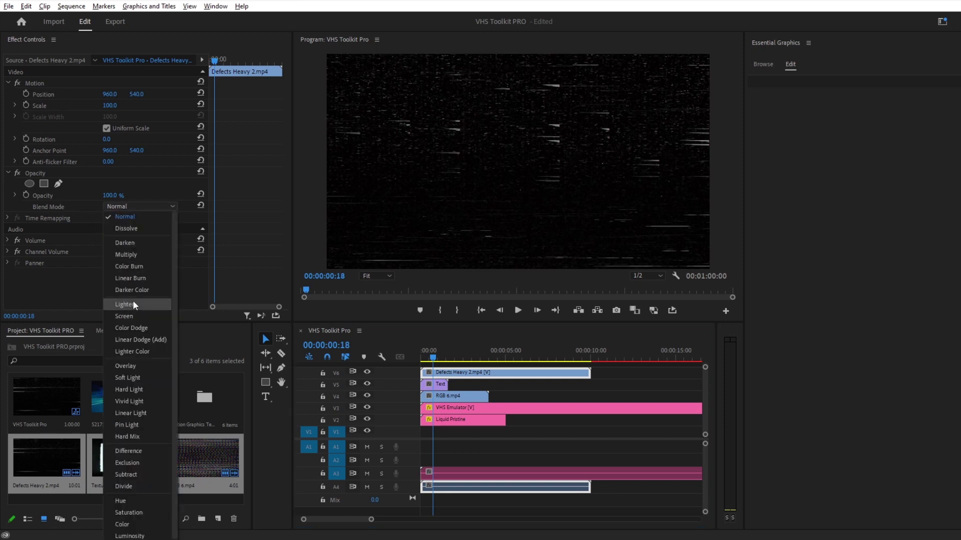
{"action": "left_click", "coordinate": [134, 316]}
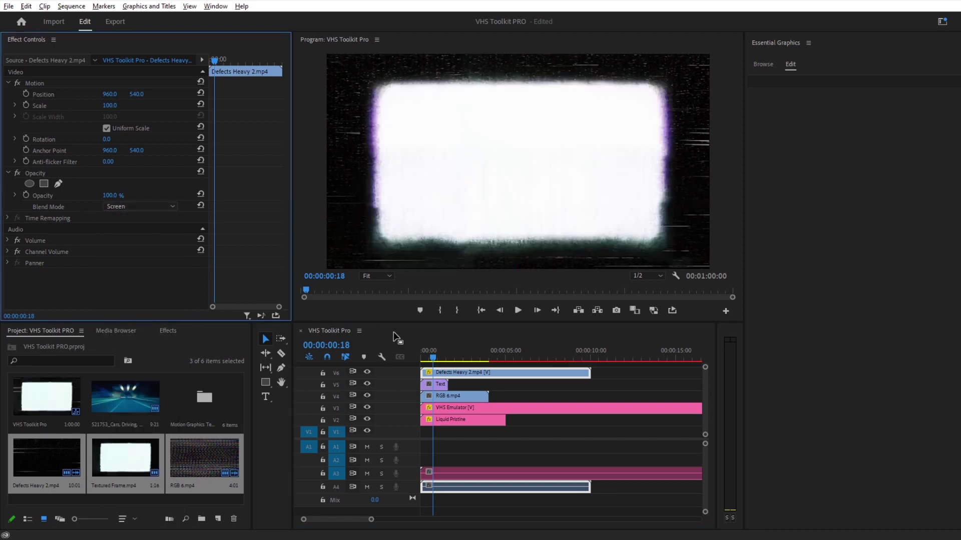
Blend Textured Frame with Multiply and RGB 6 with Color Dodge
{"action": "left_click", "coordinate": [434, 384]}
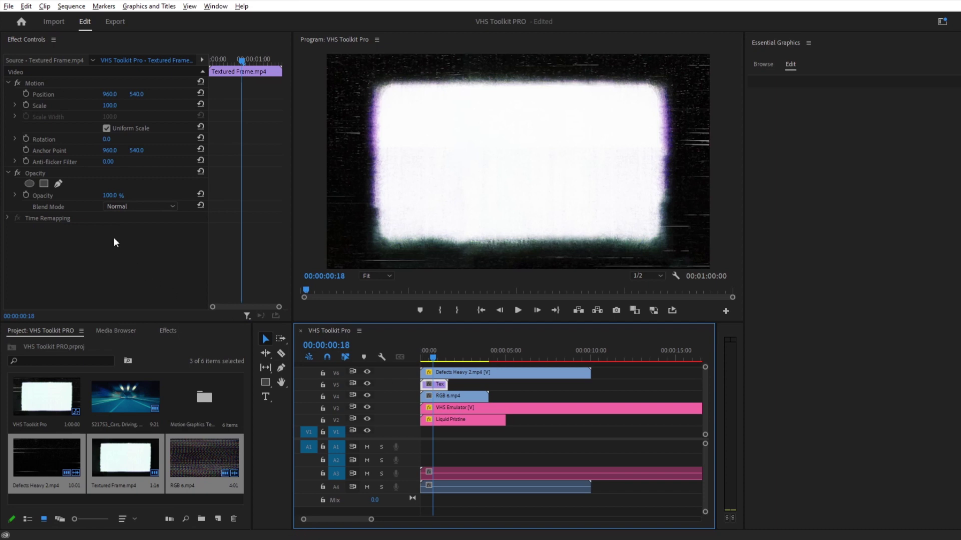
{"action": "left_click", "coordinate": [121, 205]}
{"action": "left_click", "coordinate": [121, 254]}
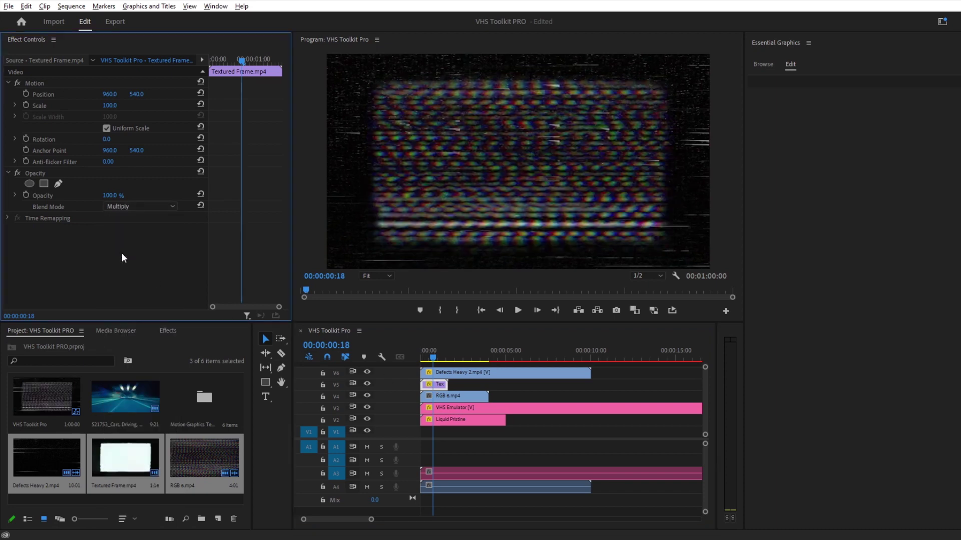
{"action": "left_click", "coordinate": [453, 395]}
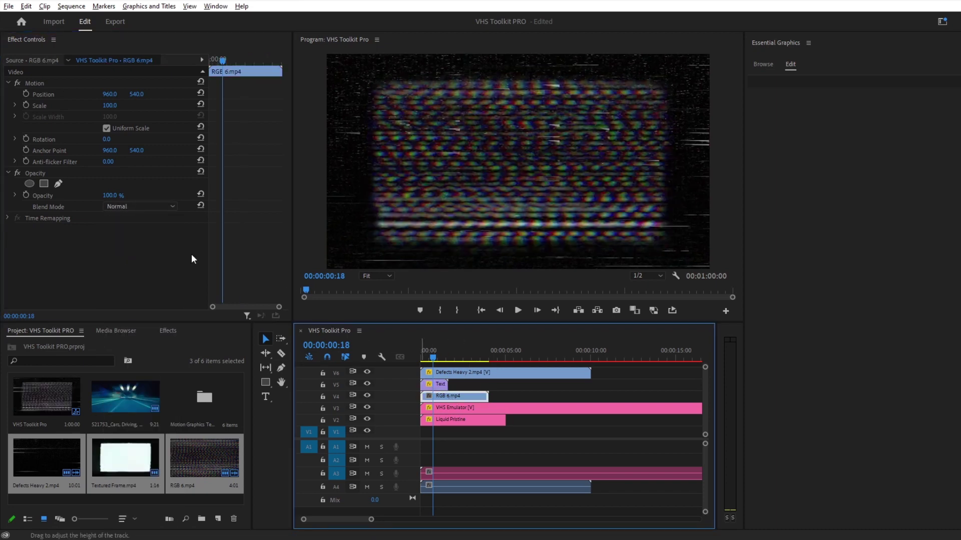
{"action": "left_click", "coordinate": [122, 206]}
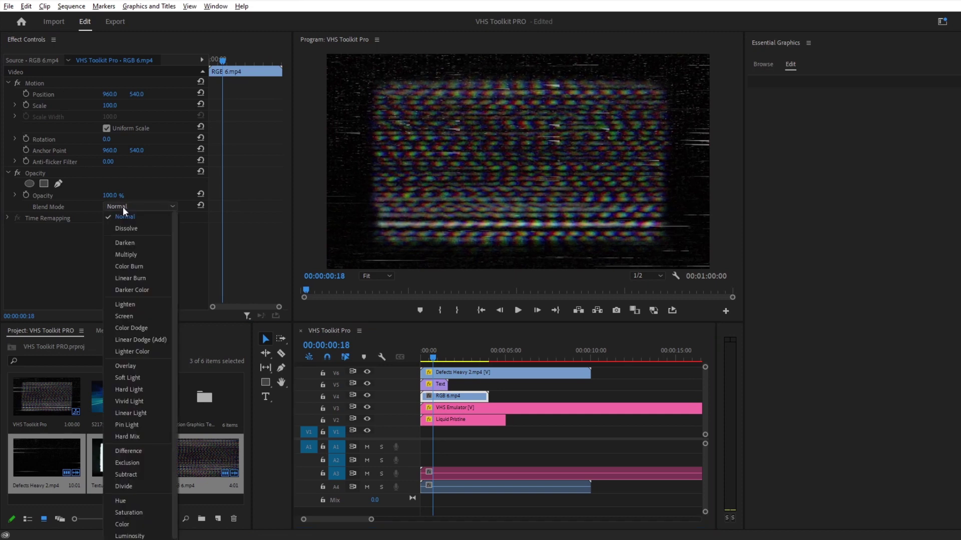
{"action": "left_click", "coordinate": [140, 328]}
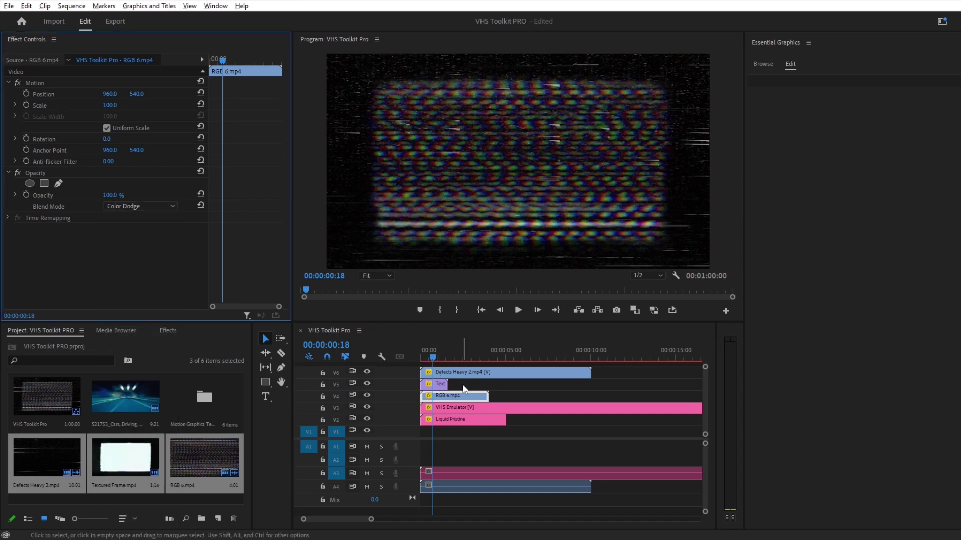
Scale the Textured Frame clip to 125, after first trying 110
{"action": "left_click", "coordinate": [466, 390]}
{"action": "left_click", "coordinate": [442, 387]}
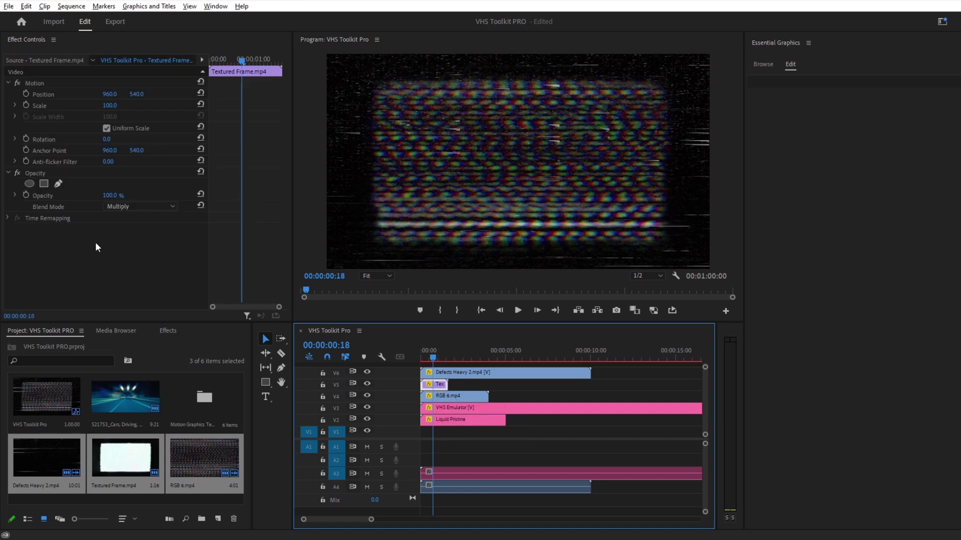
{"action": "left_click", "coordinate": [116, 104]}
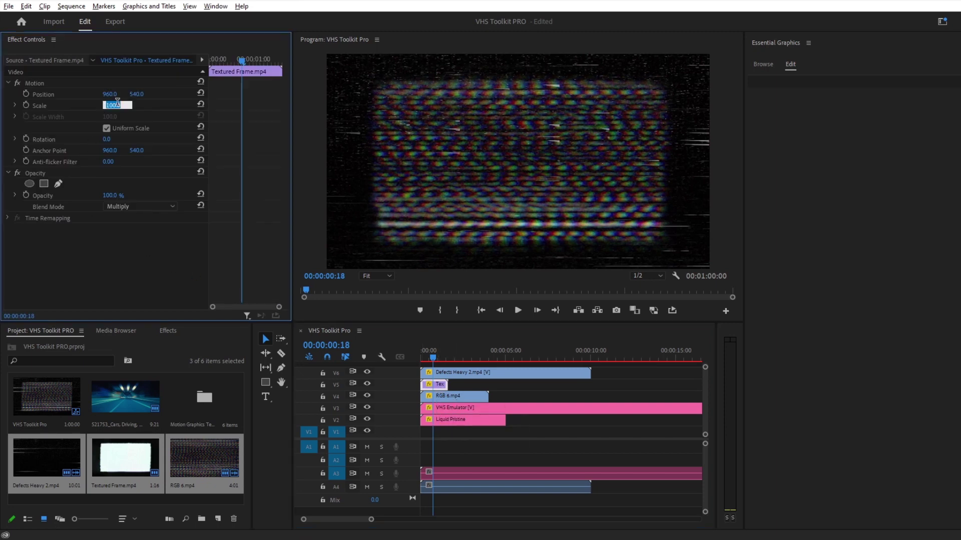
{"action": "type", "text": "110"}
{"action": "key", "text": "Return"}
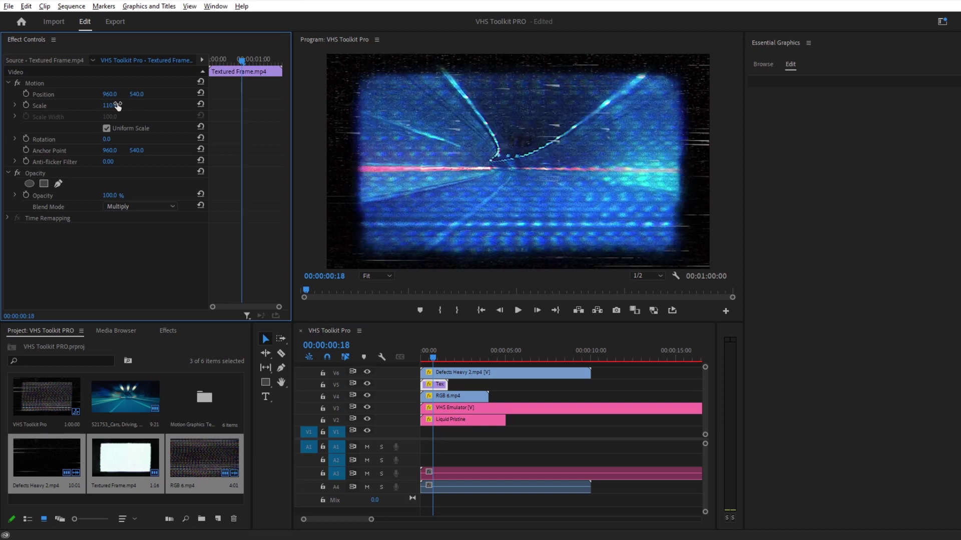
{"action": "left_click", "coordinate": [117, 105]}
{"action": "type", "text": "1"}
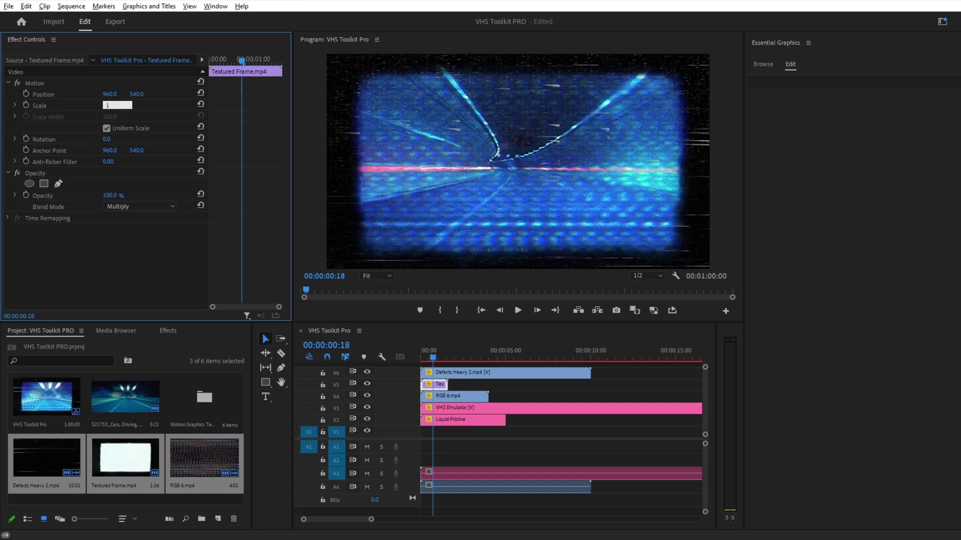
{"action": "type", "text": "25"}
{"action": "key", "text": "Return"}
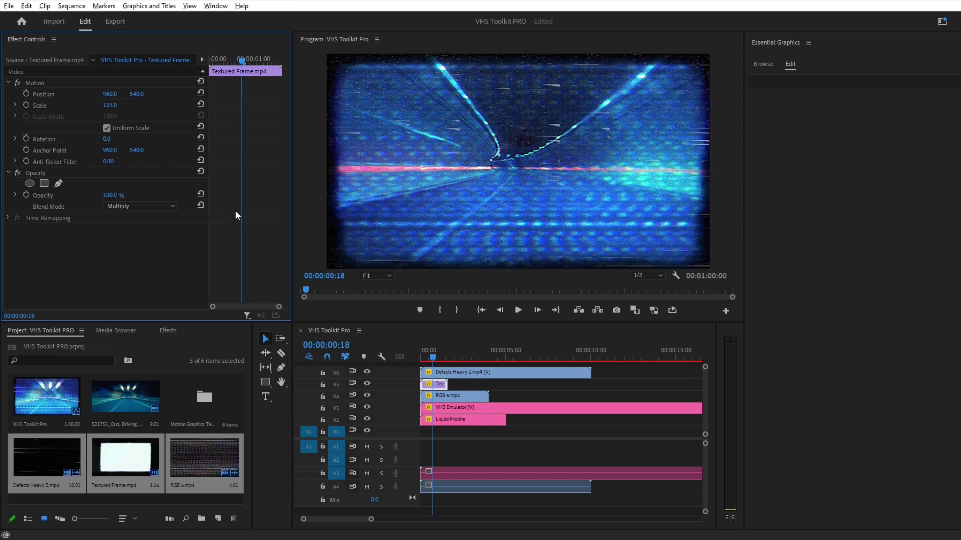
Browse the clips in the VHS TEXTURES Transitions folder, then minimise the Explorer window
{"action": "left_click_drag", "start_coordinate": [434, 361], "coordinate": [431, 361]}
{"action": "key", "text": "alt+Tab"}
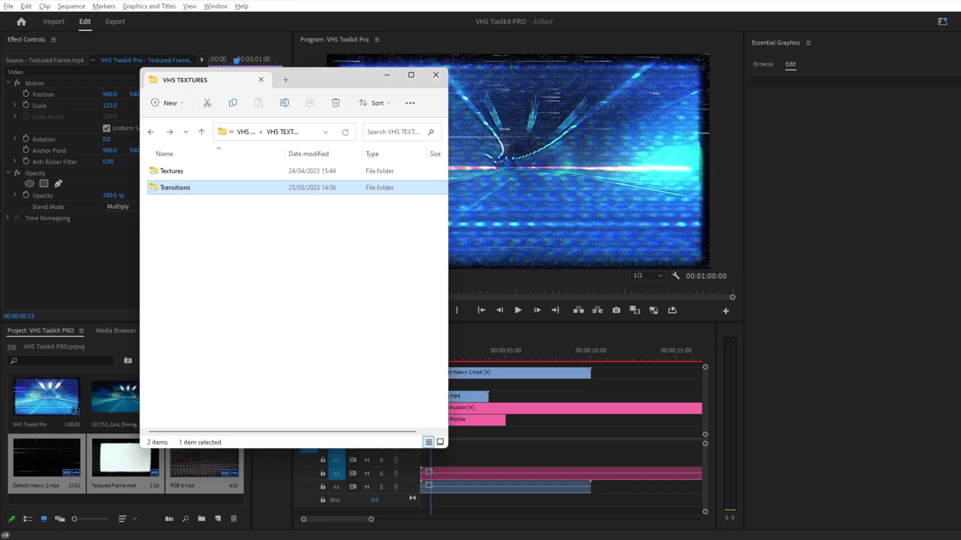
{"action": "double_click", "coordinate": [184, 190]}
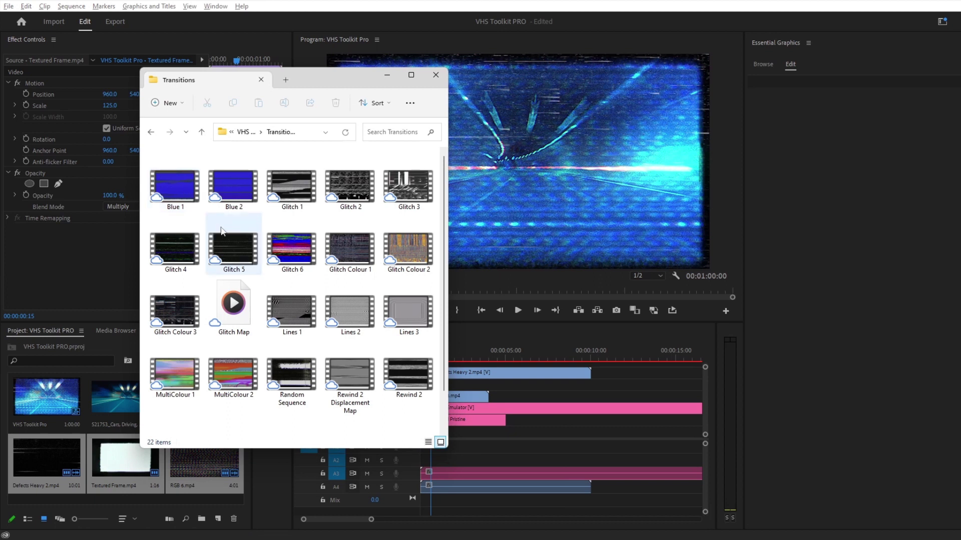
{"action": "scroll", "coordinate": [289, 269], "scroll_direction": "down", "scroll_amount": 1}
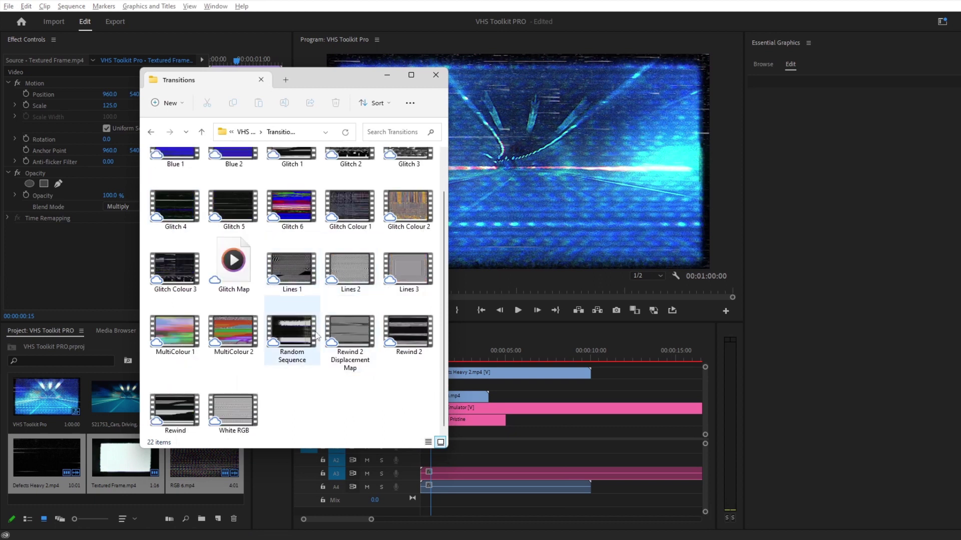
{"action": "scroll", "coordinate": [345, 345], "scroll_direction": "up", "scroll_amount": 1}
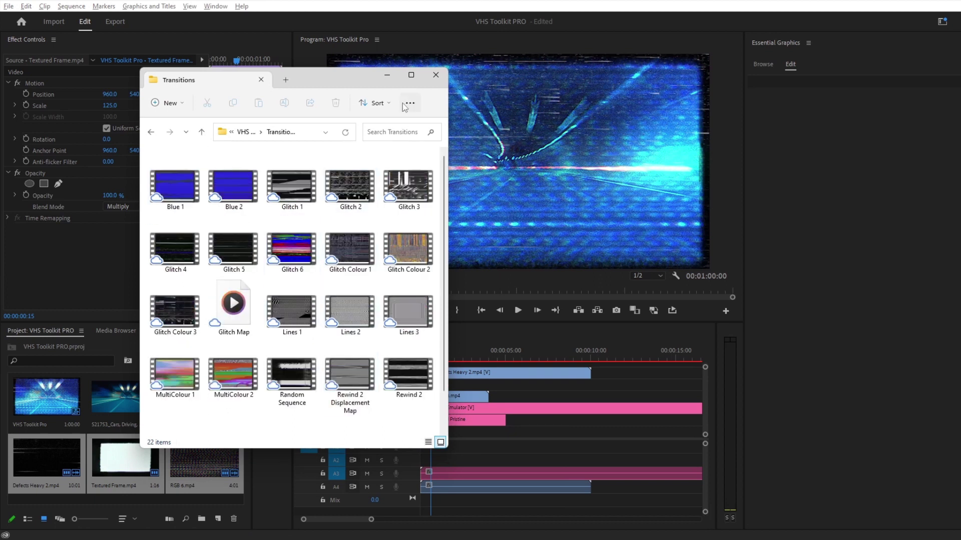
{"action": "left_click", "coordinate": [386, 78]}
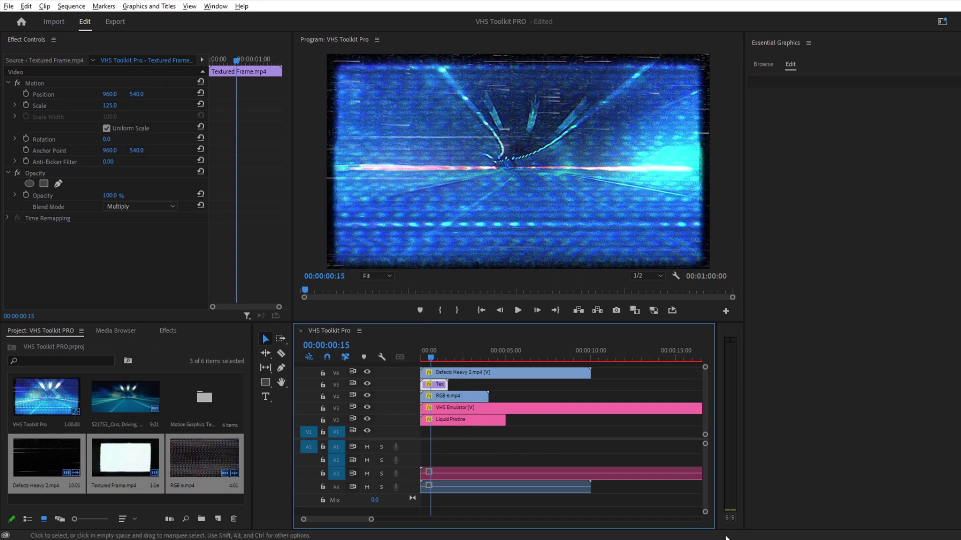
Shift the Textured Frame clip on V5 later in the sequence
{"action": "left_click", "coordinate": [461, 380]}
{"action": "left_click", "coordinate": [441, 387]}
{"action": "left_click_drag", "start_coordinate": [439, 389], "coordinate": [490, 385]}
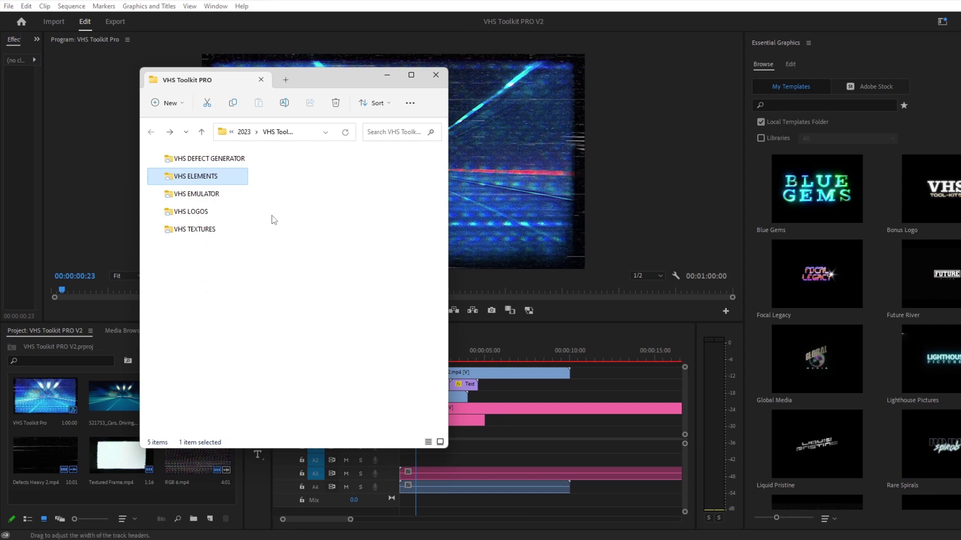
Drag PLAY and Globe Icon from VHS ELEMENTS > 01.Drag & Drop into the sequence
{"action": "double_click", "coordinate": [217, 178]}
{"action": "double_click", "coordinate": [216, 176]}
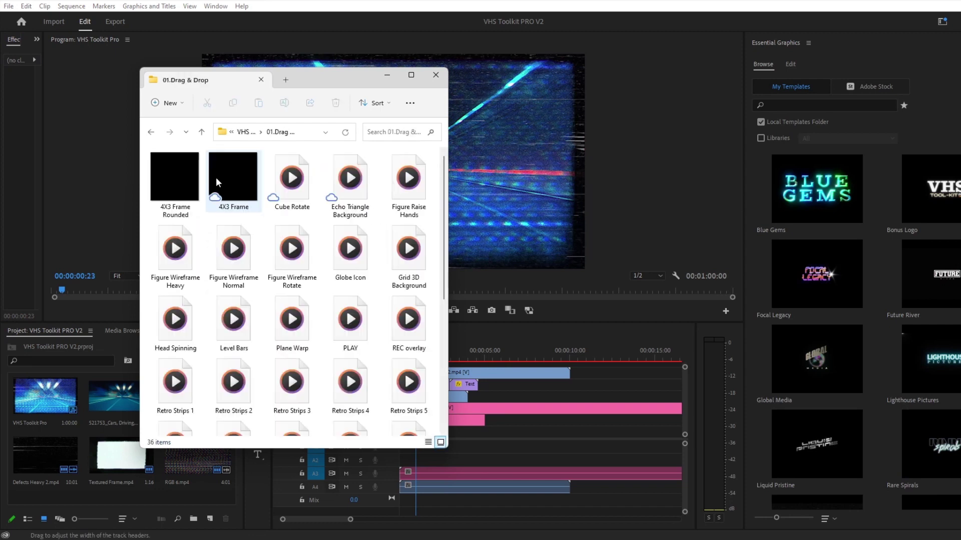
{"action": "scroll", "coordinate": [353, 255], "scroll_direction": "down", "scroll_amount": 3}
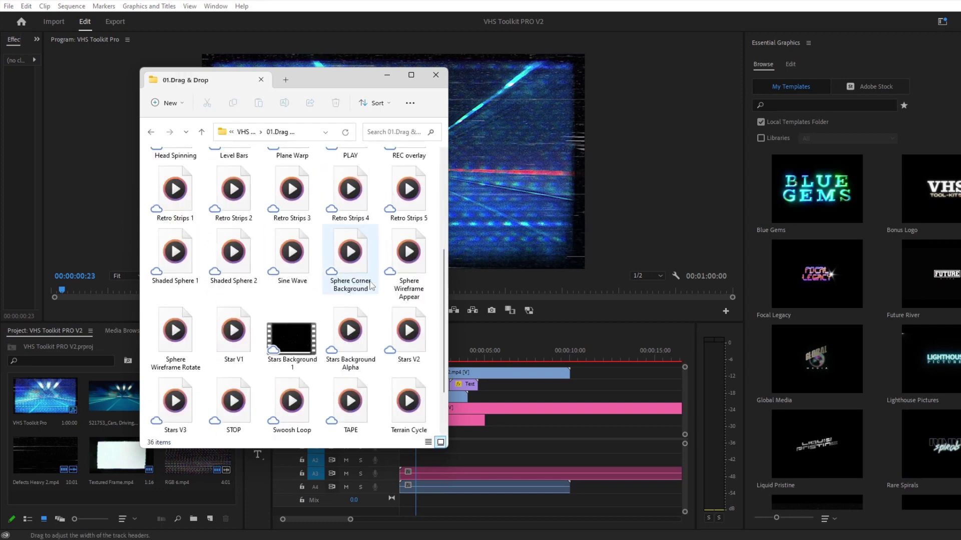
{"action": "scroll", "coordinate": [354, 221], "scroll_direction": "up", "scroll_amount": 3}
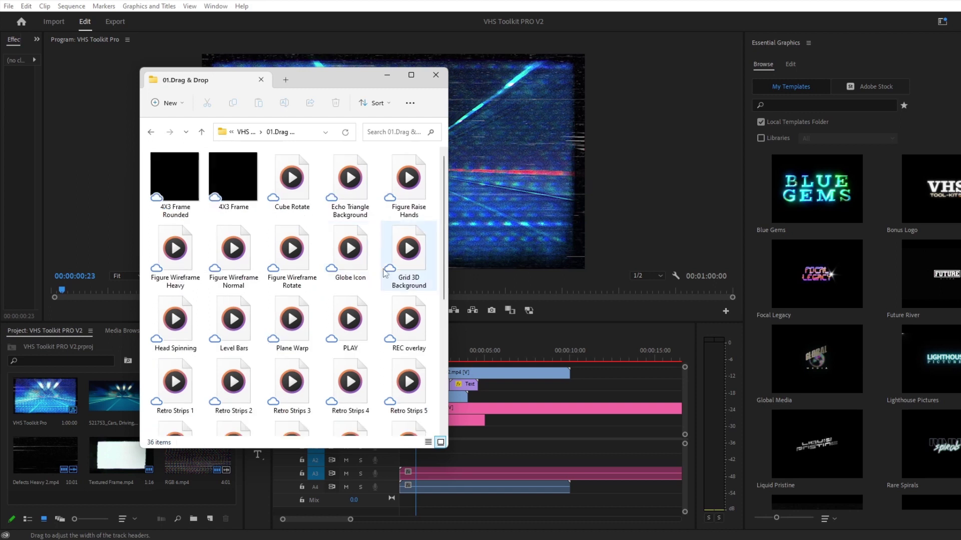
{"action": "left_click", "coordinate": [354, 317]}
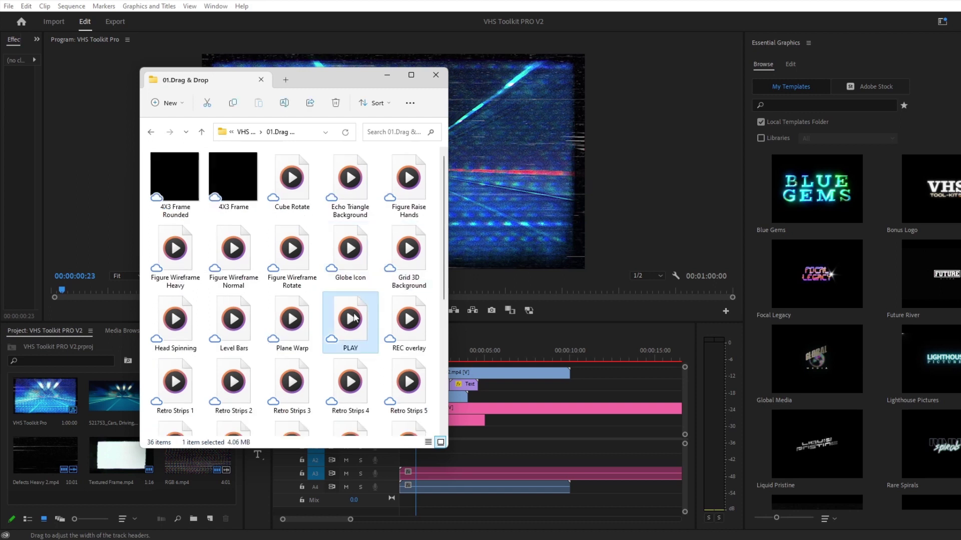
{"action": "left_click", "coordinate": [351, 256], "text": "ctrl"}
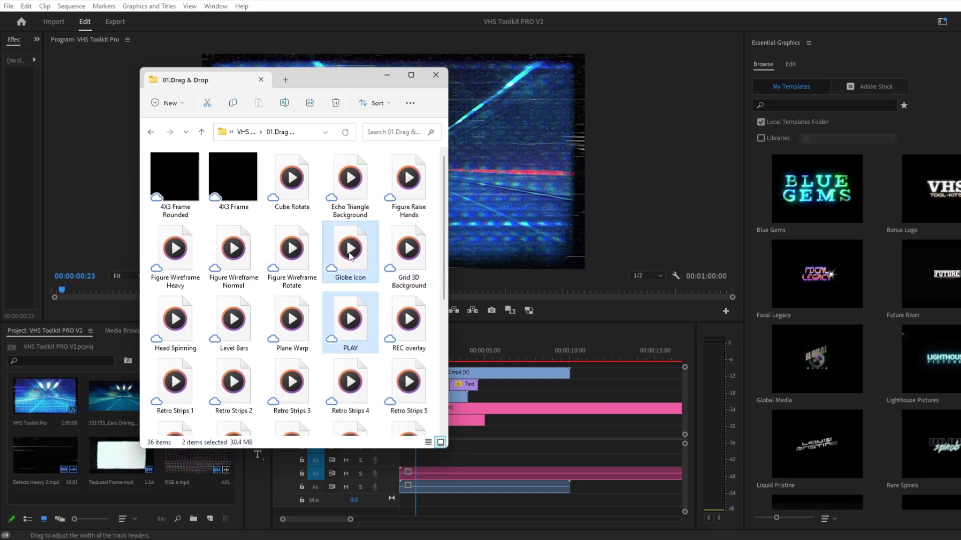
{"action": "left_click_drag", "start_coordinate": [351, 257], "coordinate": [511, 392]}
Put PLAY on V7 and Globe Icon on V8 at the start, hide V7, and save
{"action": "left_click", "coordinate": [512, 391]}
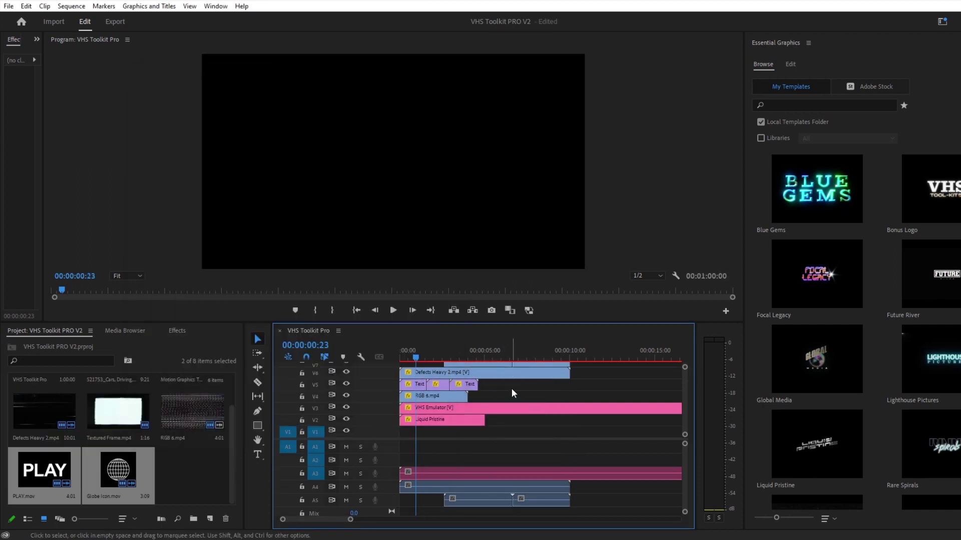
{"action": "left_click_drag", "start_coordinate": [464, 364], "coordinate": [419, 360]}
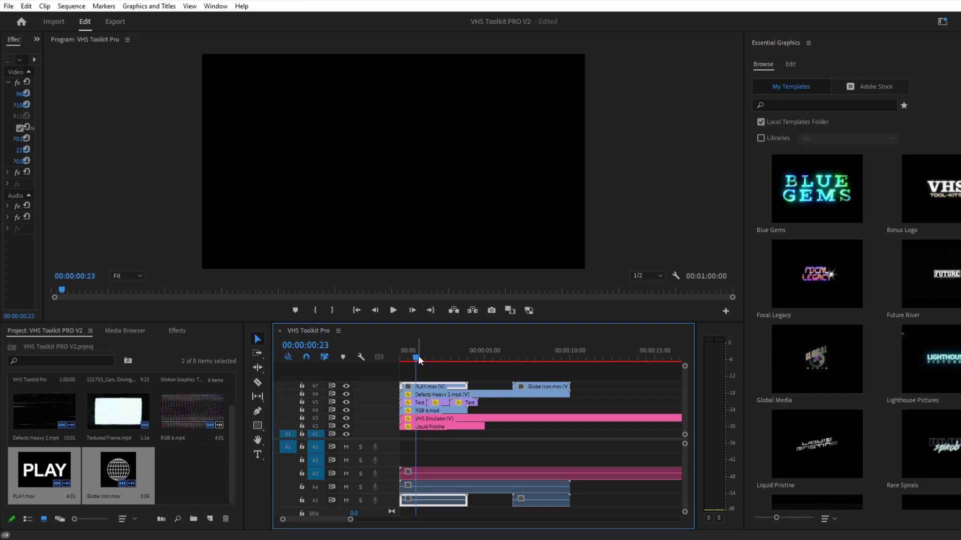
{"action": "left_click_drag", "start_coordinate": [542, 386], "coordinate": [429, 373]}
{"action": "left_click", "coordinate": [410, 358]}
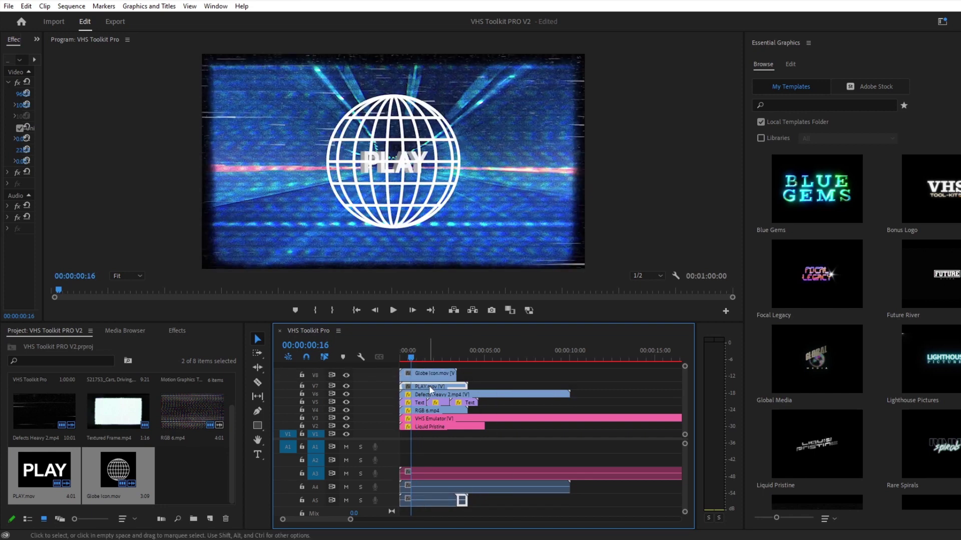
{"action": "left_click", "coordinate": [346, 386]}
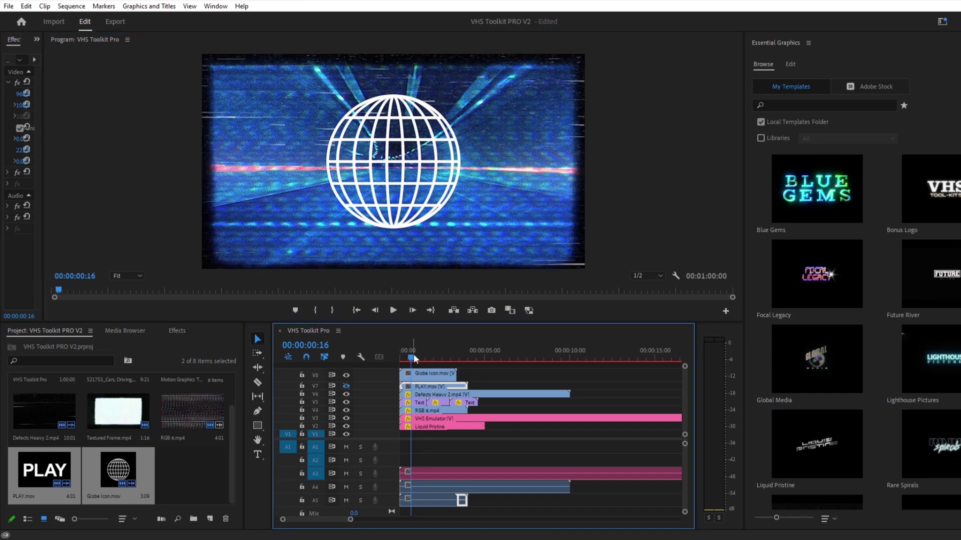
{"action": "left_click_drag", "start_coordinate": [413, 355], "coordinate": [416, 355]}
{"action": "key", "text": "ctrl+s"}
Set the Globe Icon's Scale to 25 and Position X to 500
{"action": "left_click", "coordinate": [422, 375]}
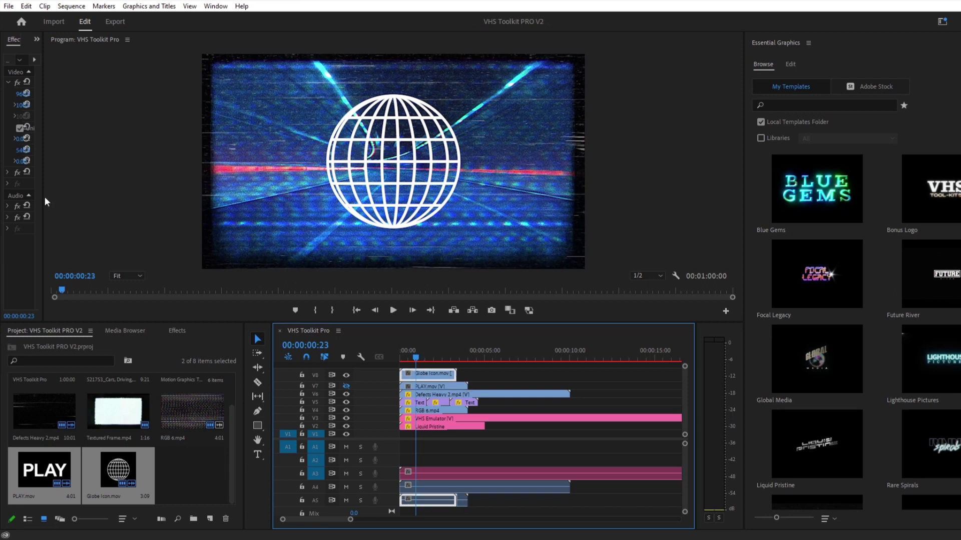
{"action": "left_click_drag", "start_coordinate": [44, 202], "coordinate": [194, 195]}
{"action": "left_click", "coordinate": [78, 105]}
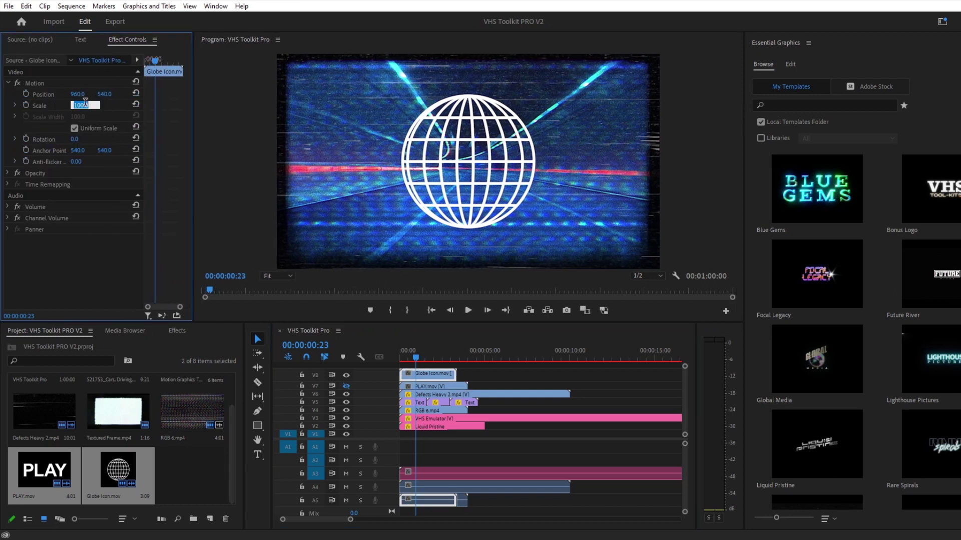
{"action": "type", "text": "25"}
{"action": "key", "text": "Return"}
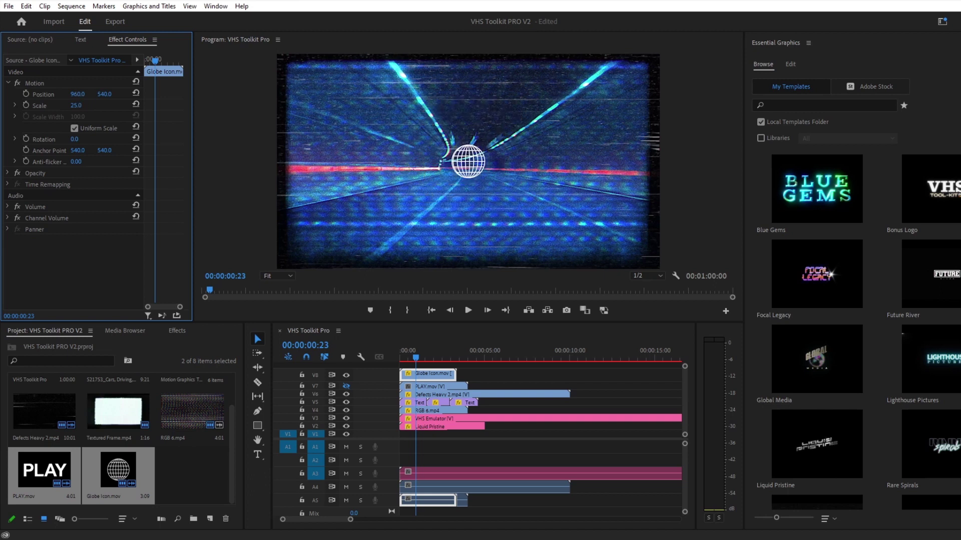
{"action": "left_click", "coordinate": [79, 94]}
{"action": "type", "text": "500"}
{"action": "key", "text": "Return"}
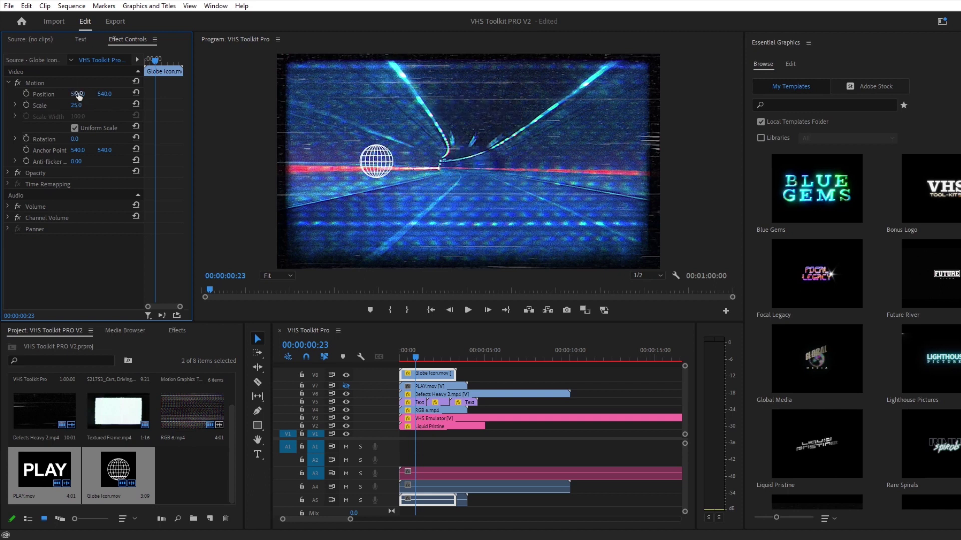